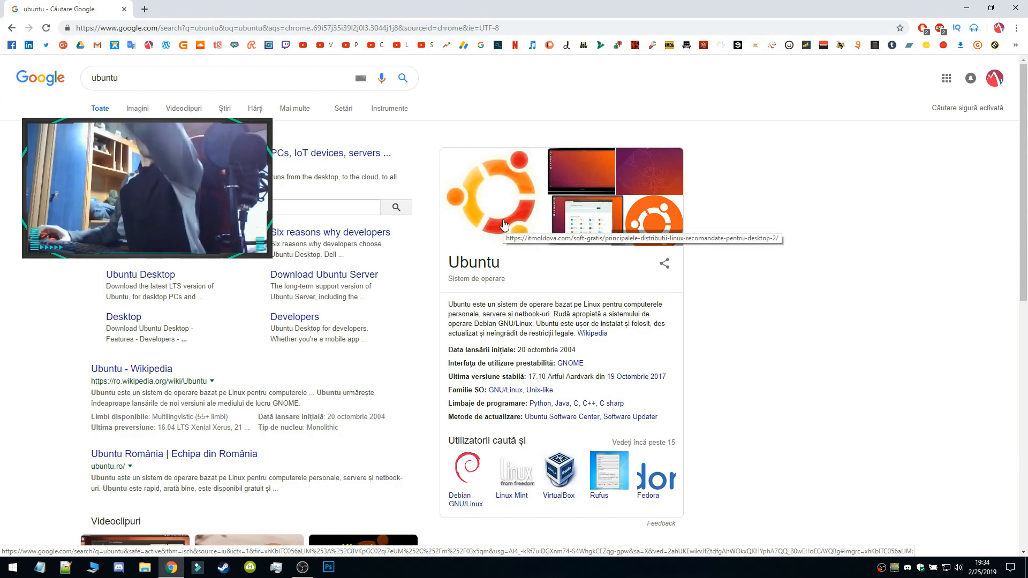
# Download the Ubuntu Desktop 18.04 LTS ISO from the official Ubuntu website and dismiss the multiple-files download request
pyautogui.click(321, 153)
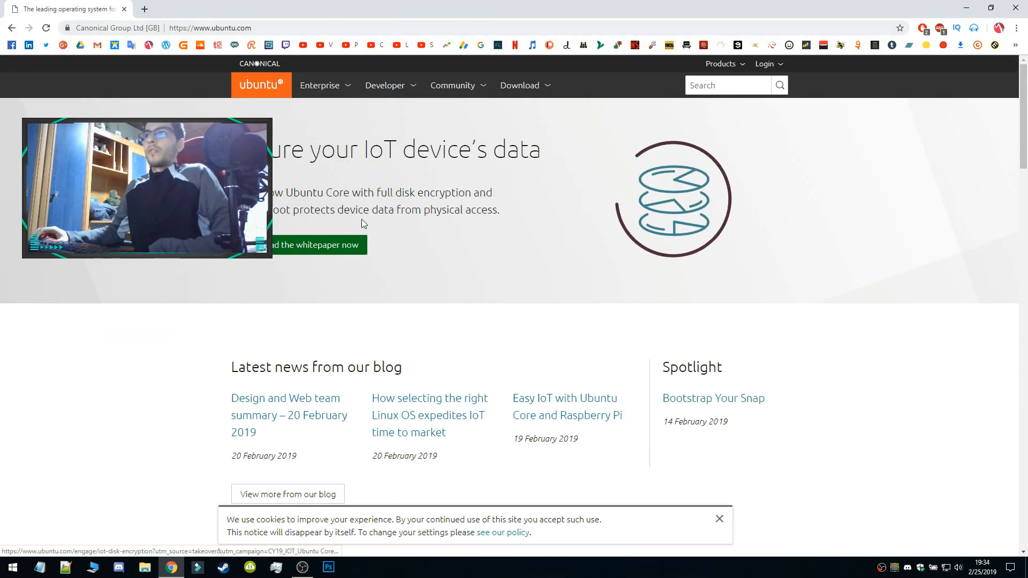
pyautogui.click(520, 86)
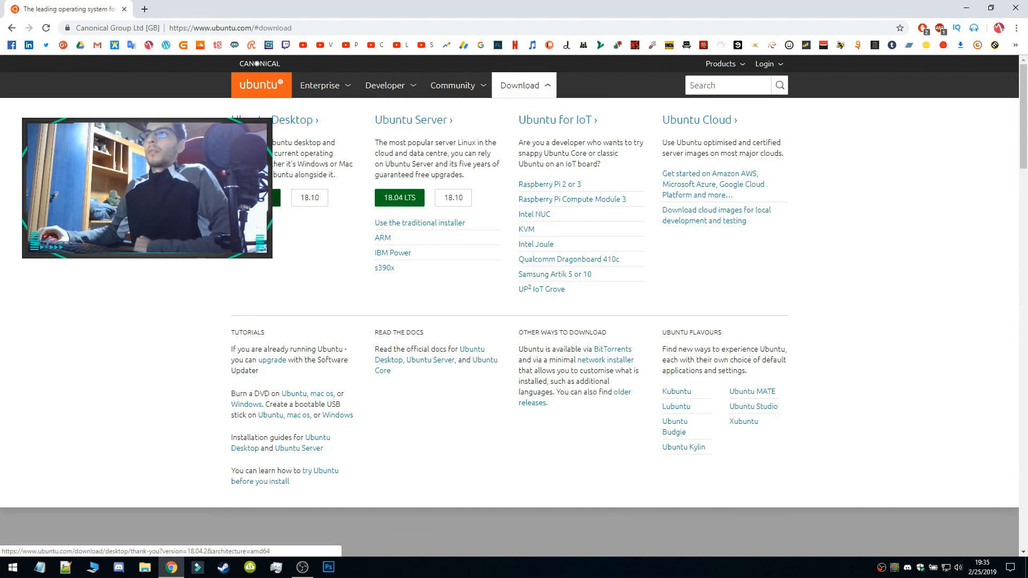
pyautogui.click(262, 197)
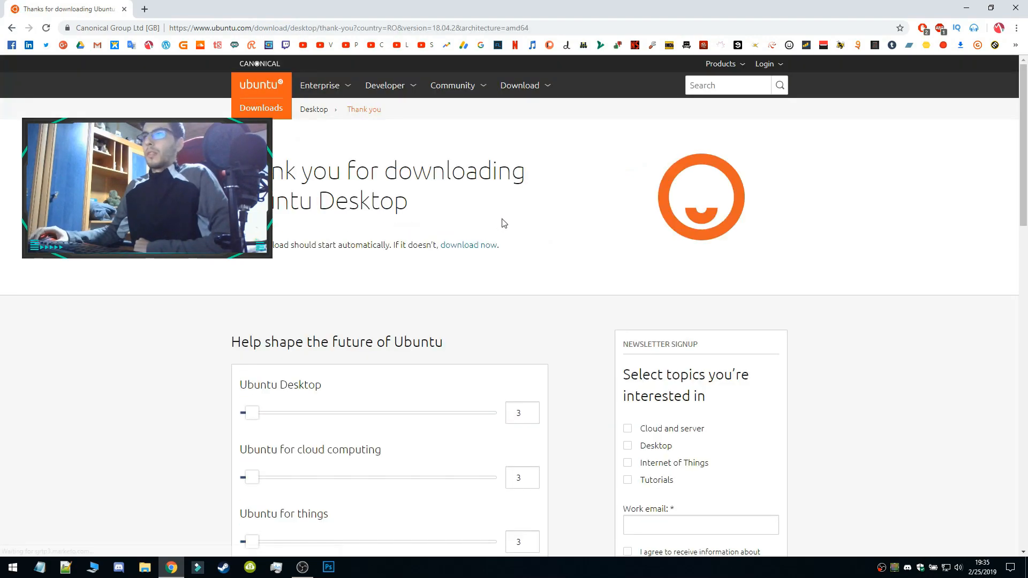
pyautogui.click(484, 246)
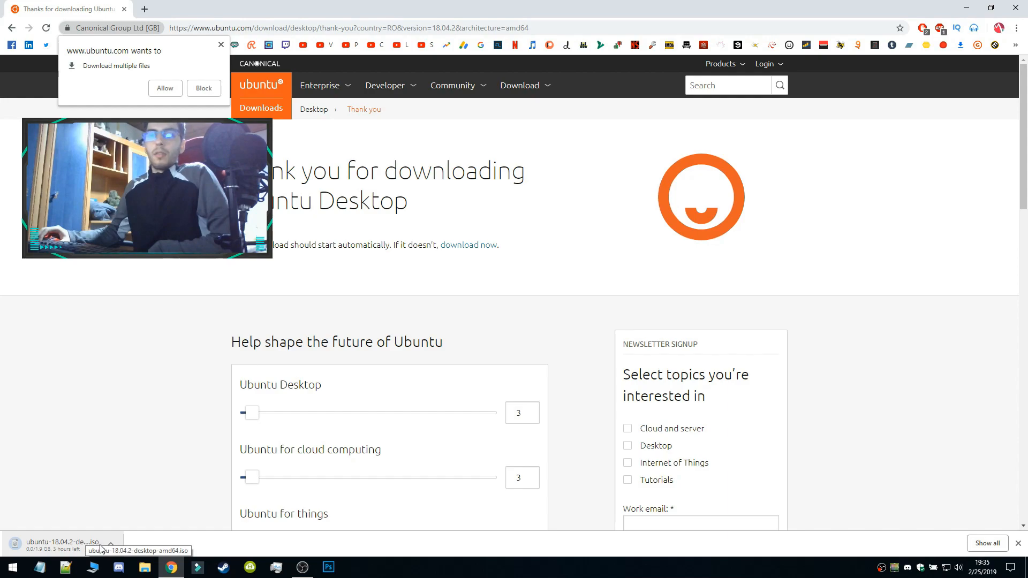
pyautogui.click(220, 45)
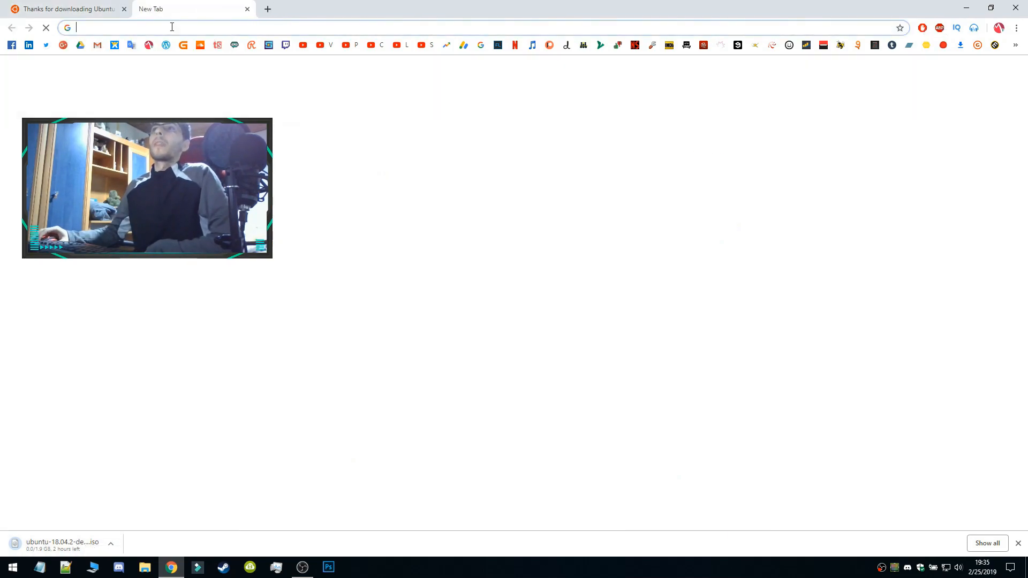
# Search Google for "virtual machine" in a new browser tab, leaving the Ubuntu download page open
pyautogui.click(144, 9)
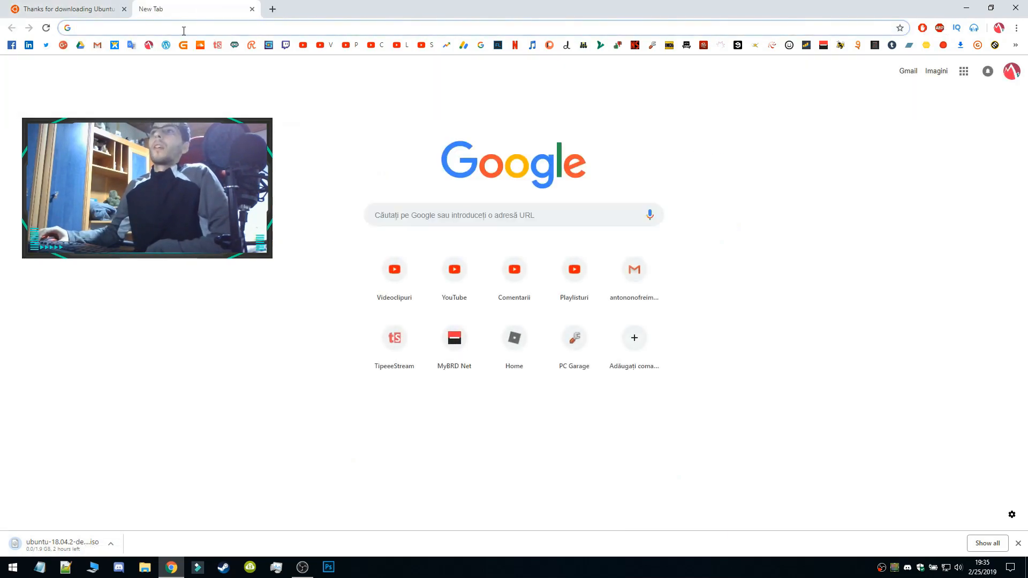
pyautogui.click(58, 6)
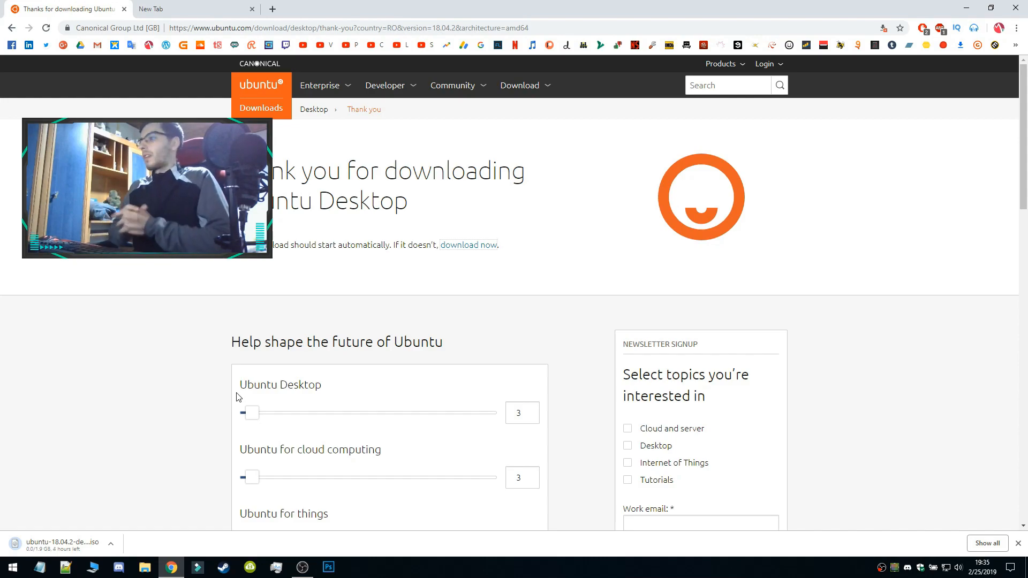
pyautogui.click(182, 9)
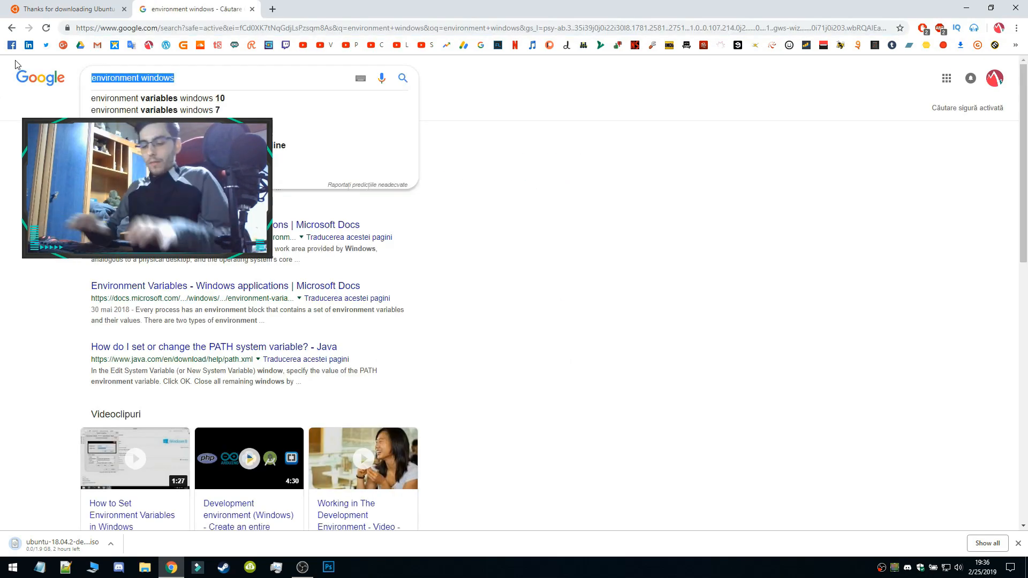
pyautogui.write('virtual machine\\')
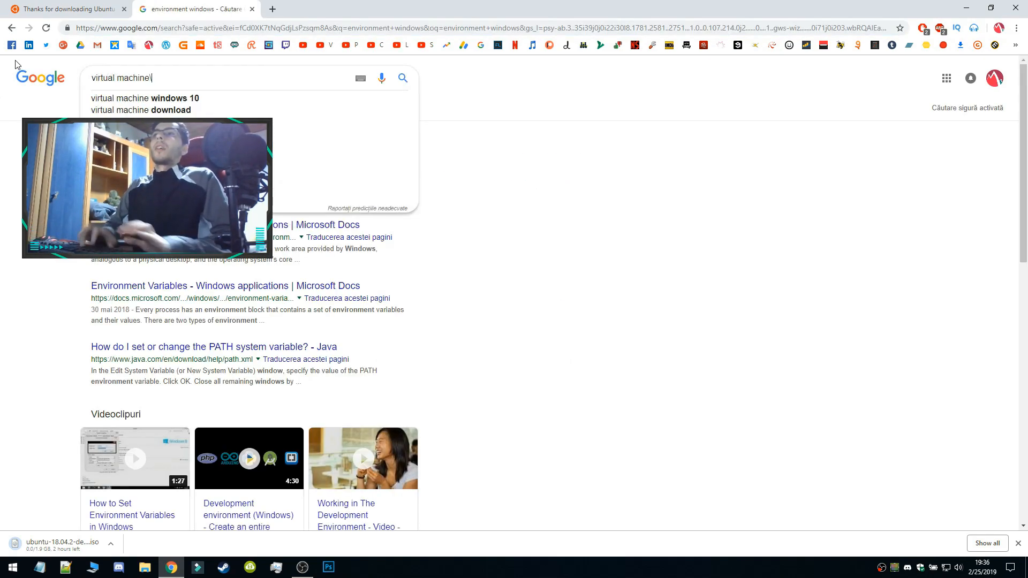
pyautogui.press('BackSpace')
pyautogui.press('Return')
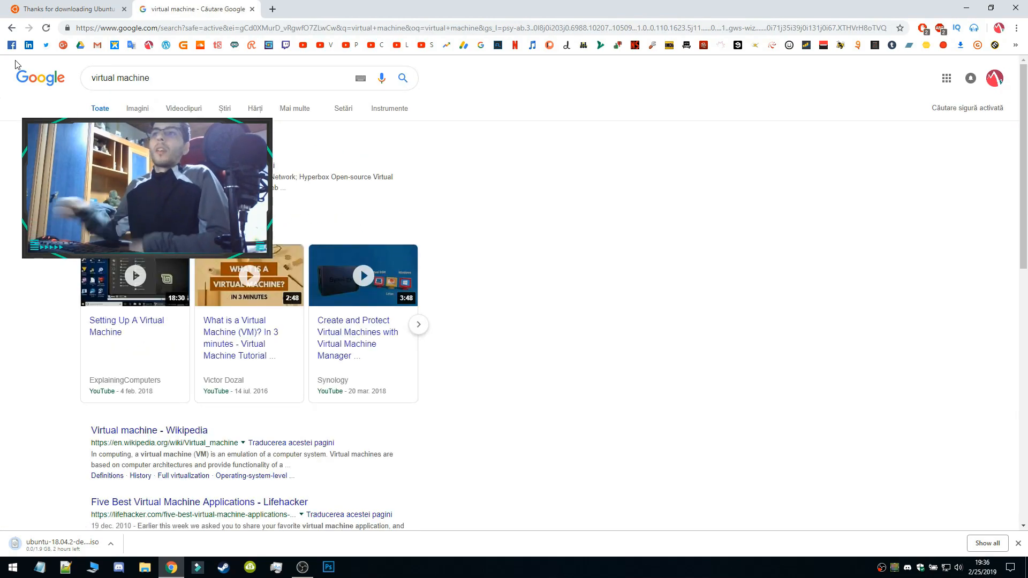
# Go to the Downloads page of virtualbox.org from the search results and look through the available packages
pyautogui.click(137, 154)
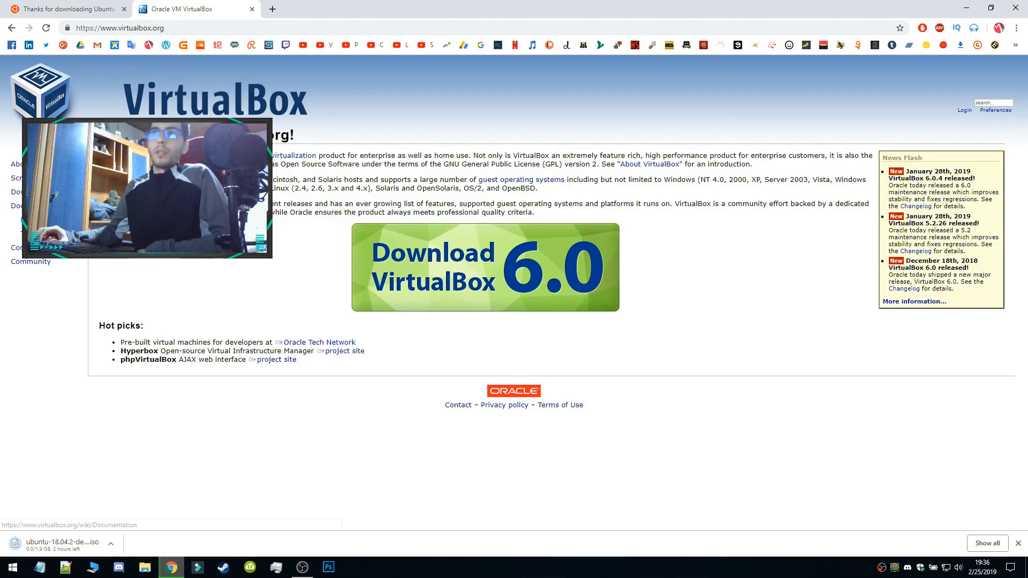
pyautogui.click(16, 191)
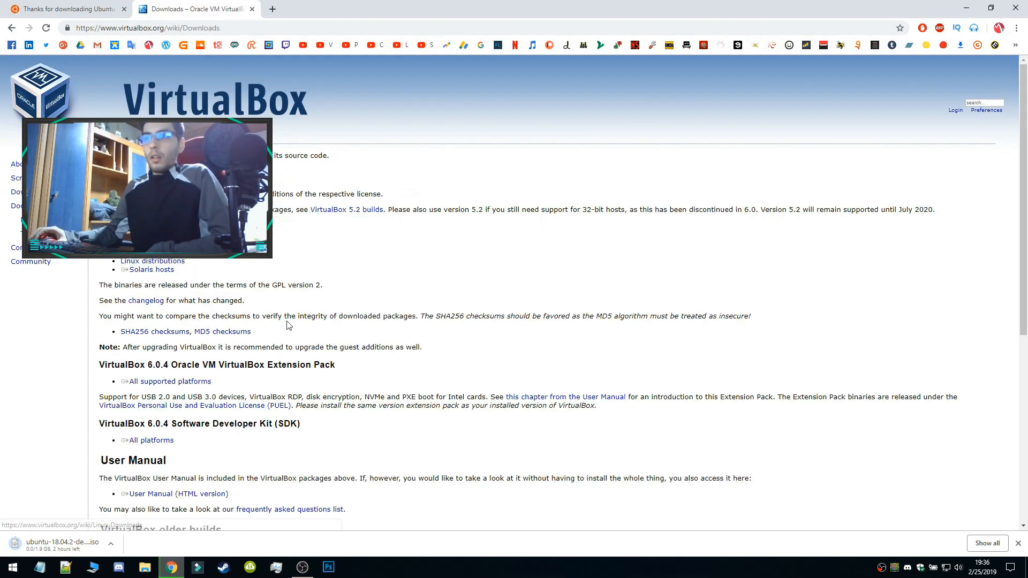
pyautogui.scroll(-1, 288, 325)
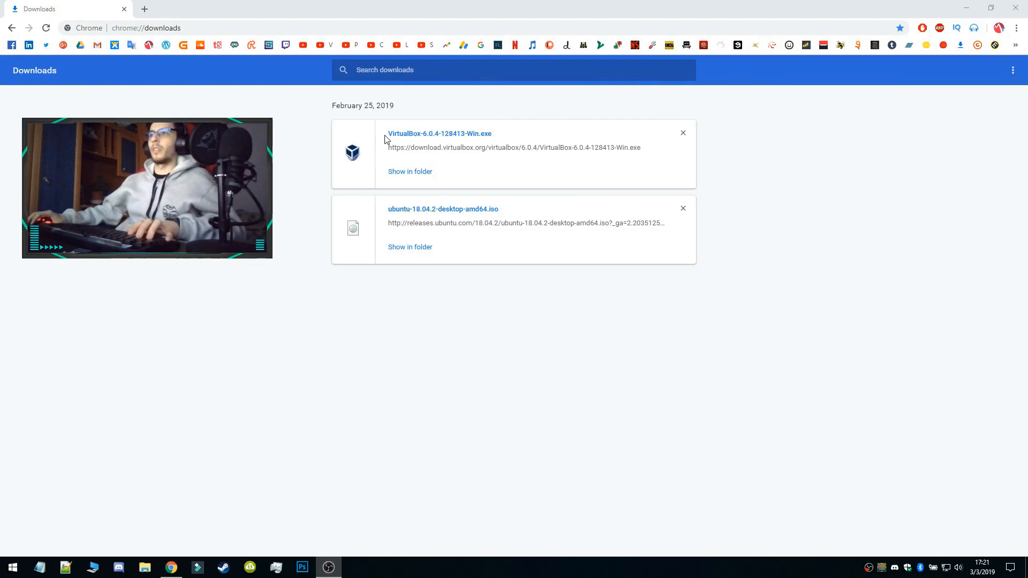
# Launch the downloaded VirtualBox-6.0.4-128413-Win.exe installer and advance the setup wizard to the shortcut options
pyautogui.click(438, 135)
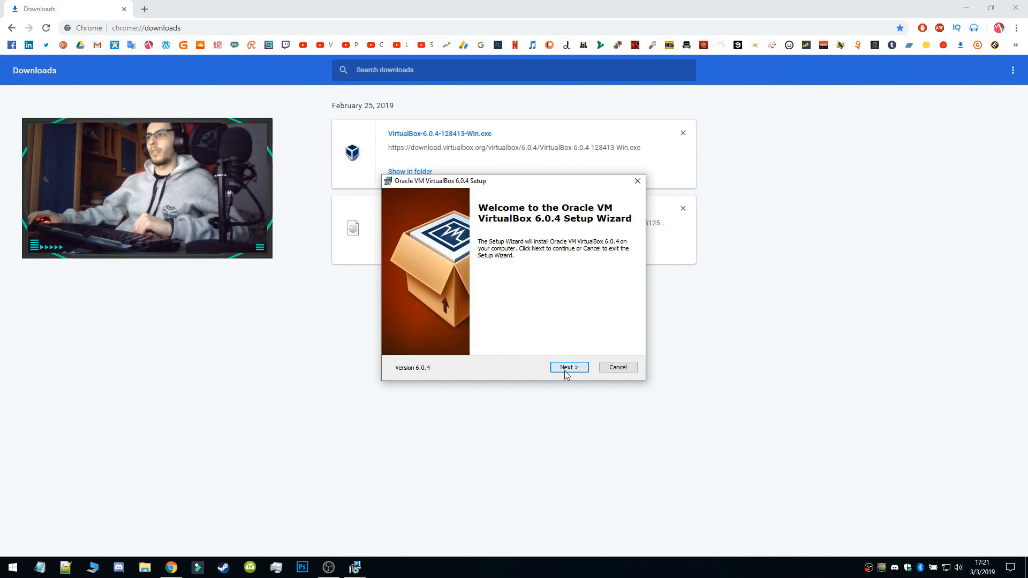
pyautogui.click(566, 374)
pyautogui.click(568, 368)
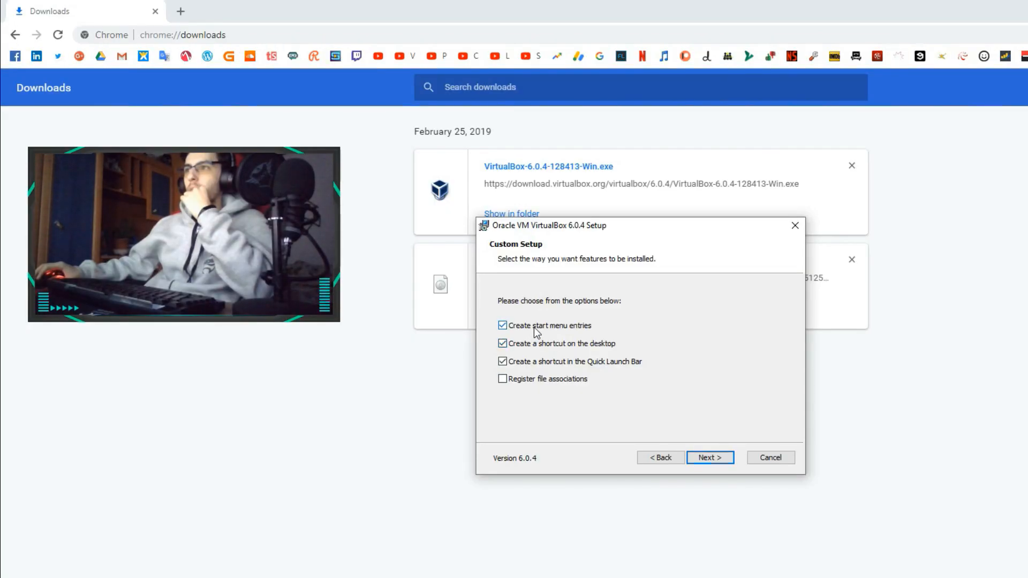
# Turn off the start menu entries and the Quick Launch Bar shortcut in the installer, then continue with the setup
pyautogui.click(534, 327)
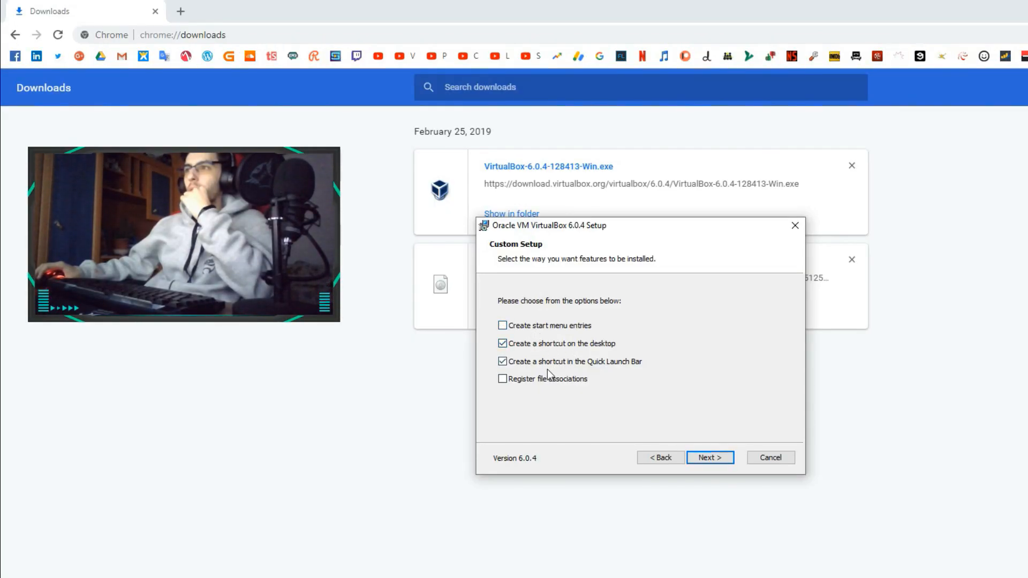
pyautogui.click(715, 460)
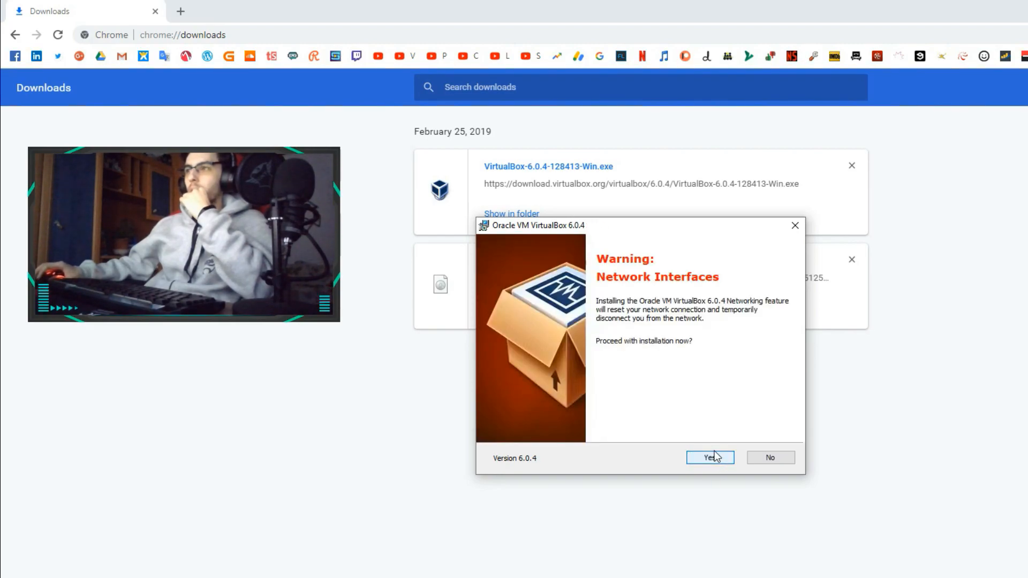
pyautogui.click(717, 458)
pyautogui.click(663, 458)
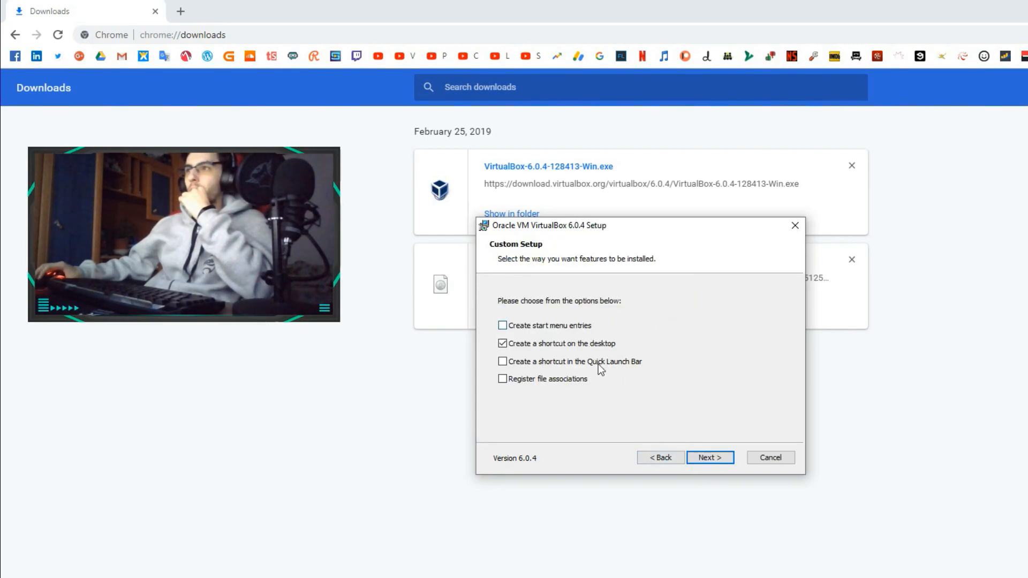
pyautogui.click(718, 462)
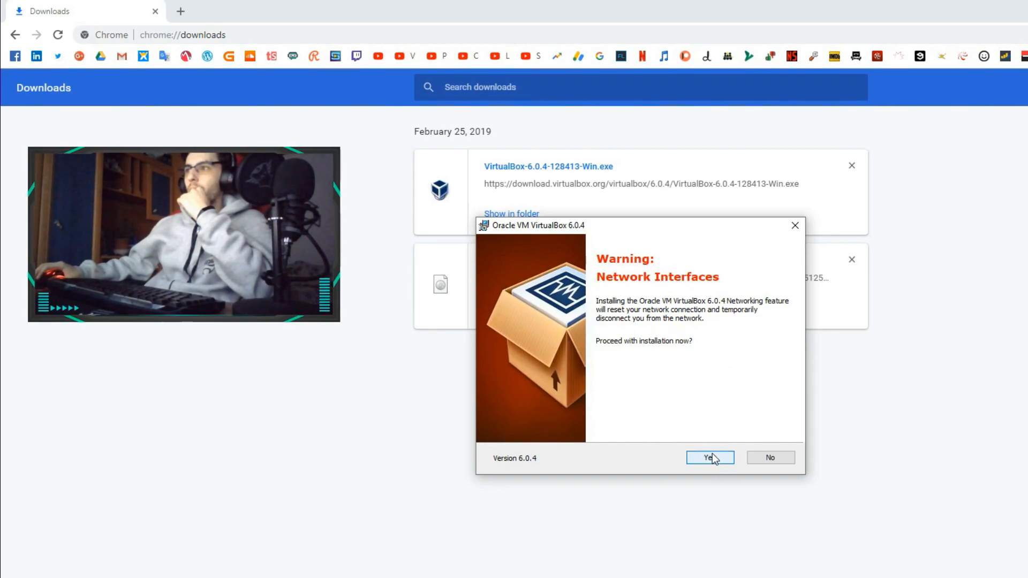
# Install VirtualBox 6.0.4, accepting the network interruption and the Oracle device software, and finish with VirtualBox set to start
pyautogui.click(712, 458)
pyautogui.click(695, 463)
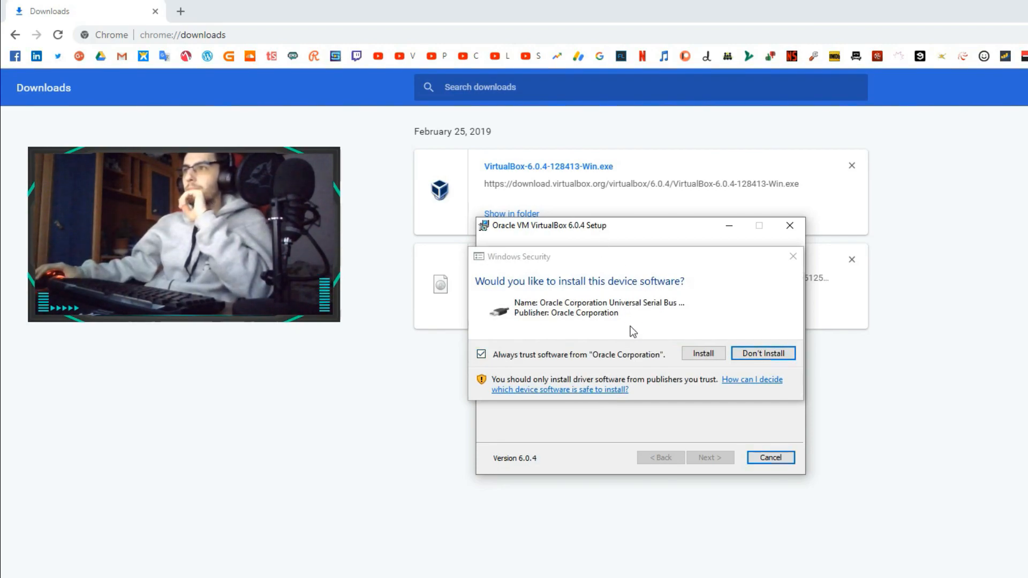
pyautogui.click(714, 353)
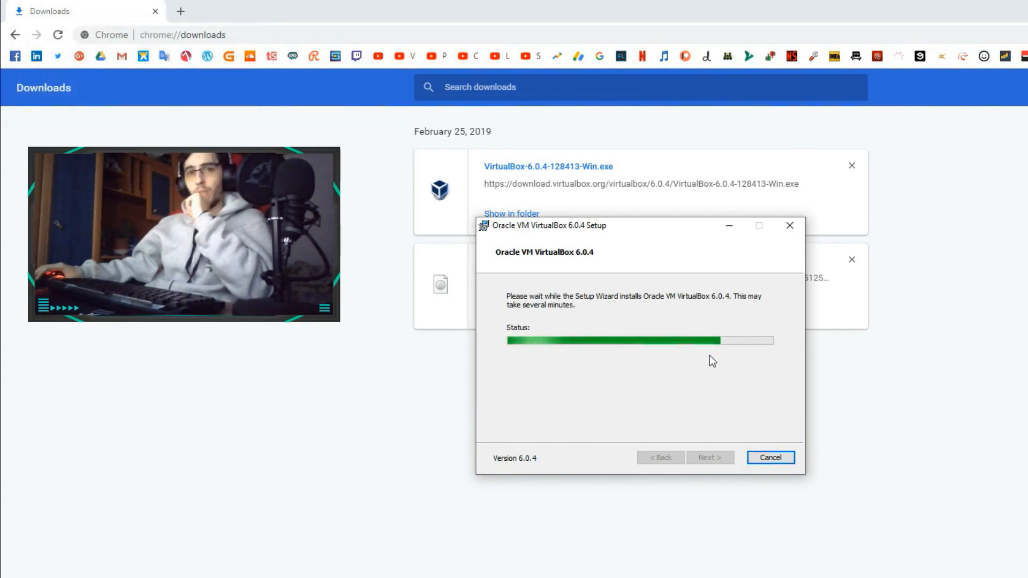
pyautogui.moveTo(606, 226); pyautogui.dragTo(575, 328)
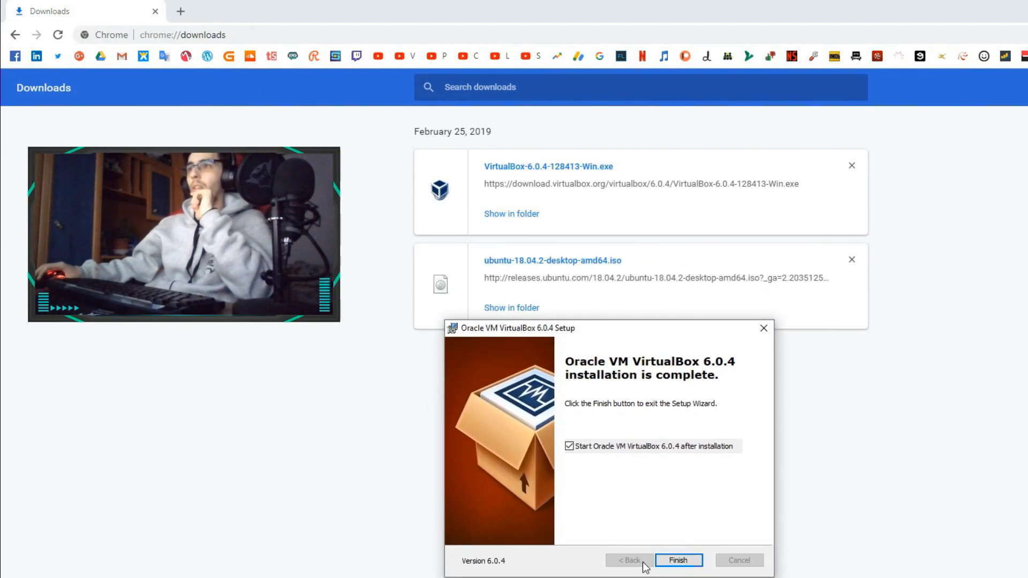
pyautogui.click(679, 560)
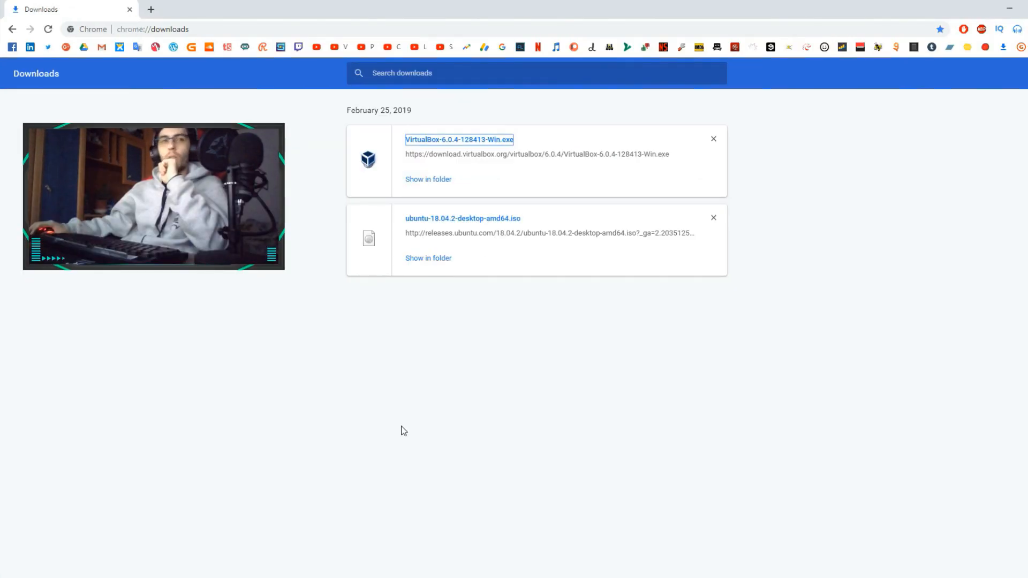
# Reposition the VirtualBox Manager window below the downloads list and start creating a new virtual machine
pyautogui.moveTo(498, 160); pyautogui.dragTo(695, 268)
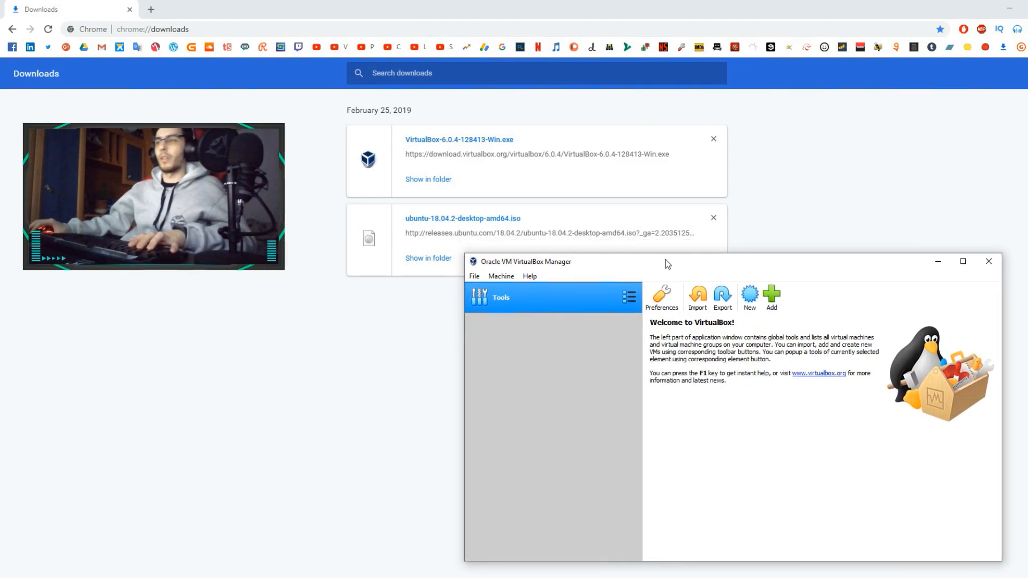
pyautogui.click(475, 276)
pyautogui.click(502, 269)
pyautogui.moveTo(506, 265); pyautogui.dragTo(496, 261)
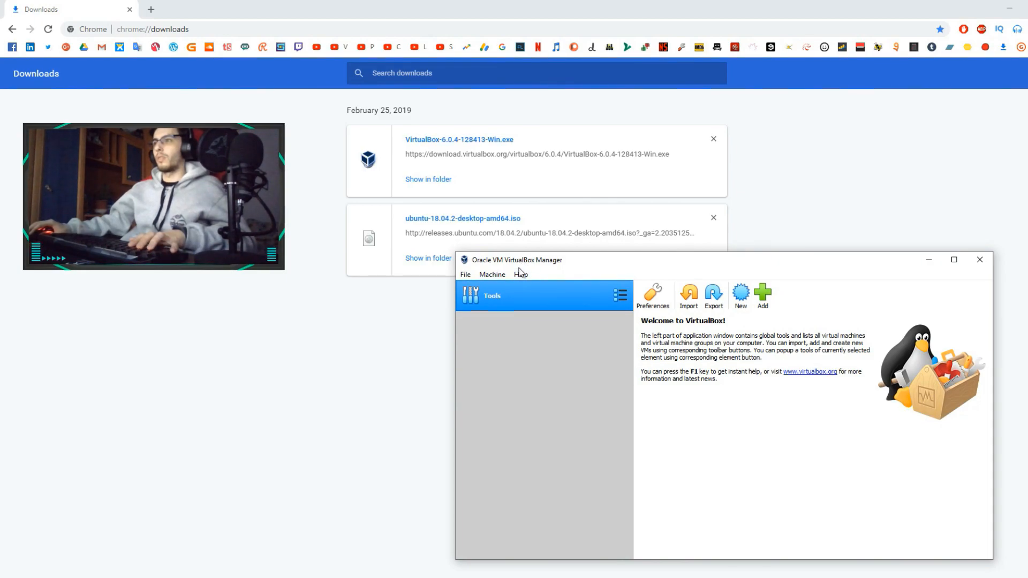
pyautogui.click(465, 276)
pyautogui.click(591, 249)
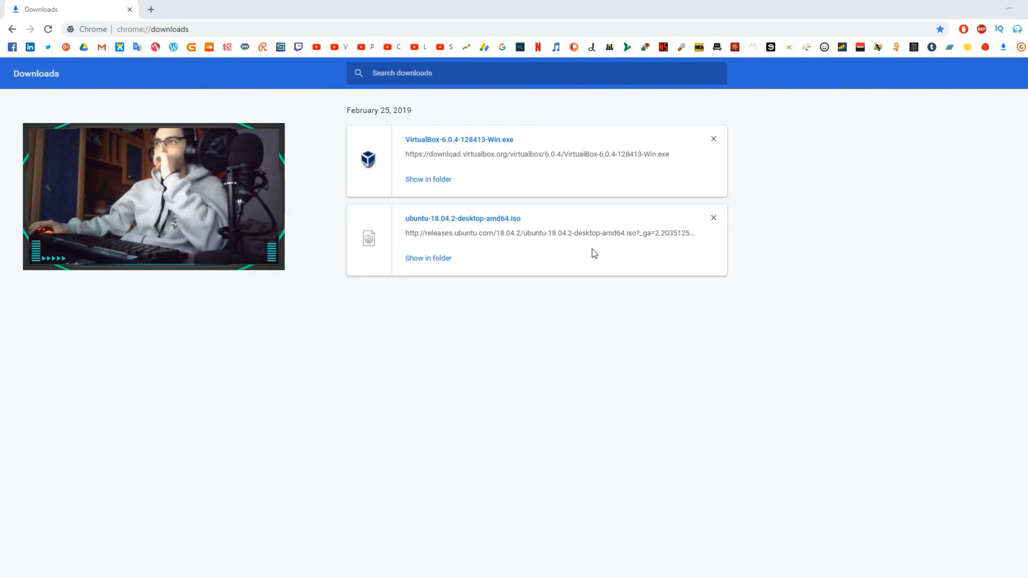
pyautogui.hotkey('alt', 'Tab')
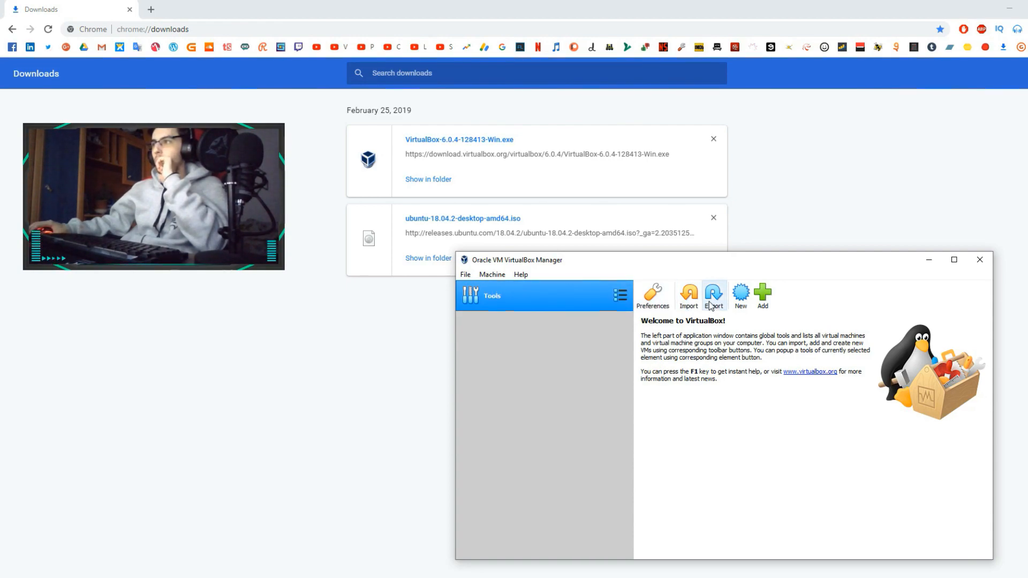
pyautogui.click(741, 294)
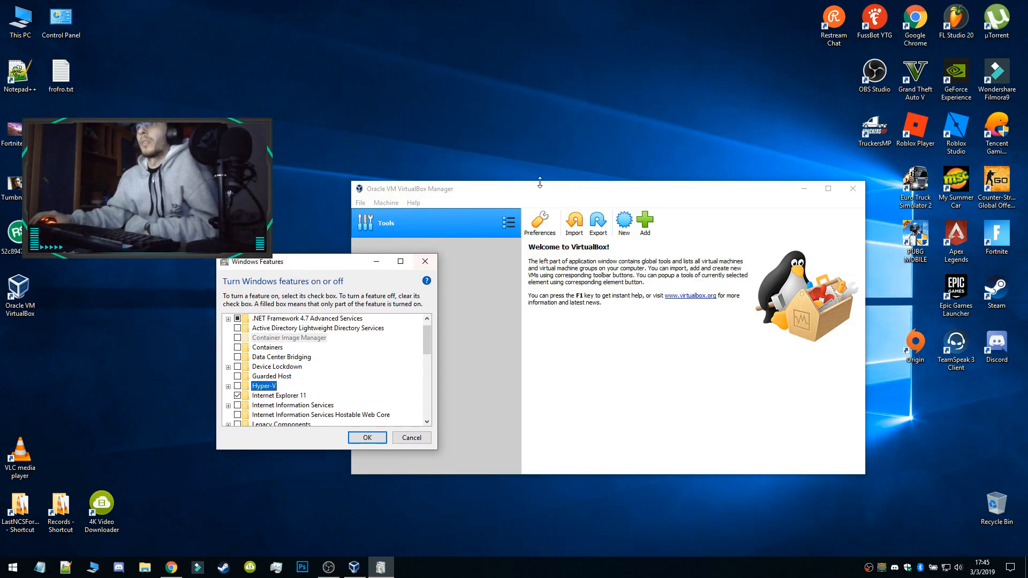
# Arrange VirtualBox Manager beside the Windows Features window and view the Microsoft Windows versions offered for a new virtual machine
pyautogui.moveTo(595, 193); pyautogui.dragTo(698, 168)
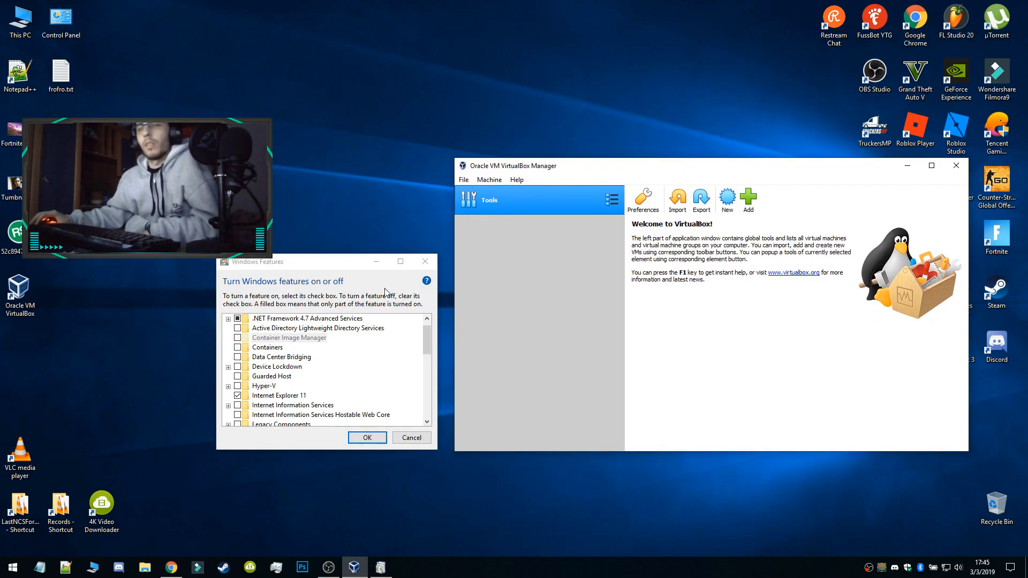
pyautogui.moveTo(303, 268); pyautogui.dragTo(311, 243)
pyautogui.click(727, 199)
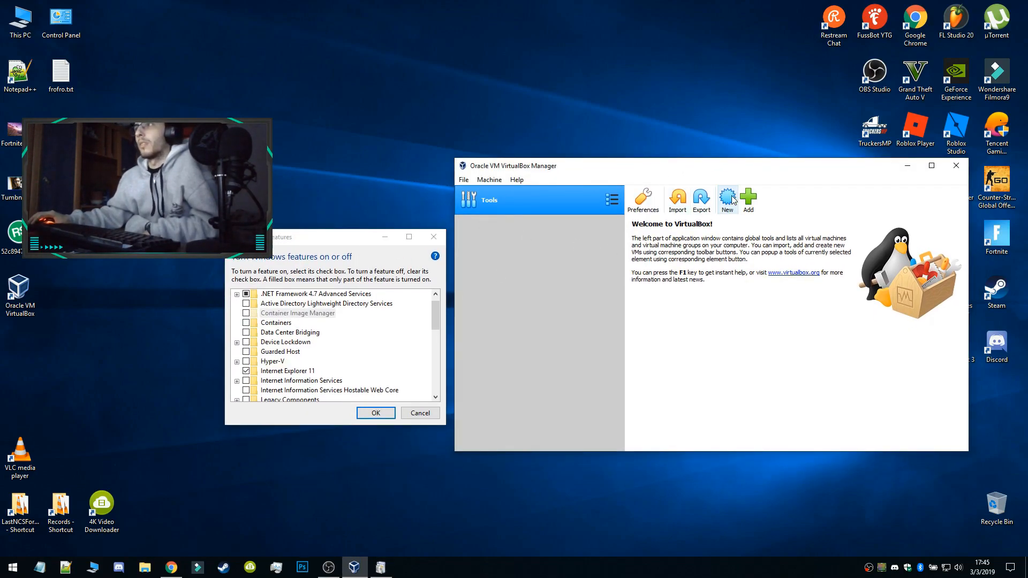
pyautogui.click(723, 352)
pyautogui.scroll(5, 725, 378)
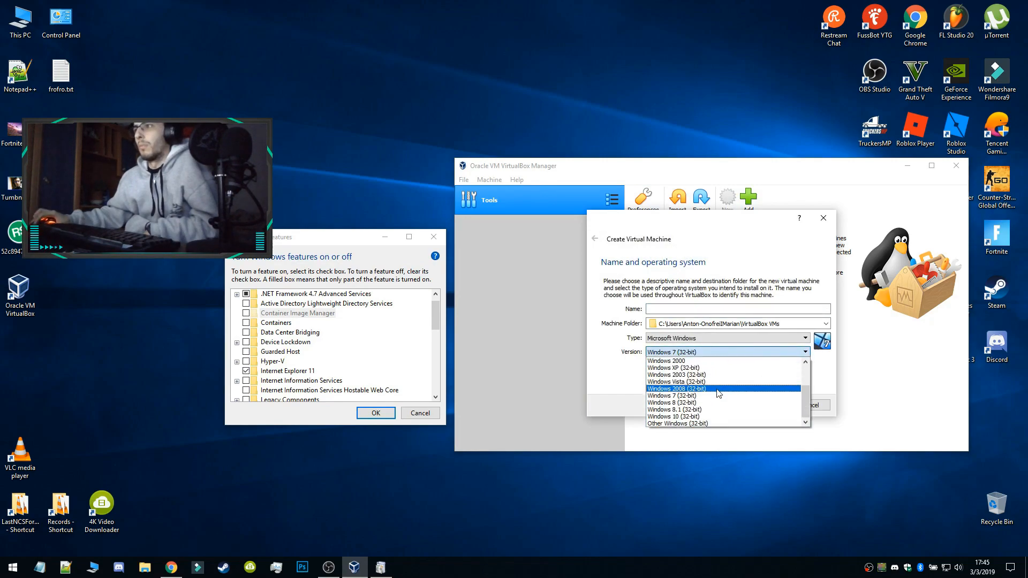
# Check the versions offered for the Linux type, cancel the new virtual machine and close VirtualBox Manager
pyautogui.click(687, 339)
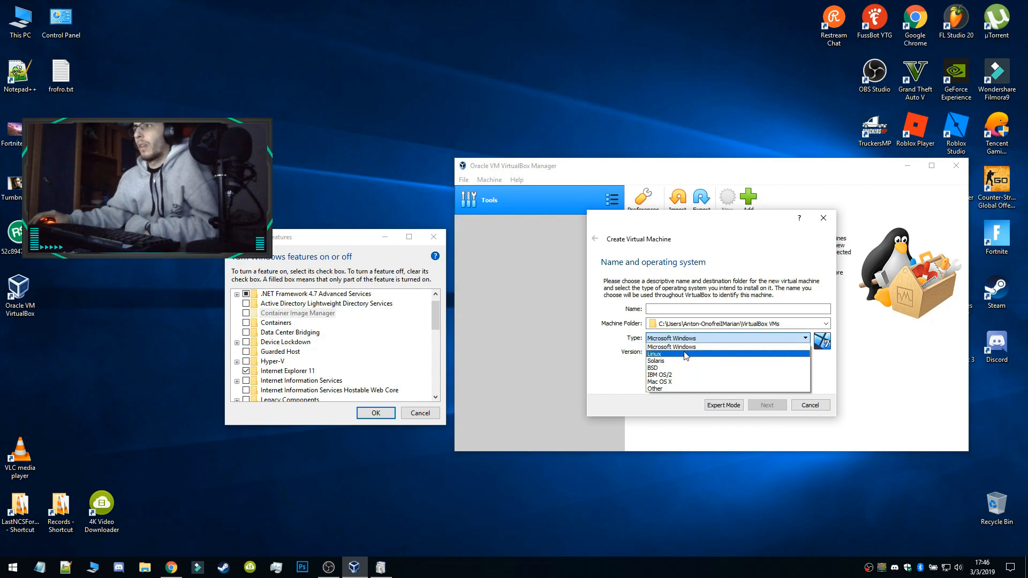
pyautogui.click(676, 354)
pyautogui.click(699, 352)
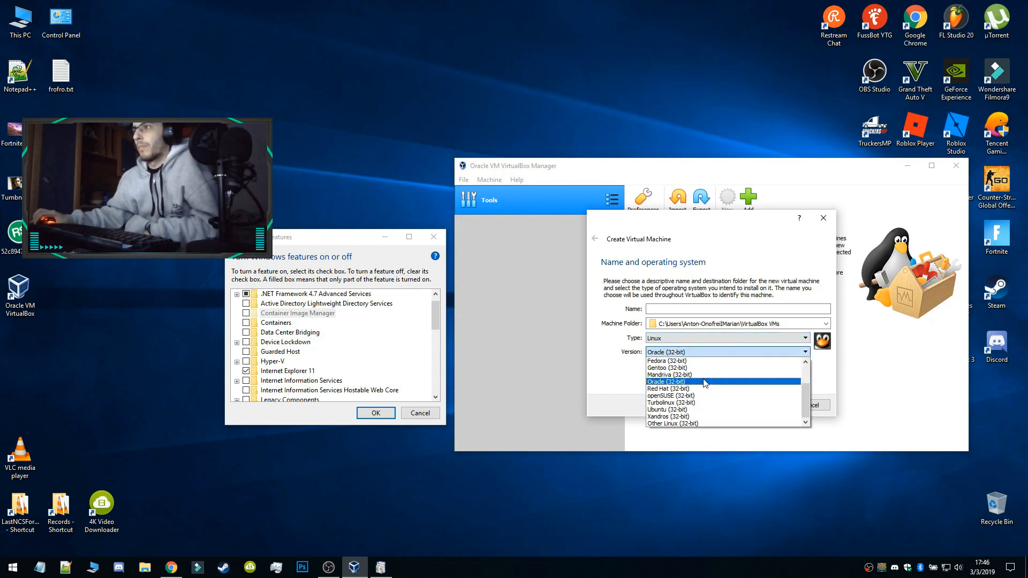
pyautogui.click(652, 381)
pyautogui.click(810, 405)
pyautogui.click(956, 165)
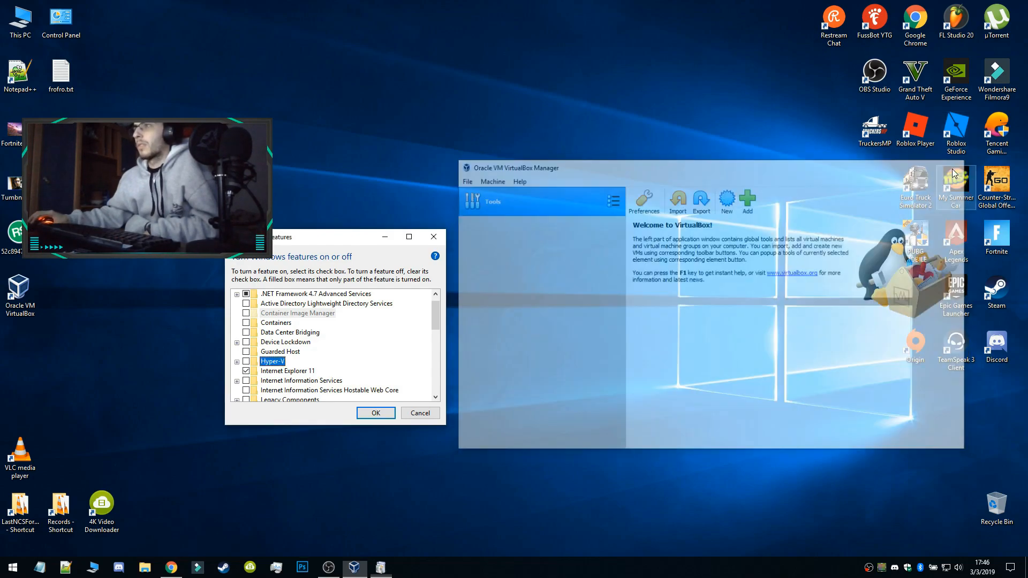
pyautogui.moveTo(257, 237); pyautogui.dragTo(271, 235)
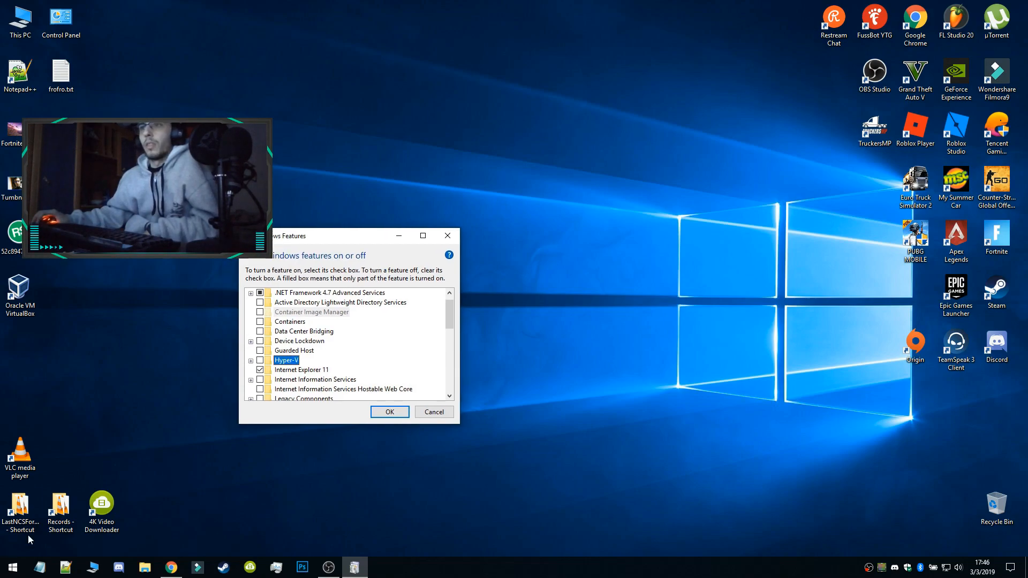
# Search for the Windows features settings, check the Hyper-V entry and dismiss the window without changes
pyautogui.click(10, 570)
pyautogui.write('t')
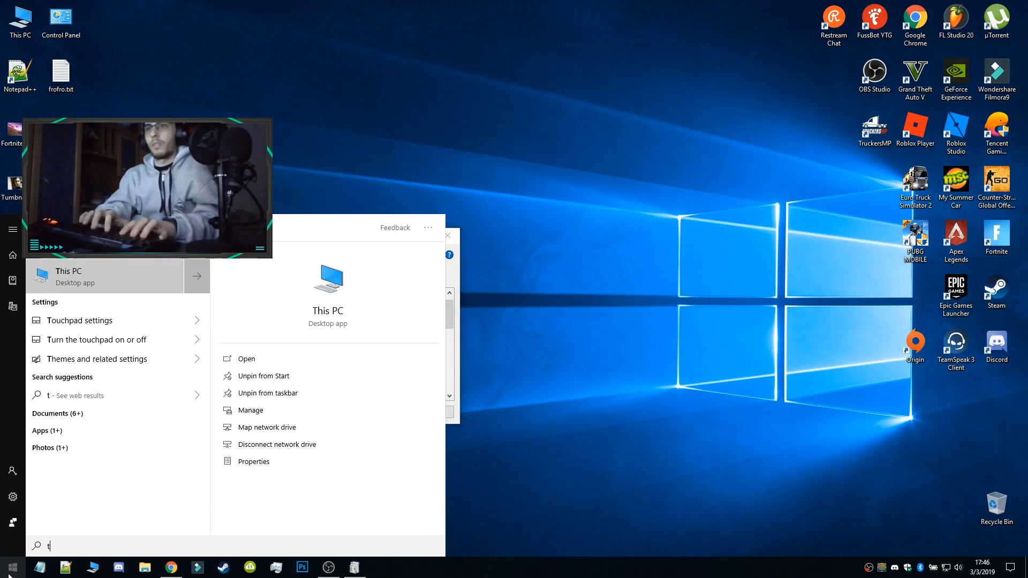
pyautogui.write('urn window')
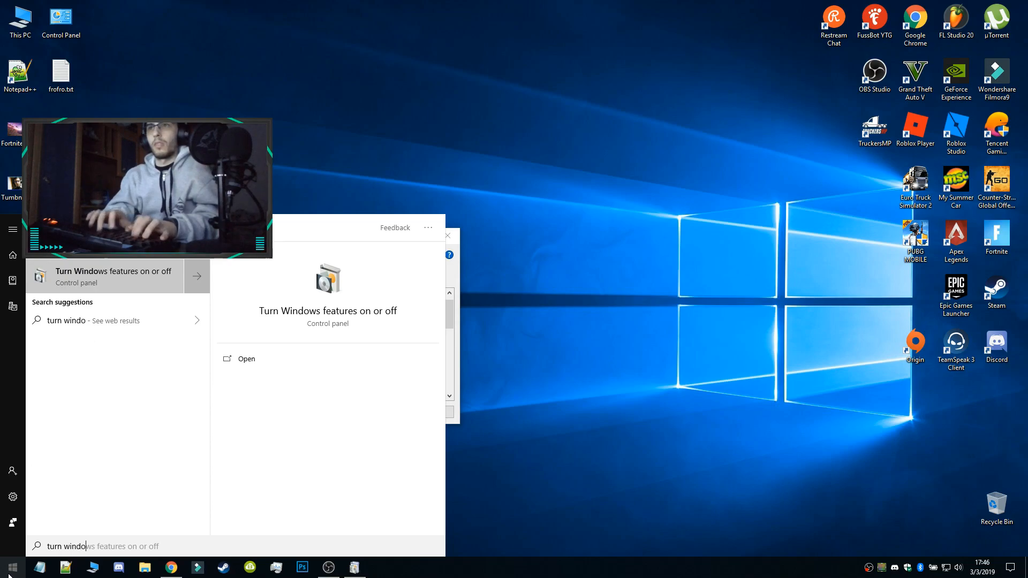
pyautogui.click(130, 288)
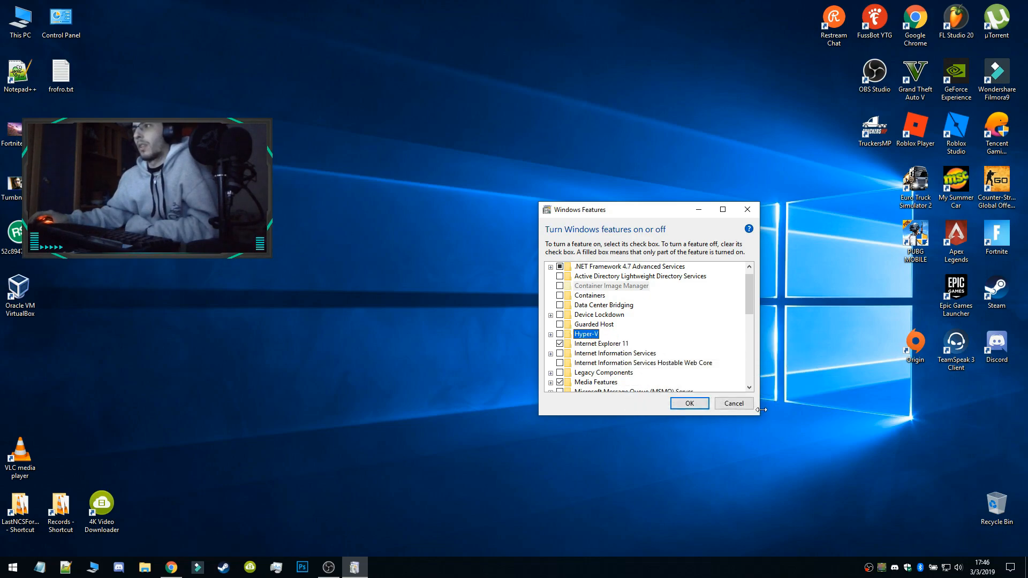
pyautogui.click(732, 404)
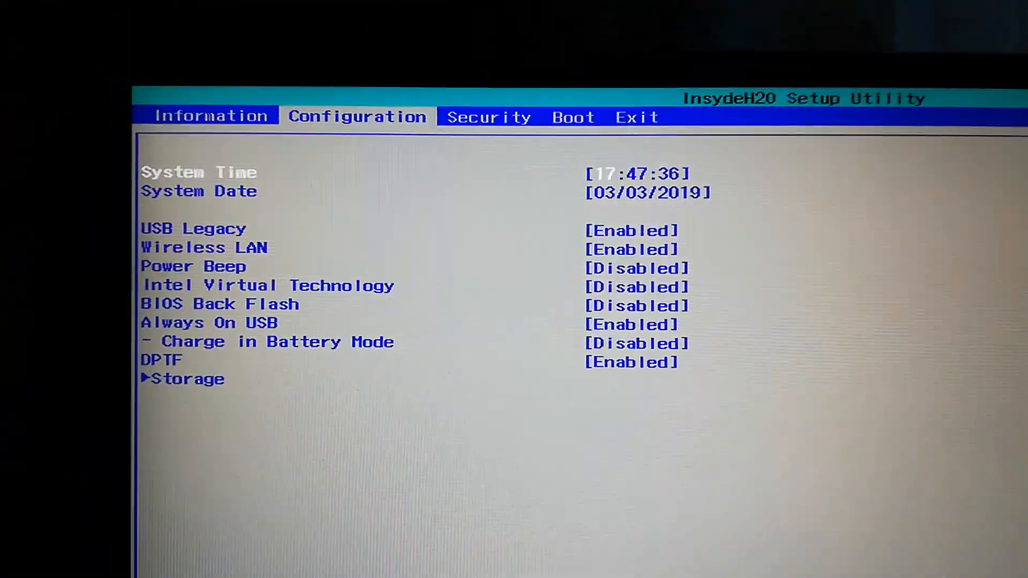
# Set Intel Virtual Technology to Enabled in the BIOS configuration settings
pyautogui.press('Right')
pyautogui.press('Left')
pyautogui.press('Down')
pyautogui.press('Down')
pyautogui.press('Down')
pyautogui.press('Down')
pyautogui.press('Down')
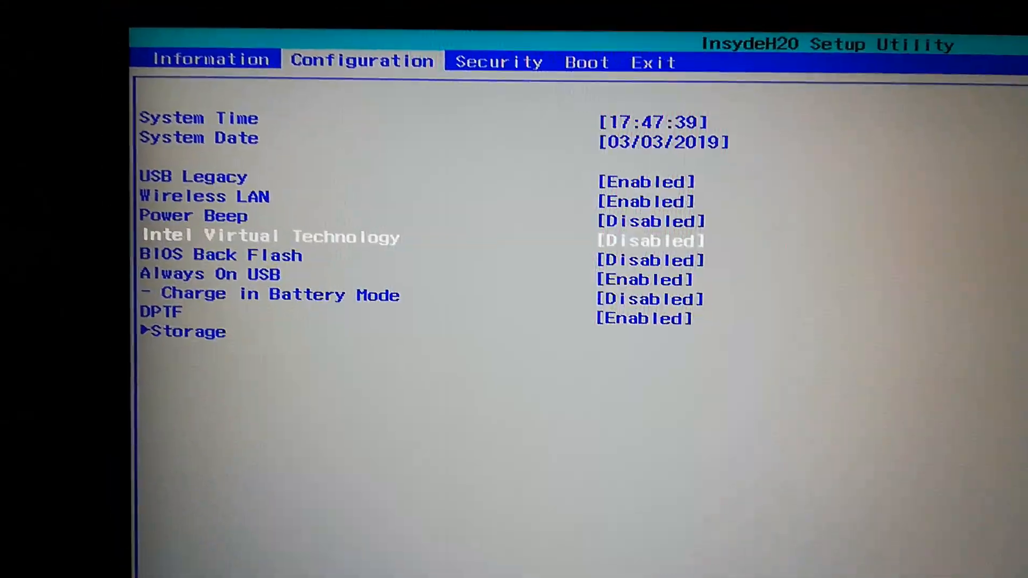
pyautogui.press('Return')
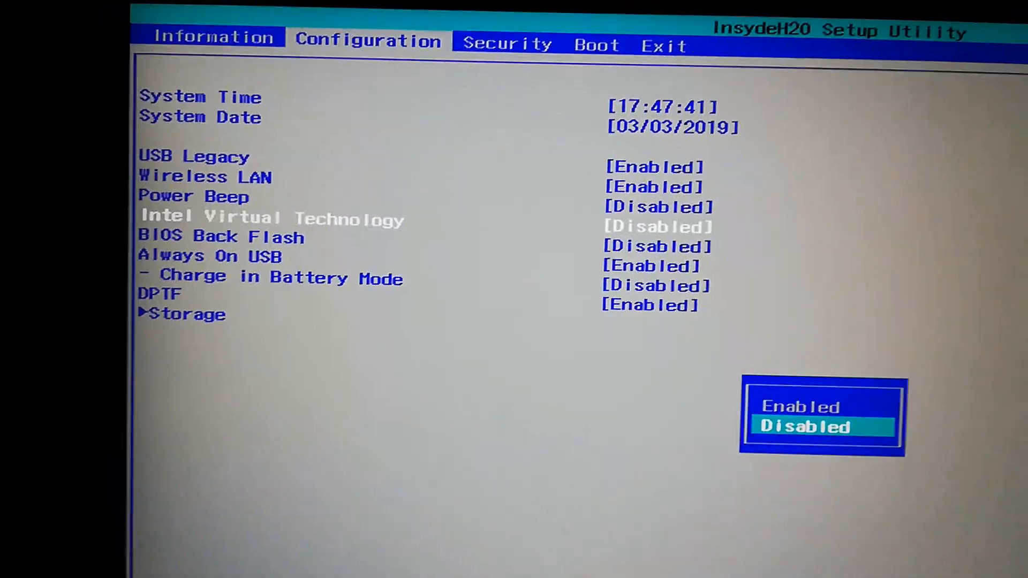
pyautogui.press('Up')
pyautogui.press('Return')
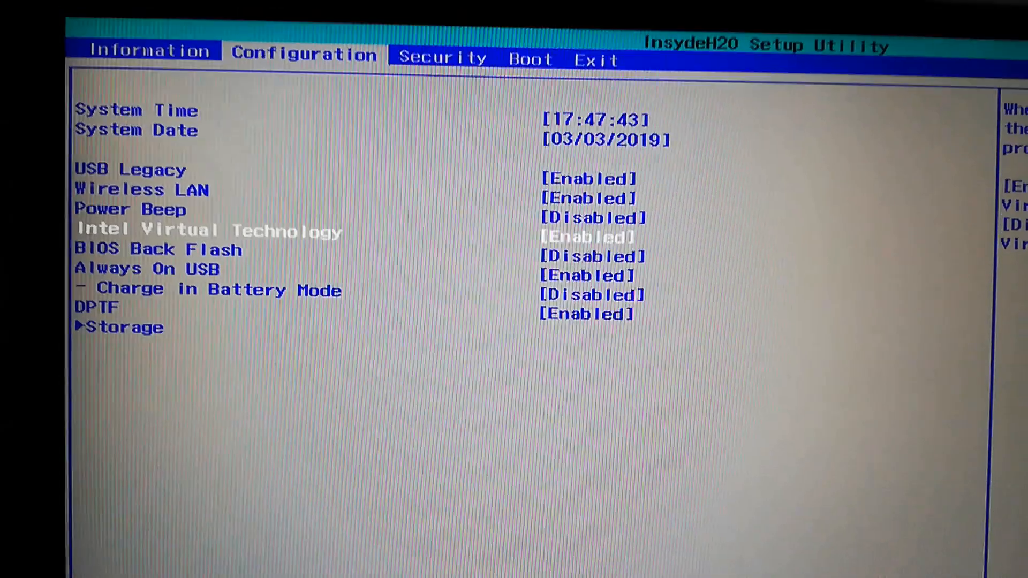
# Save the BIOS changes and leave the setup utility to start Windows
pyautogui.press('Up')
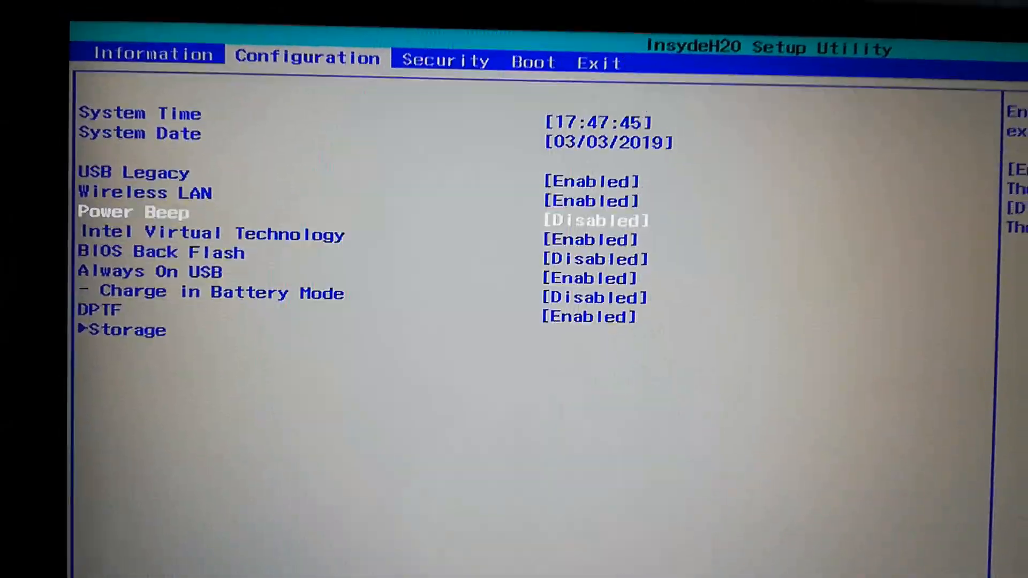
pyautogui.press('Right')
pyautogui.press('Right')
pyautogui.press('Right')
pyautogui.press('Down')
pyautogui.press('Up')
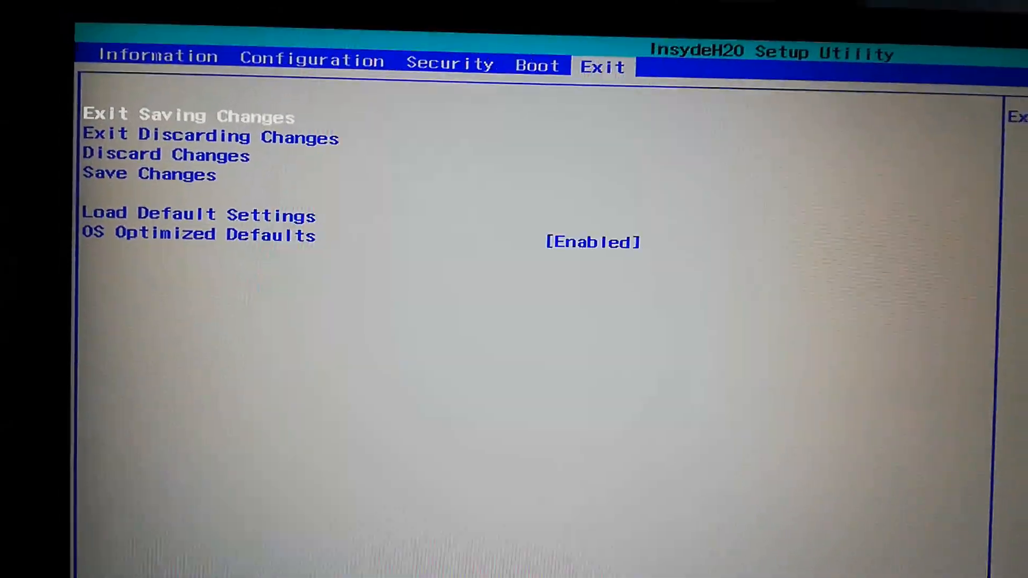
pyautogui.press('Down')
pyautogui.press('Down')
pyautogui.press('Down')
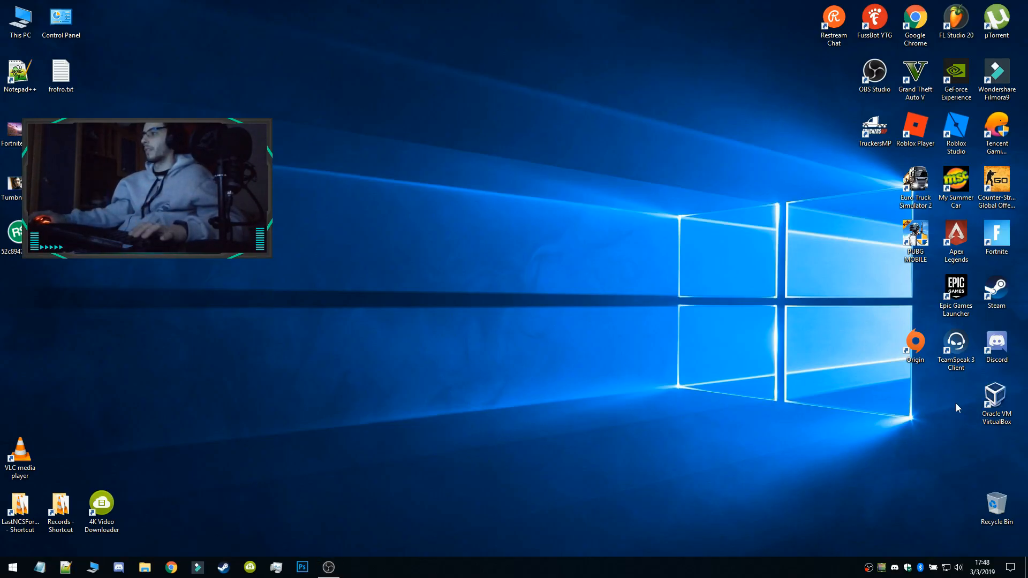
# Start VirtualBox and begin a new virtual machine of type Linux, version Ubuntu (64-bit)
pyautogui.click(989, 414)
pyautogui.doubleClick(989, 414)
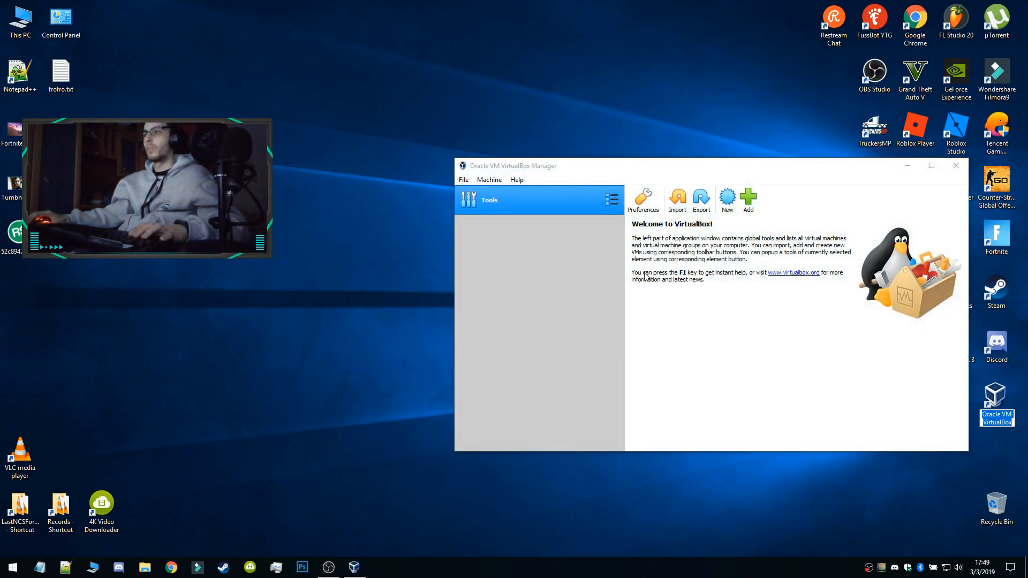
pyautogui.click(726, 199)
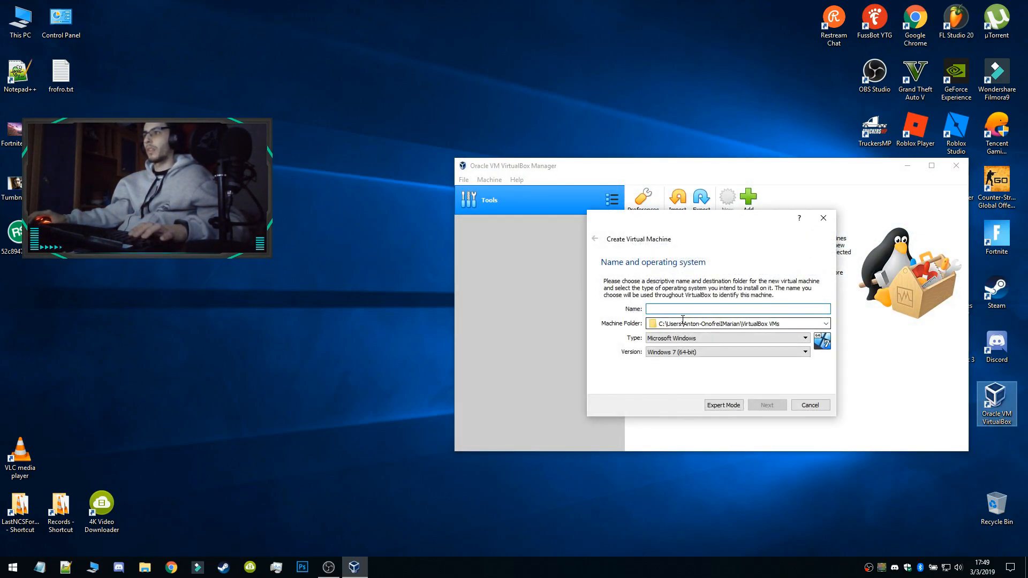
pyautogui.click(683, 340)
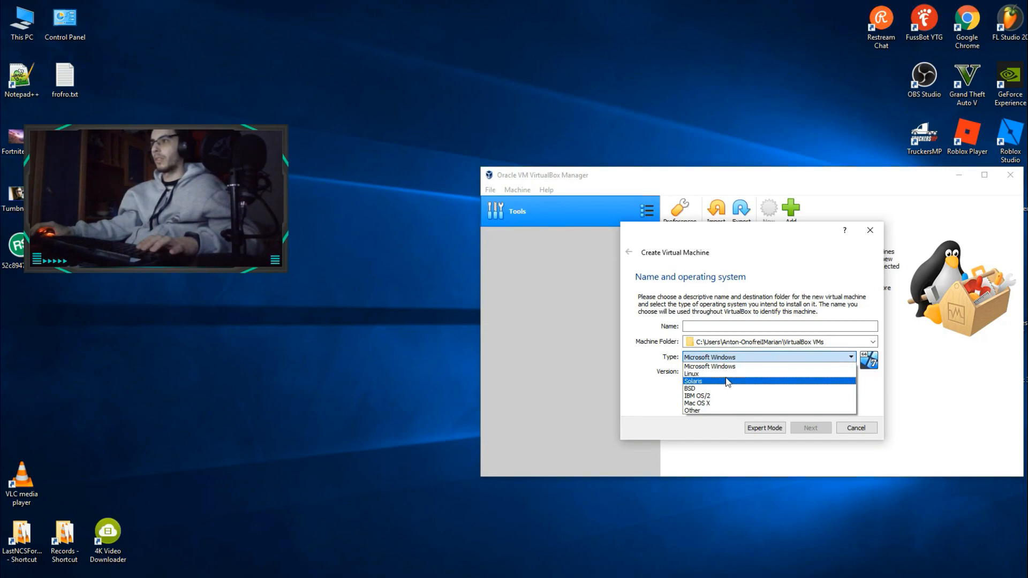
pyautogui.click(685, 360)
pyautogui.click(725, 371)
pyautogui.scroll(3, 736, 428)
pyautogui.scroll(-3, 736, 421)
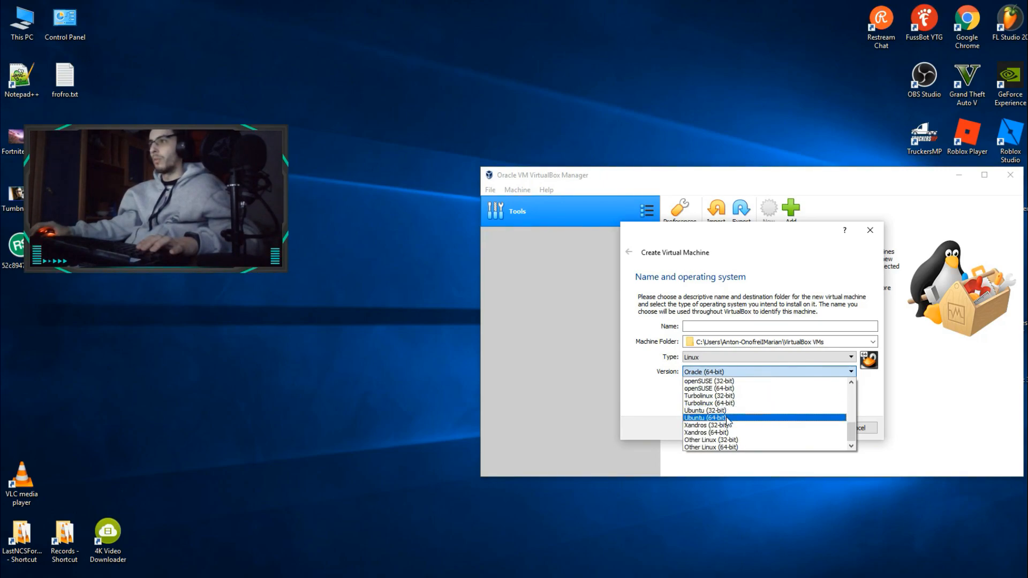
pyautogui.click(729, 419)
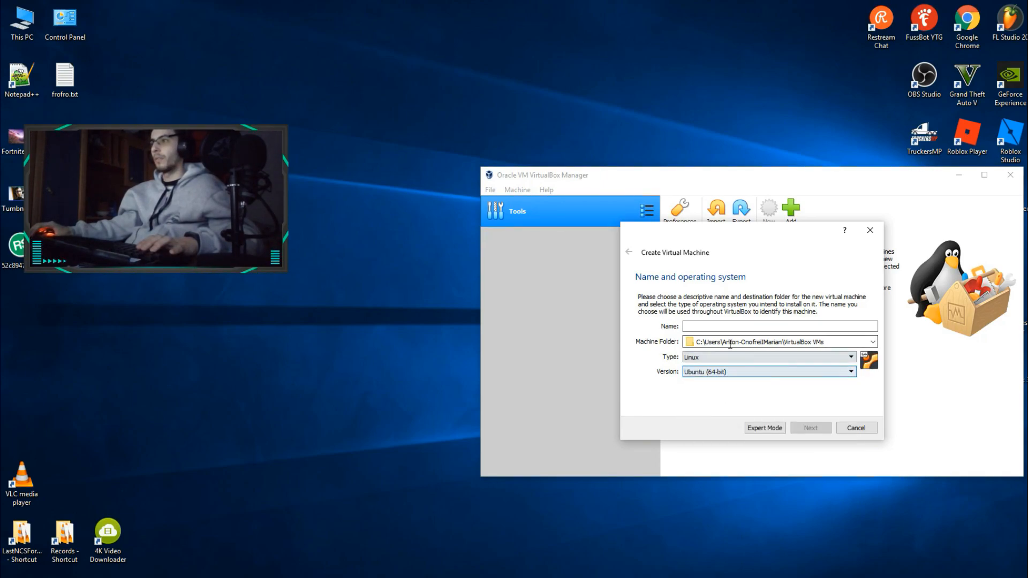
# Name the virtual machine VirtualUbuntu and continue to the memory size
pyautogui.click(729, 327)
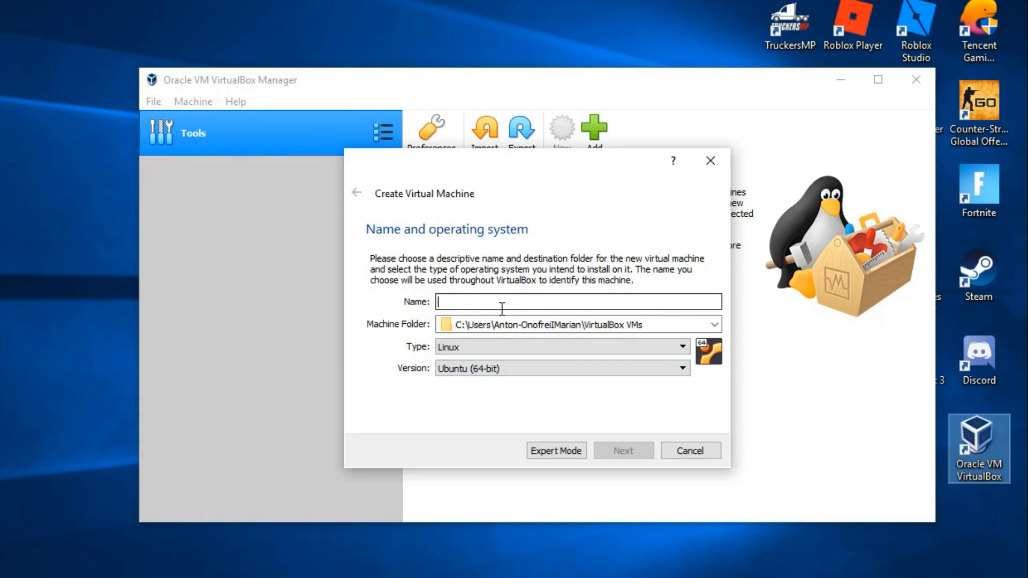
pyautogui.write('h')
pyautogui.press('BackSpace')
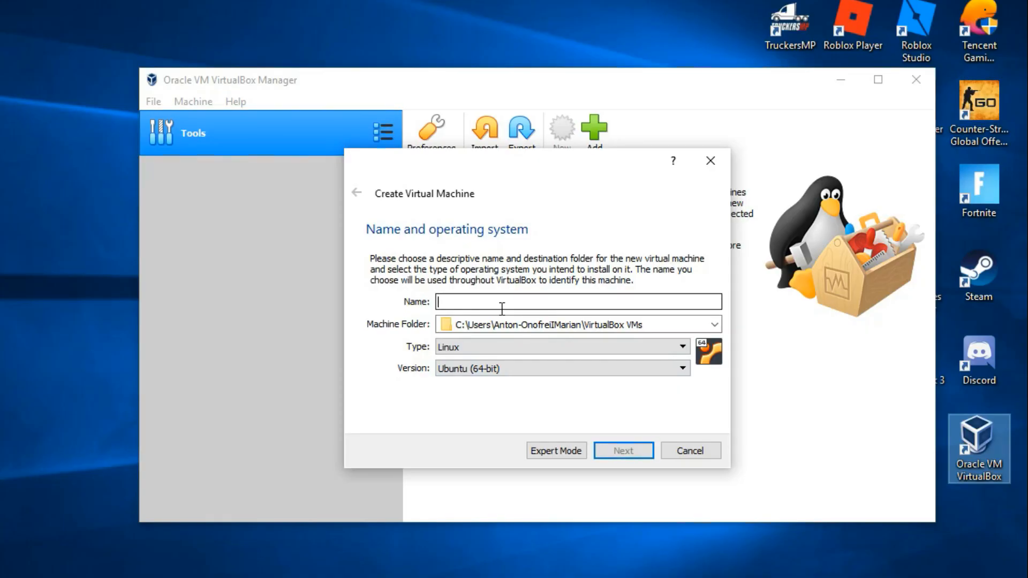
pyautogui.write('VirtualUbuntu')
pyautogui.click(610, 449)
# Allocate 4096 MB of memory to the virtual machine and continue to the hard disk options
pyautogui.moveTo(413, 311); pyautogui.dragTo(516, 314)
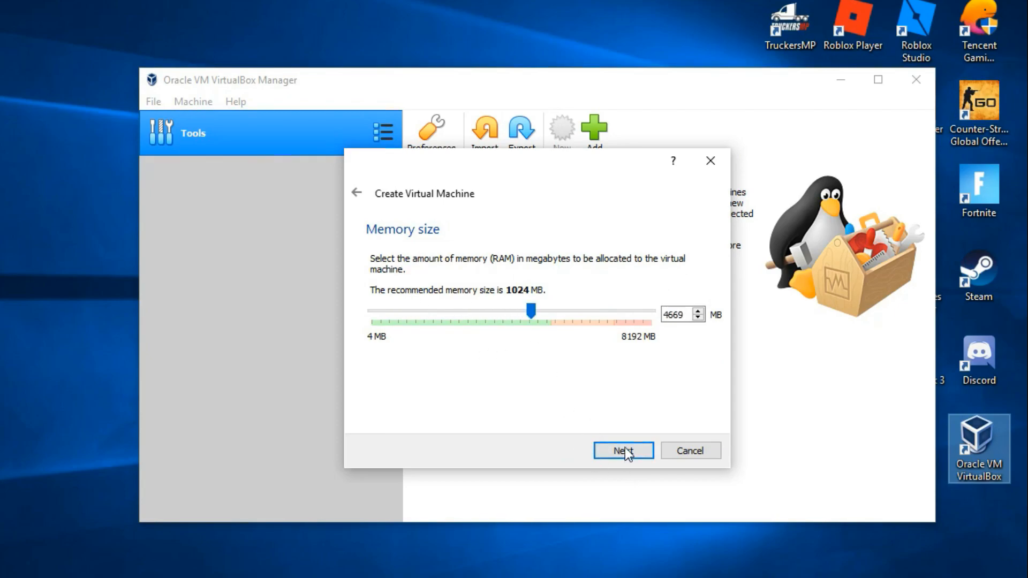
pyautogui.moveTo(526, 313); pyautogui.dragTo(506, 310)
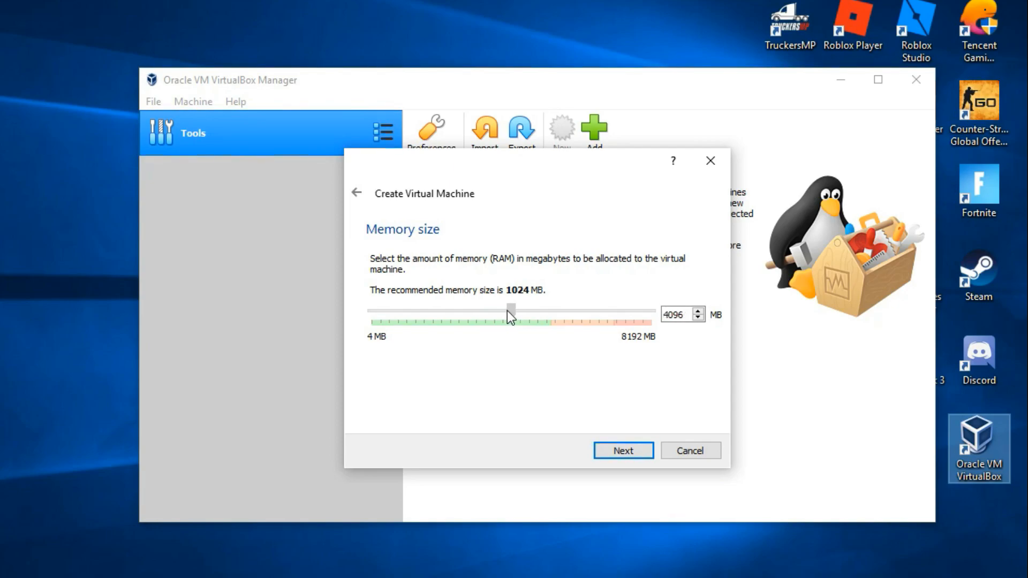
pyautogui.click(620, 452)
# Create a new dynamically allocated VHD hard disk named VirtualUbuntu with a size of 10.00 GB
pyautogui.click(471, 391)
pyautogui.click(467, 372)
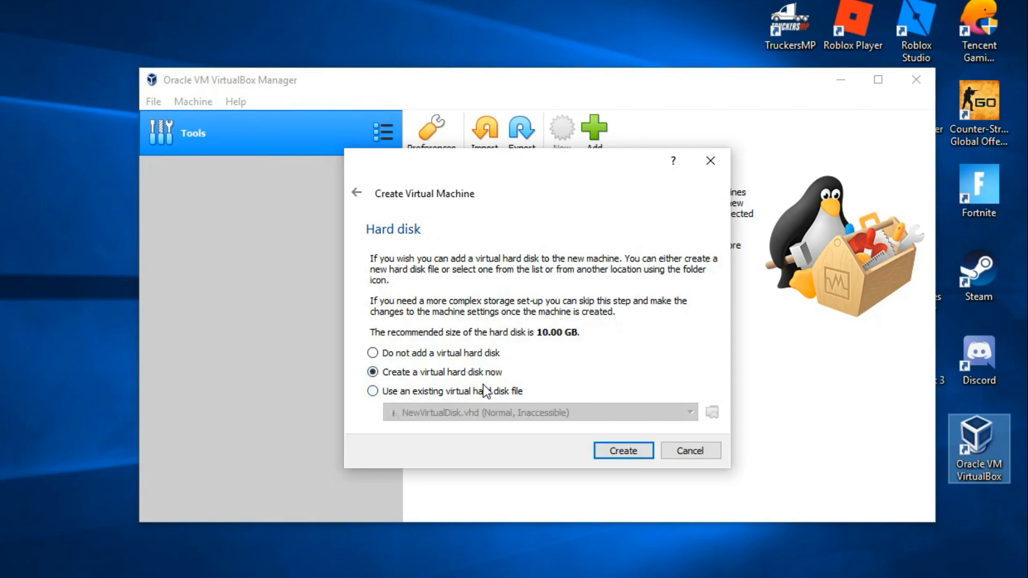
pyautogui.click(614, 455)
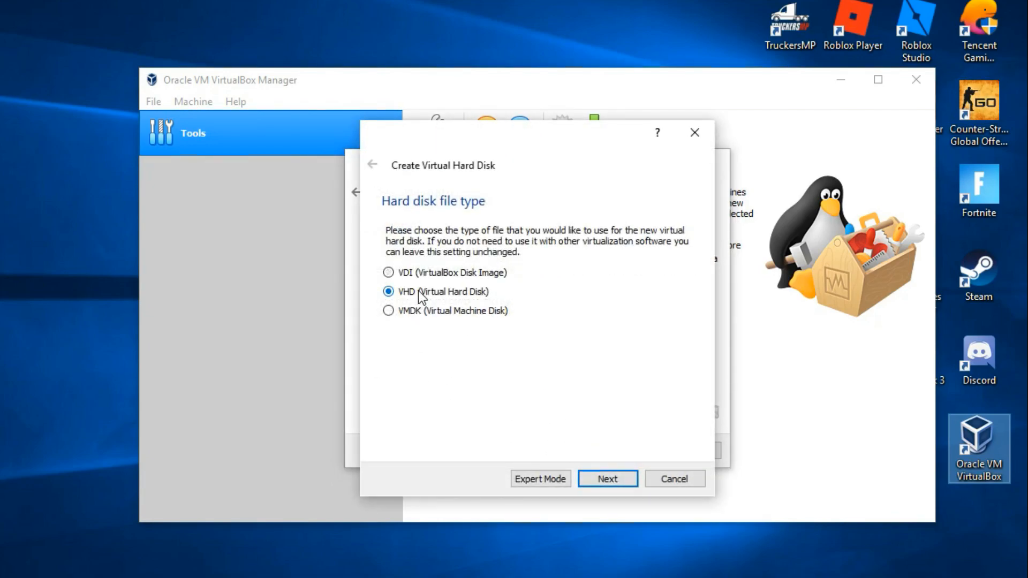
pyautogui.click(619, 477)
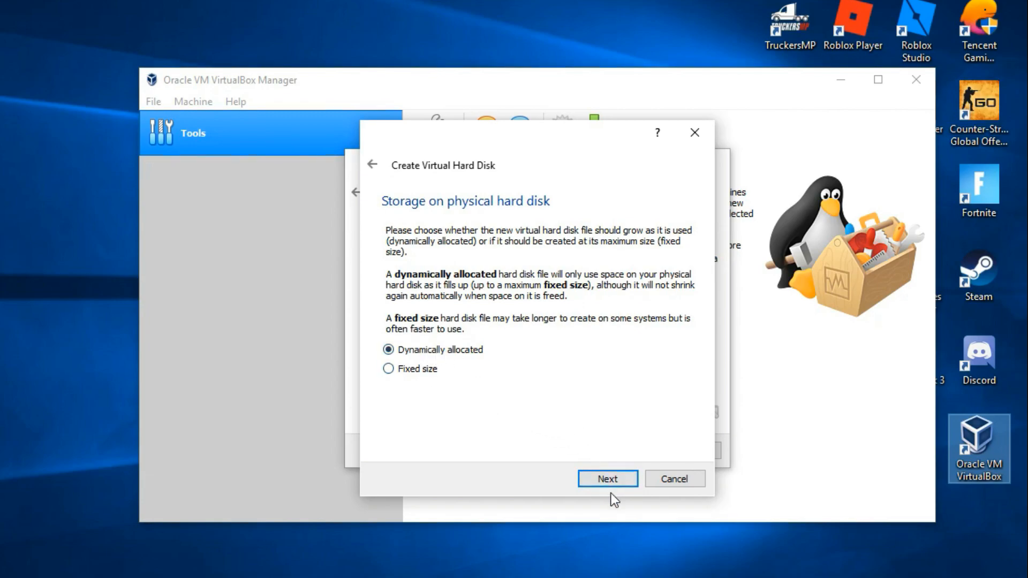
pyautogui.click(599, 476)
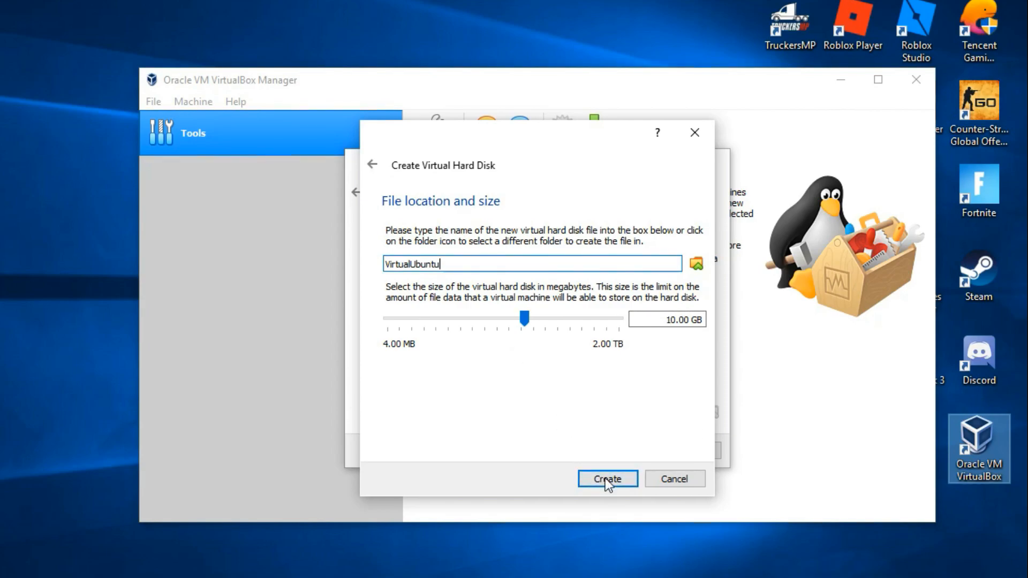
pyautogui.click(621, 480)
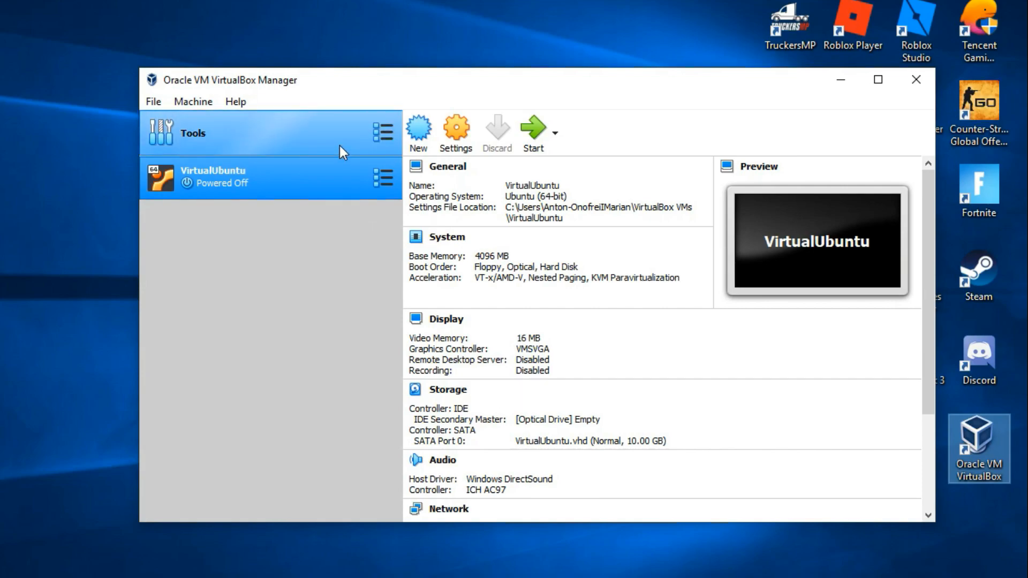
# Open the storage settings of VirtualUbuntu and select the empty optical drive, keeping it on IDE Secondary Master
pyautogui.rightClick(292, 173)
pyautogui.click(313, 182)
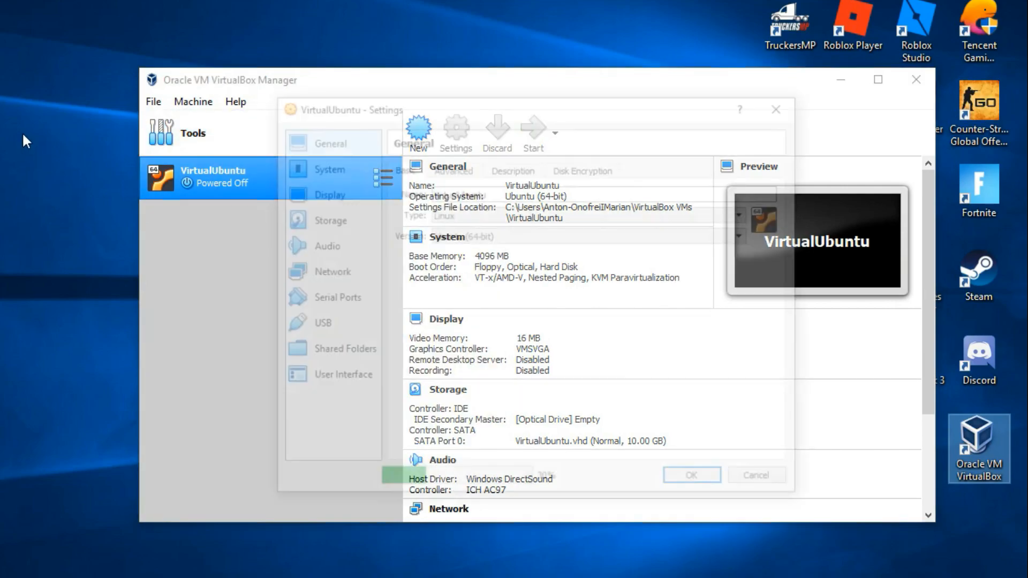
pyautogui.click(310, 198)
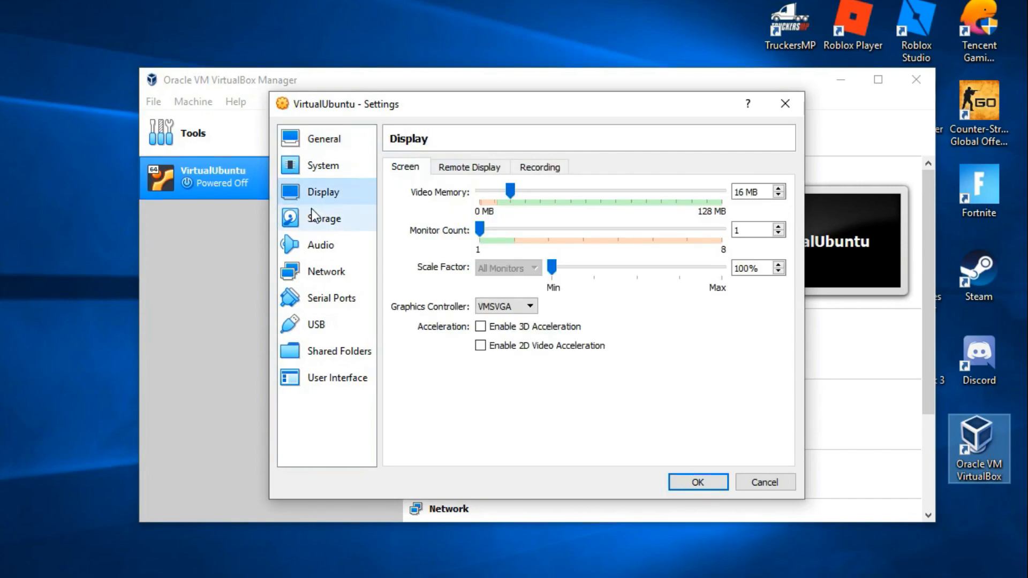
pyautogui.click(324, 218)
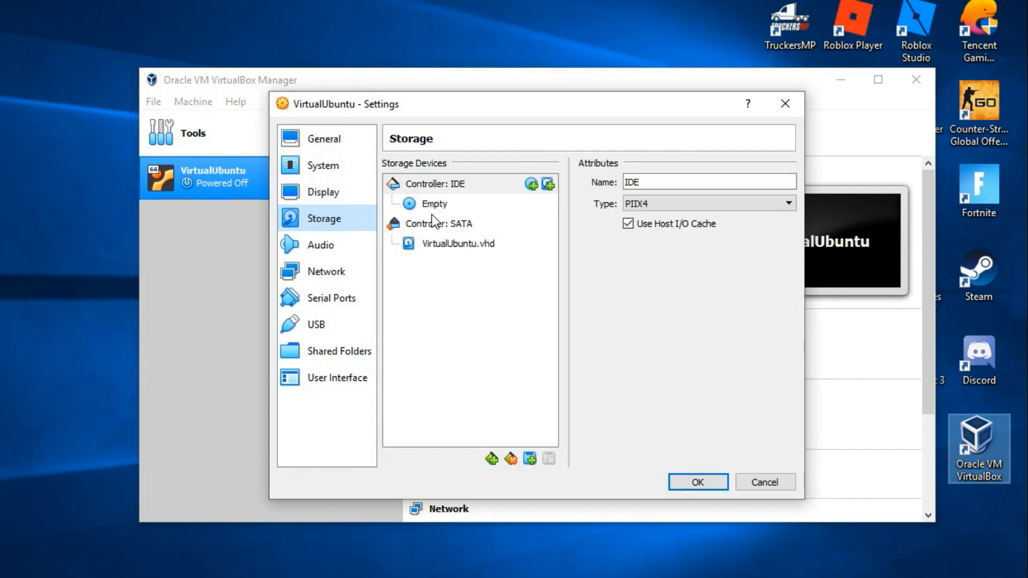
pyautogui.click(448, 204)
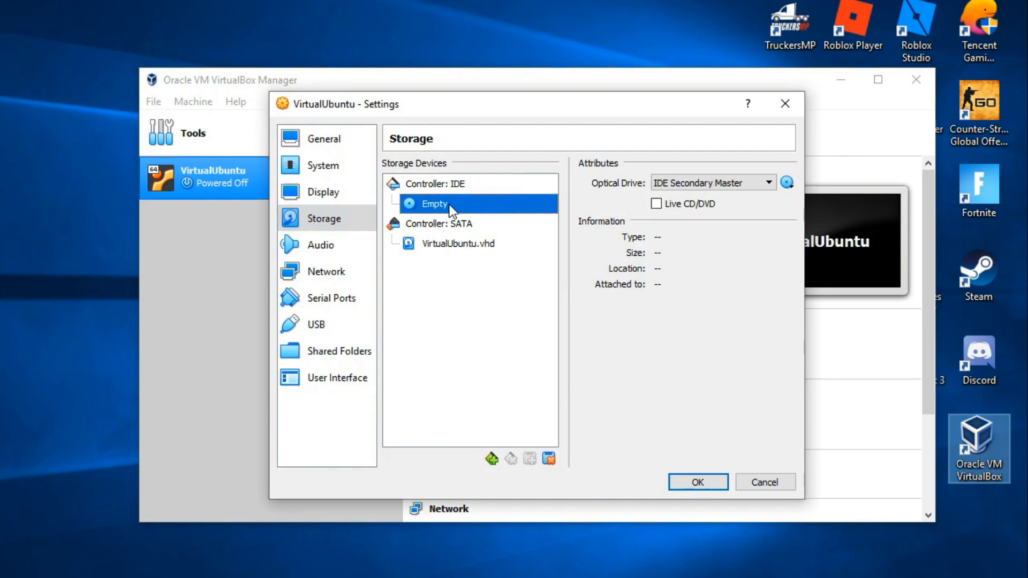
pyautogui.click(718, 193)
pyautogui.click(707, 218)
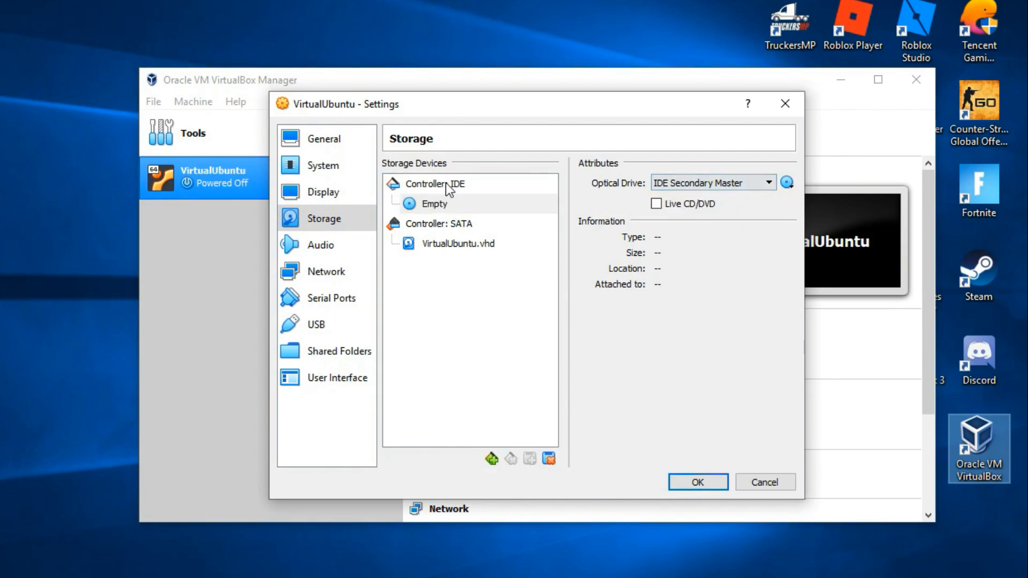
# Load ubuntu-18.04.2-desktop-amd64.iso from the Downloads folder into the empty optical drive
pyautogui.click(438, 204)
pyautogui.click(787, 183)
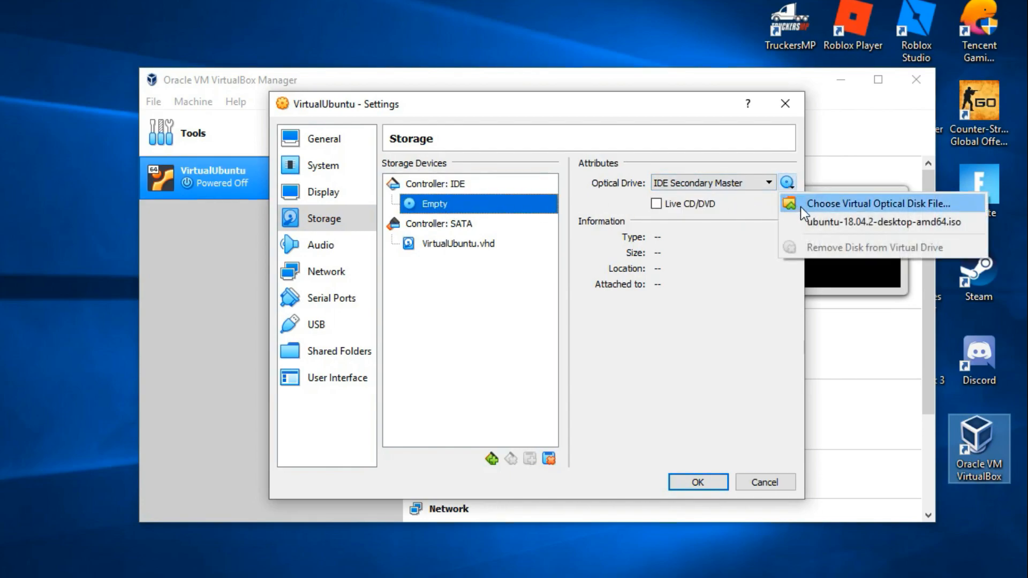
pyautogui.click(821, 206)
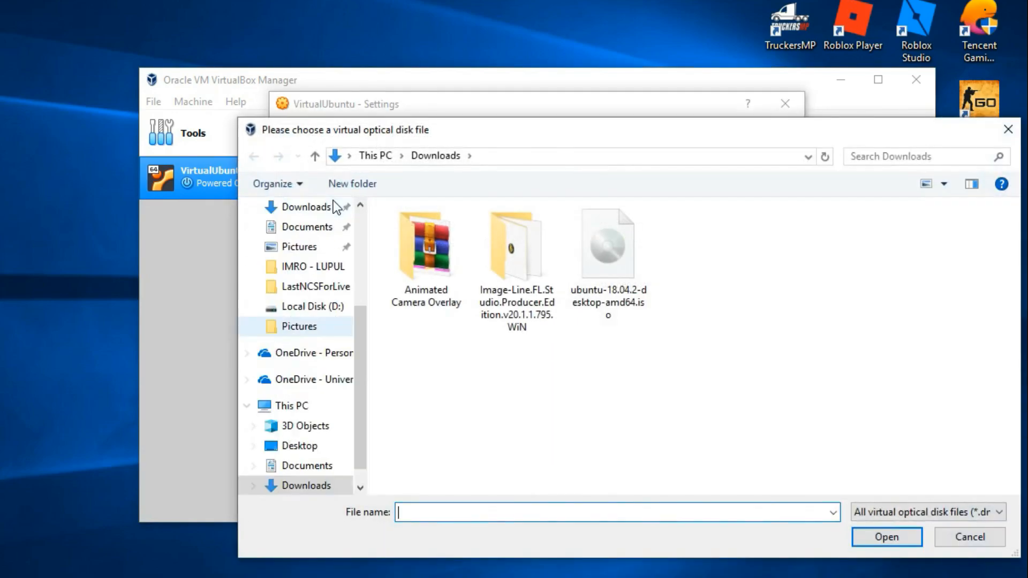
pyautogui.click(625, 291)
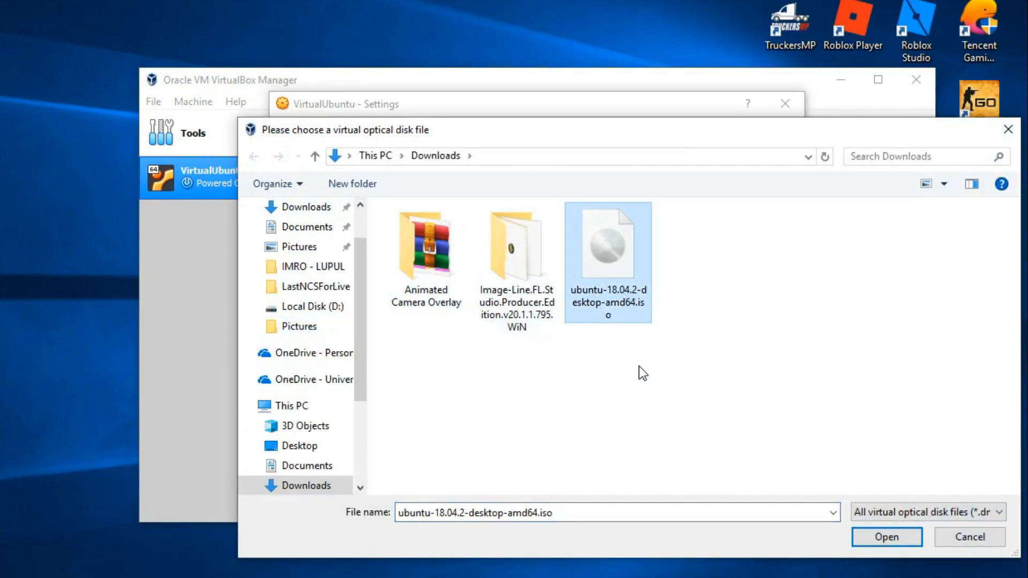
pyautogui.moveTo(867, 144); pyautogui.dragTo(804, 138)
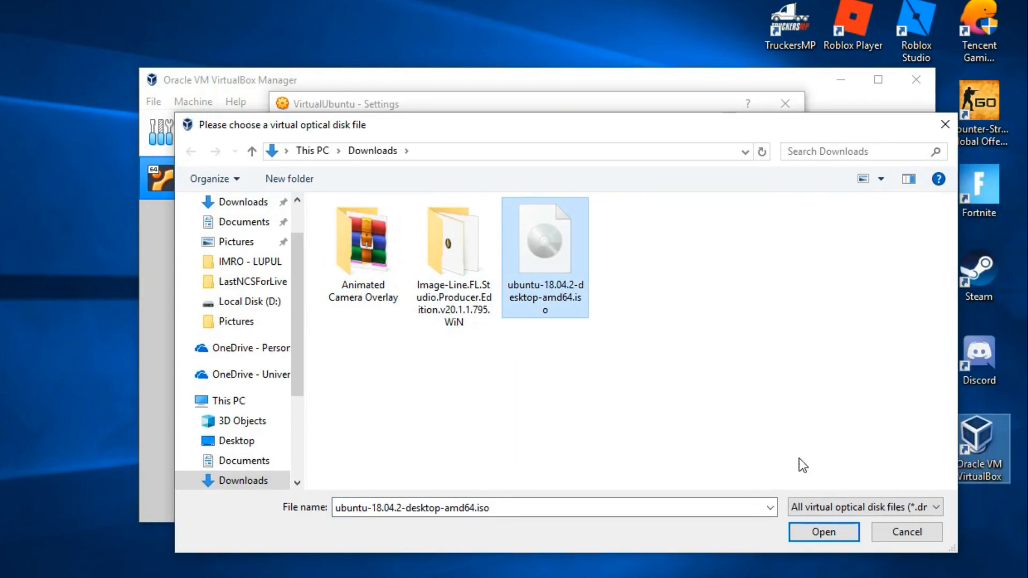
pyautogui.click(823, 535)
pyautogui.click(443, 247)
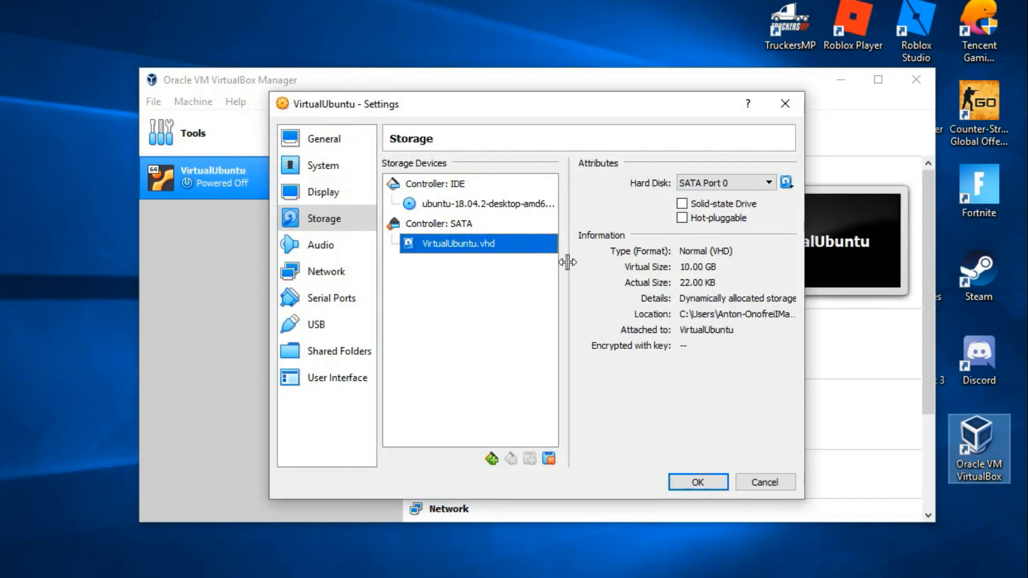
pyautogui.click(444, 204)
pyautogui.click(447, 243)
pyautogui.click(787, 183)
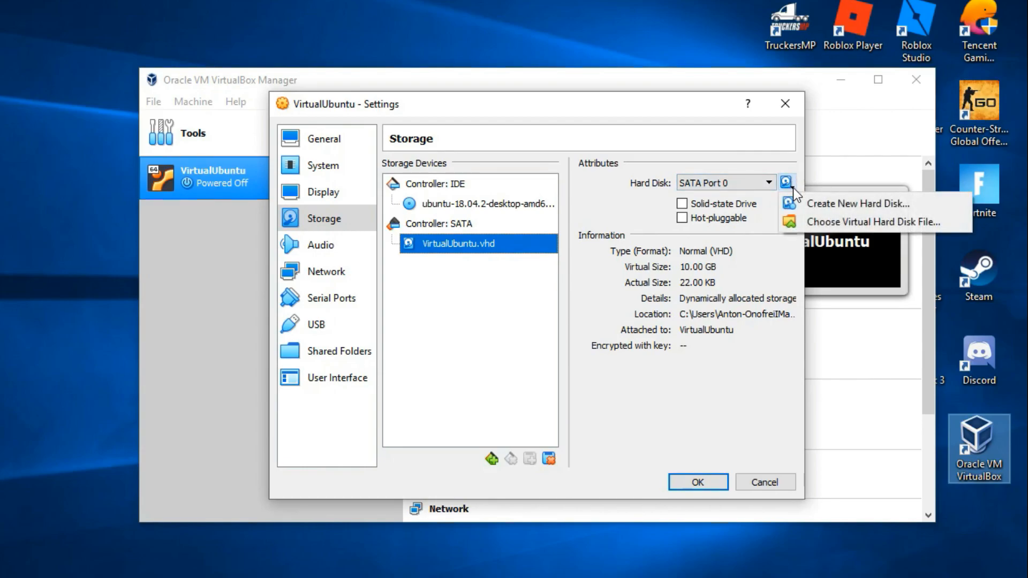
pyautogui.click(808, 220)
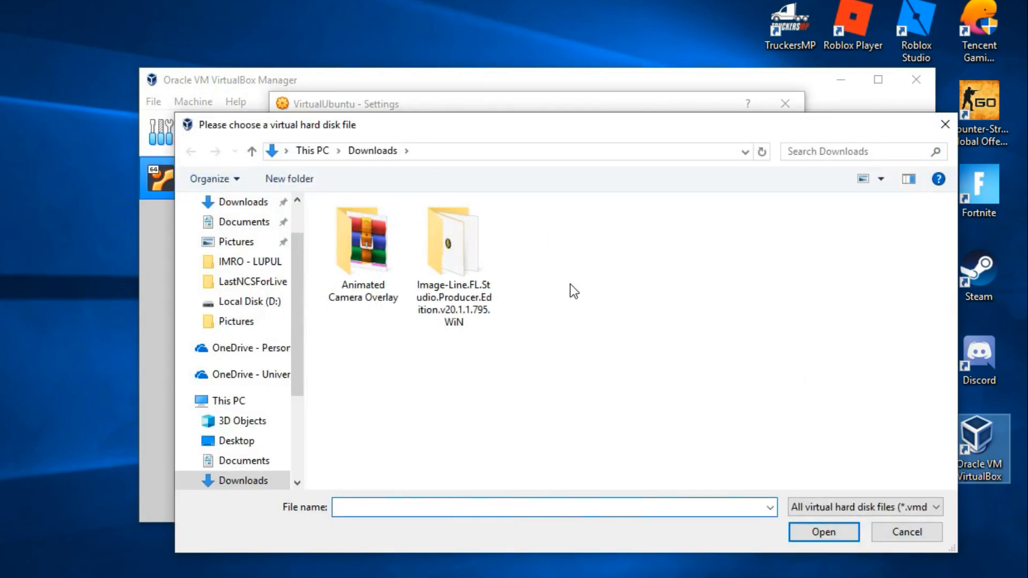
pyautogui.click(908, 532)
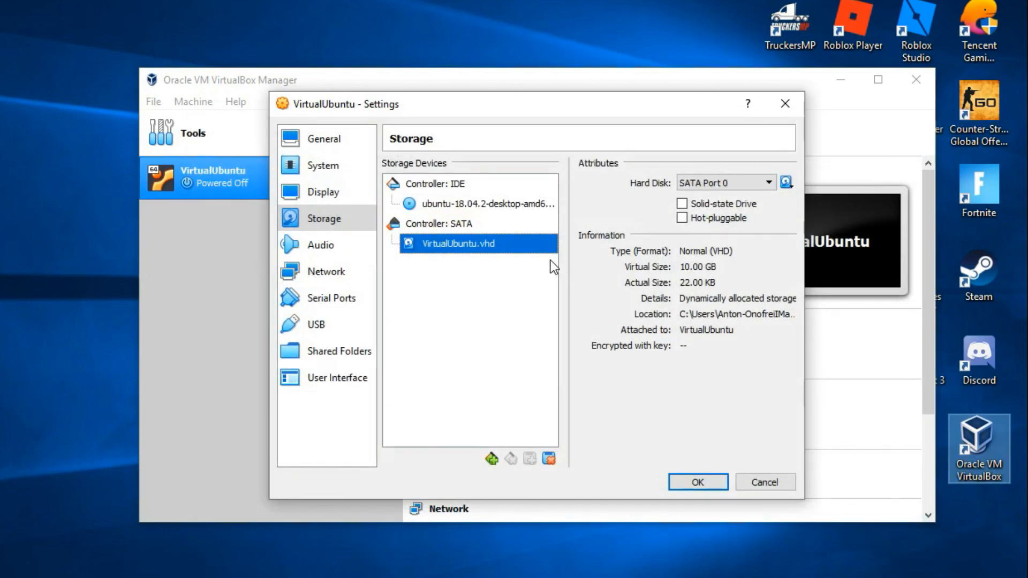
# Remove the VirtualUbuntu.vhd attachment from the SATA controller
pyautogui.rightClick(485, 250)
pyautogui.click(505, 253)
pyautogui.rightClick(474, 267)
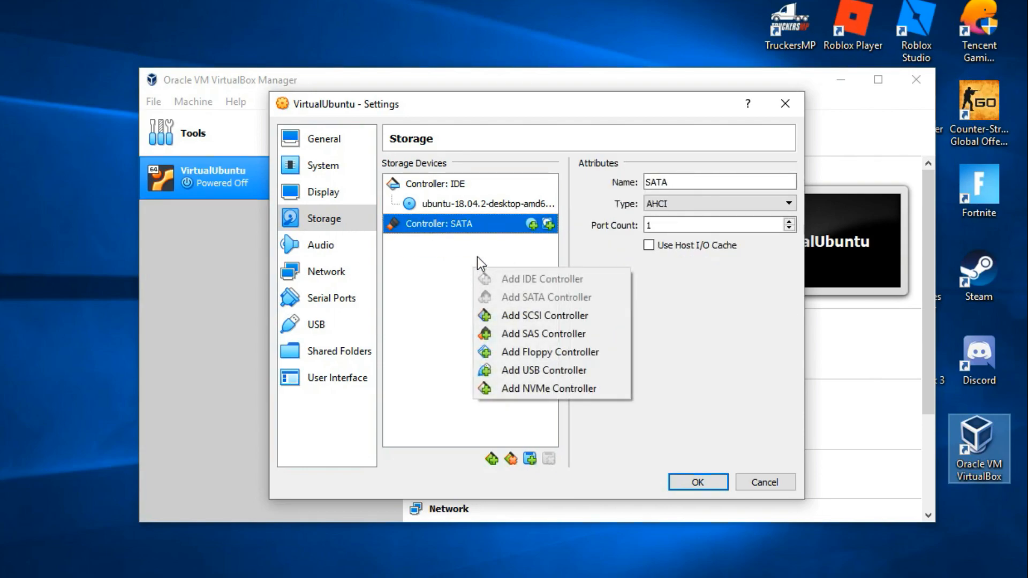
pyautogui.click(532, 224)
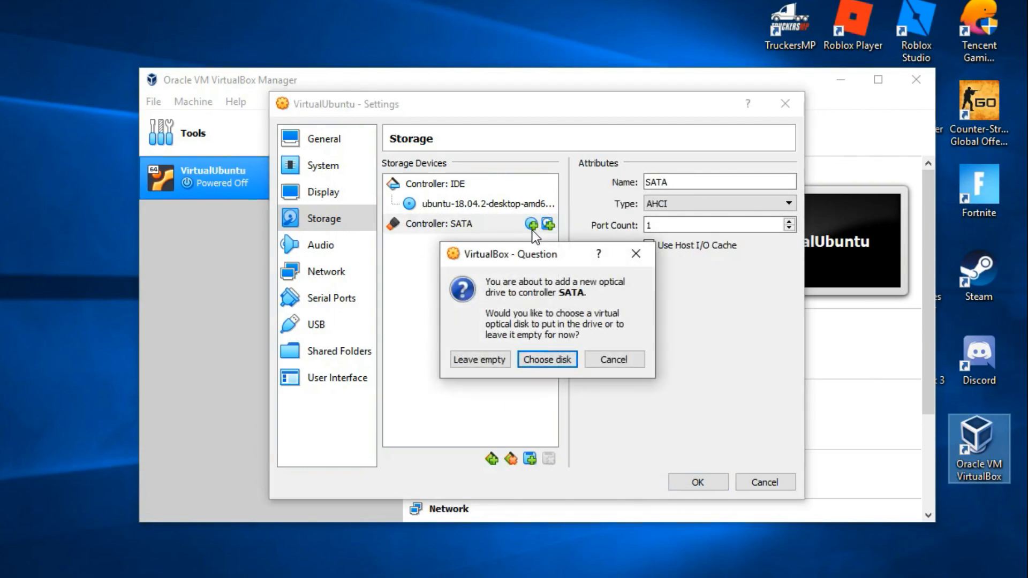
pyautogui.click(546, 359)
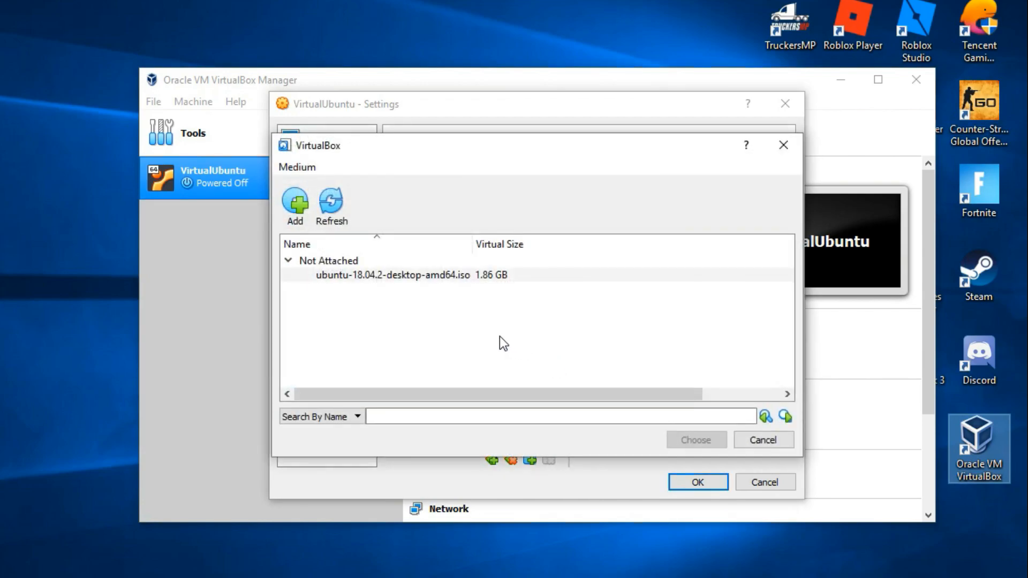
pyautogui.click(752, 438)
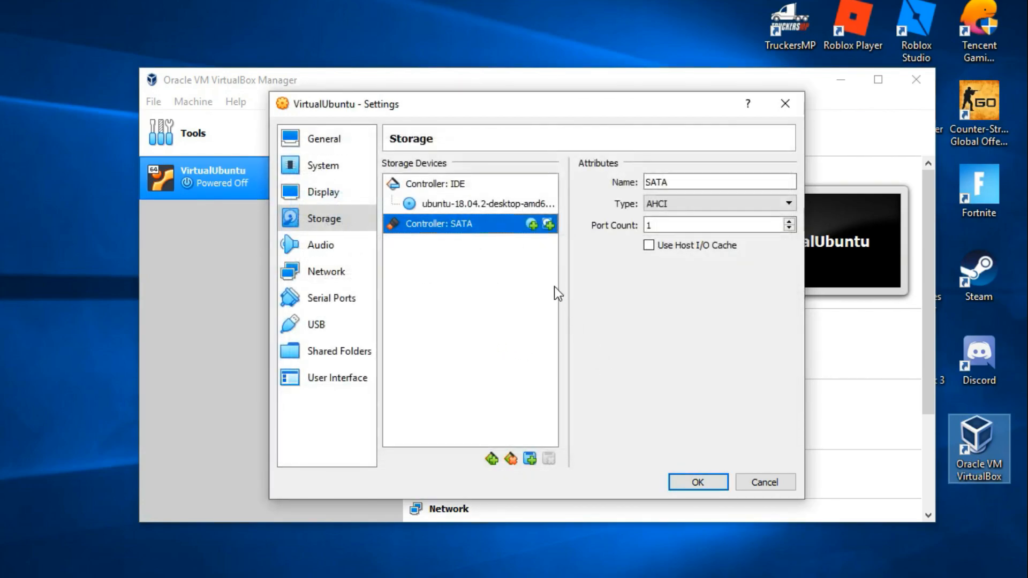
# Add a new hard disk to the SATA controller, using the VHD file type and dynamically allocated storage
pyautogui.click(547, 225)
pyautogui.click(505, 362)
pyautogui.click(430, 290)
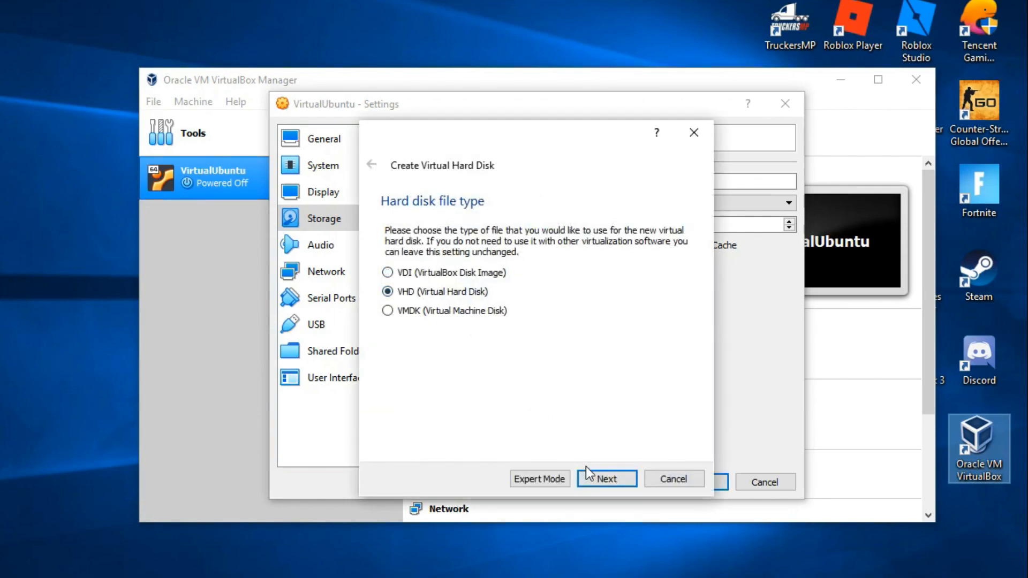
pyautogui.click(595, 477)
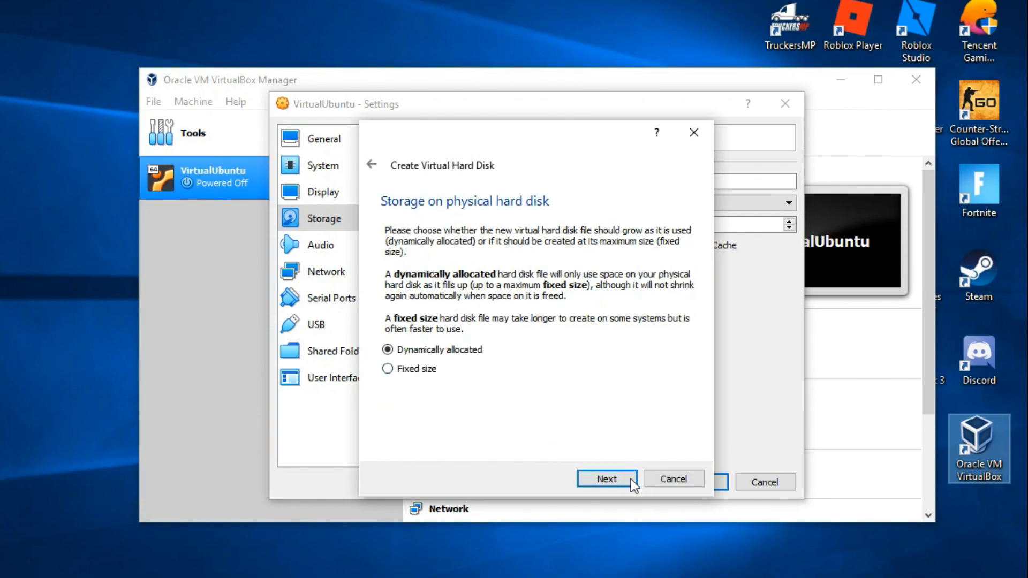
pyautogui.click(616, 479)
# Choose a different location for the new hard disk file and browse to Local Disk (D:)
pyautogui.click(696, 264)
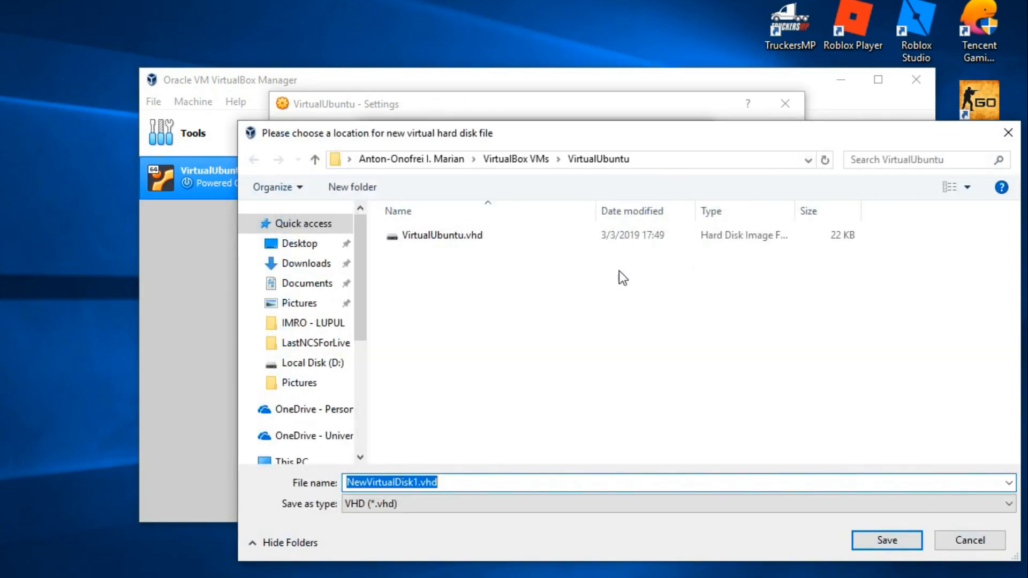
pyautogui.scroll(-4, 315, 435)
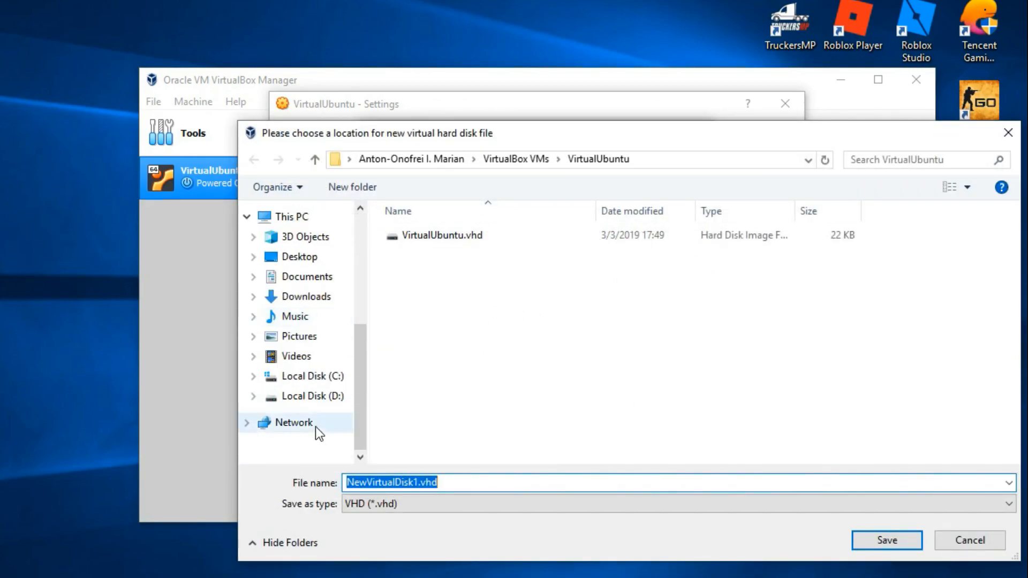
pyautogui.click(313, 396)
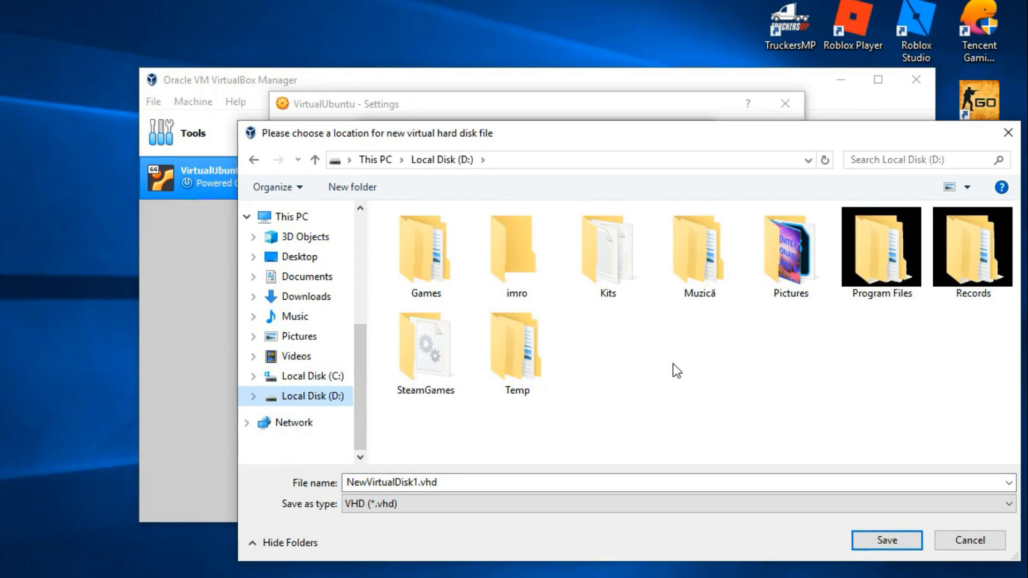
pyautogui.rightClick(635, 384)
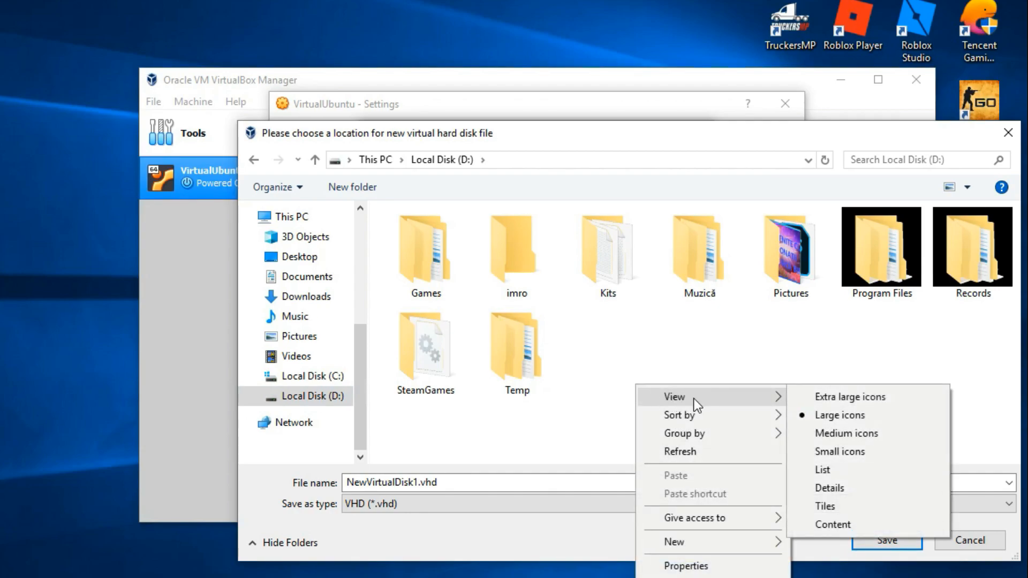
pyautogui.click(695, 368)
# Create a folder named Ubuntu18 on Local Disk (D:) and open it
pyautogui.rightClick(674, 386)
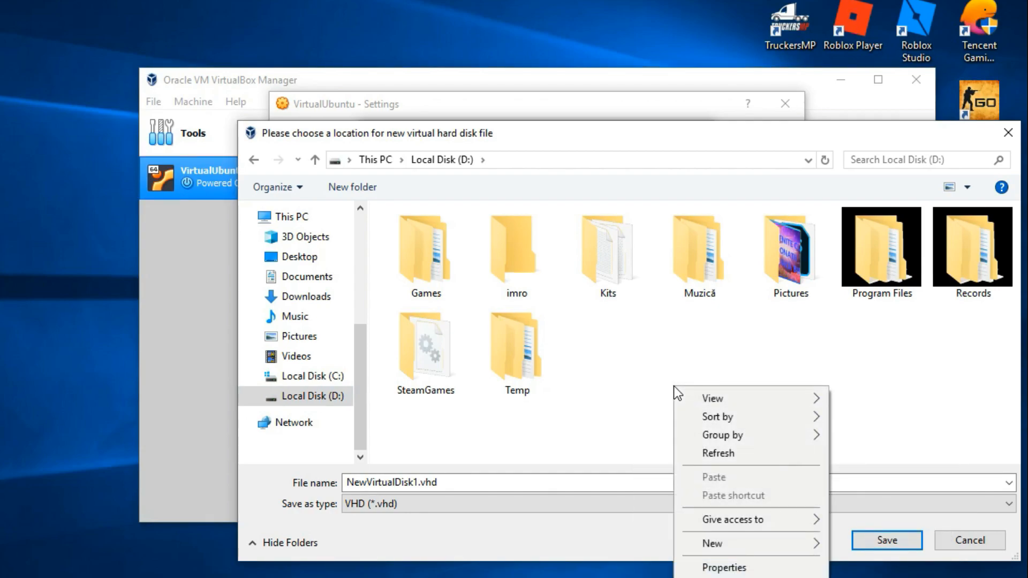
pyautogui.moveTo(737, 543)
pyautogui.click(864, 545)
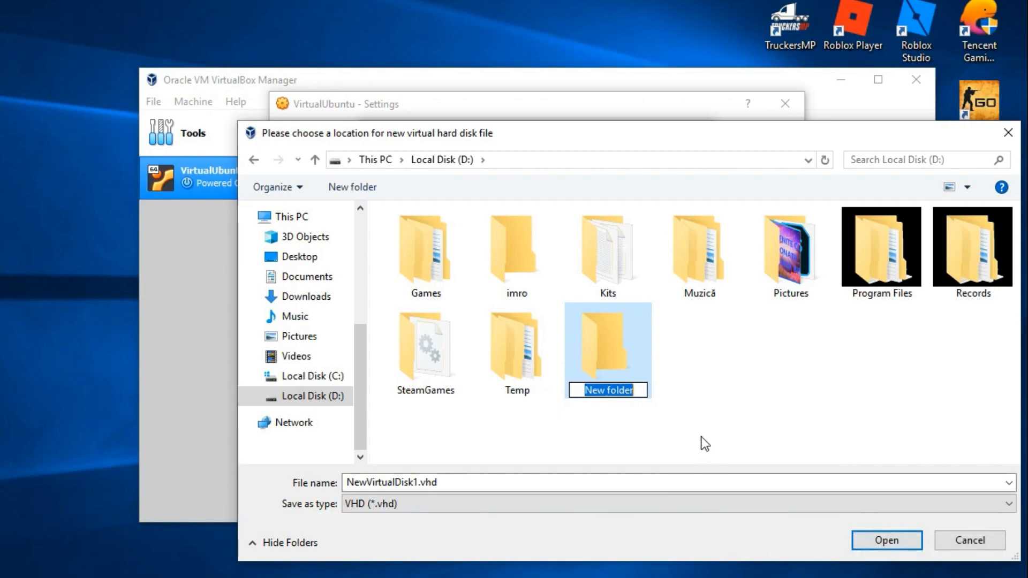
pyautogui.write('Ubuntu1')
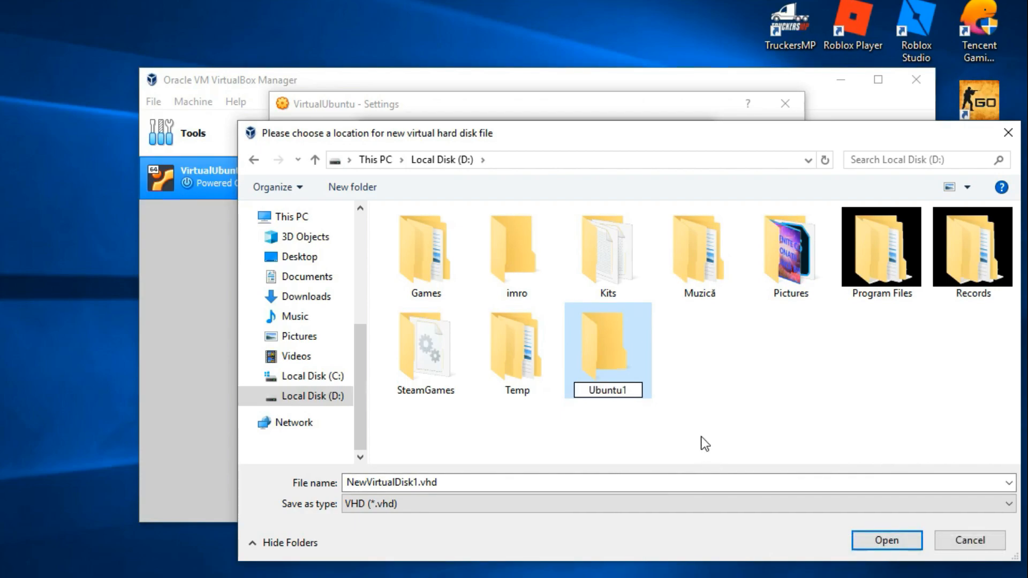
pyautogui.write('8')
pyautogui.press('Return')
pyautogui.press('Return')
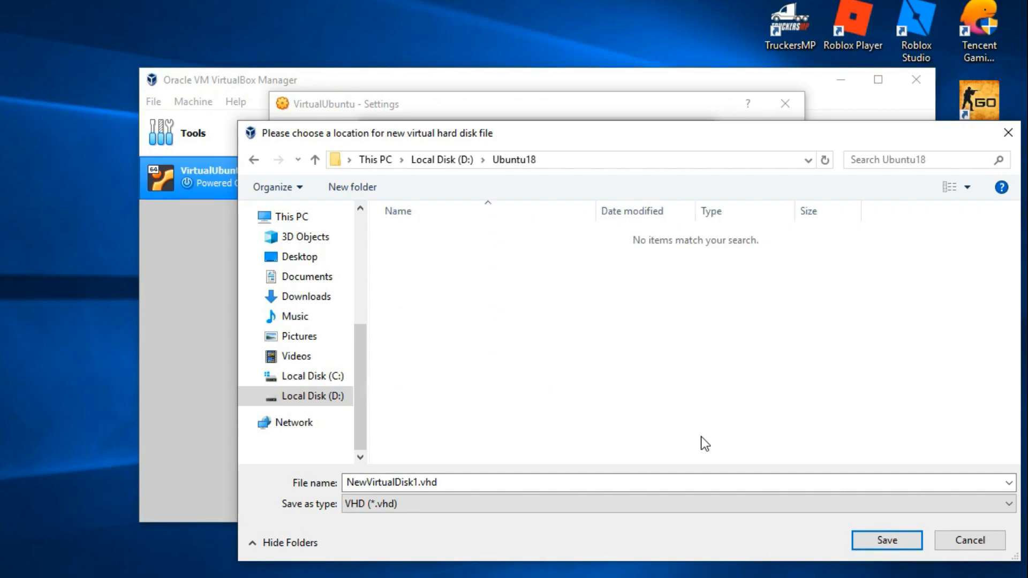
# Save the disk file as NewVirtualDisk.vhd in the Ubuntu18 folder and create the disk with a size of 10.00 GB
pyautogui.doubleClick(430, 483)
pyautogui.click(420, 483)
pyautogui.press('BackSpace')
pyautogui.click(886, 540)
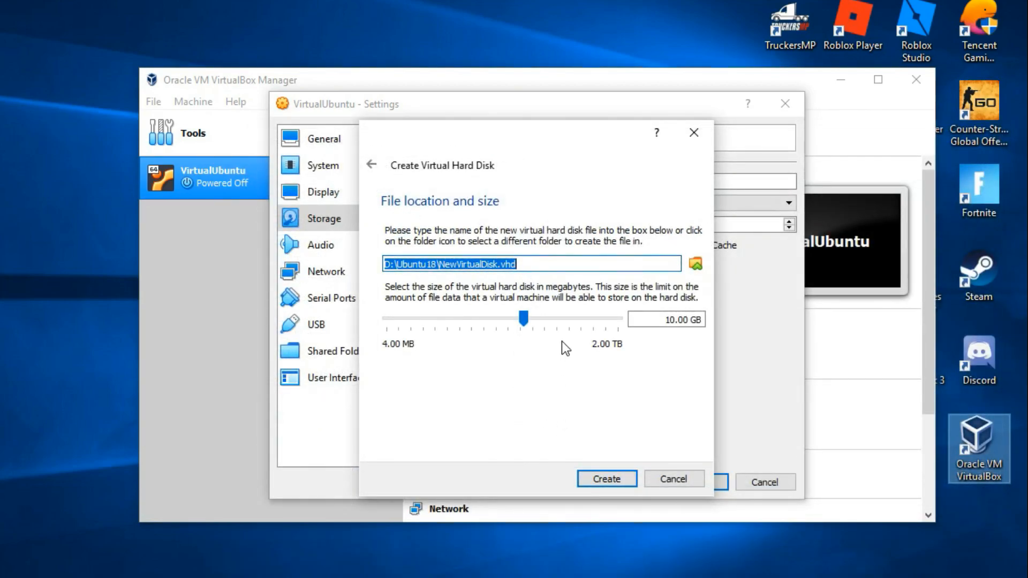
pyautogui.click(624, 484)
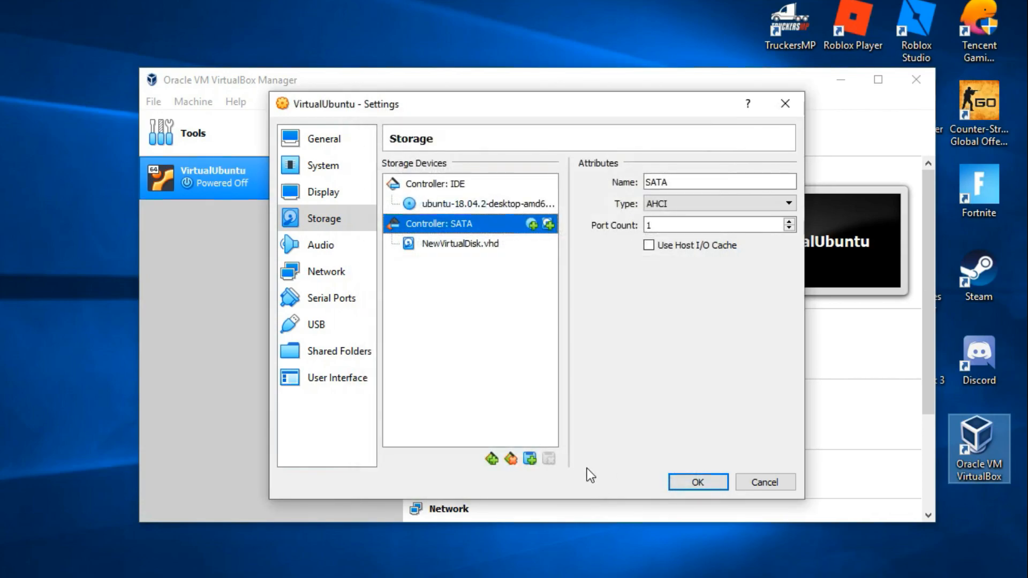
# Review the attributes of the Ubuntu ISO, the SATA controller and NewVirtualDisk.vhd in the storage settings
pyautogui.click(441, 246)
pyautogui.click(449, 230)
pyautogui.click(451, 238)
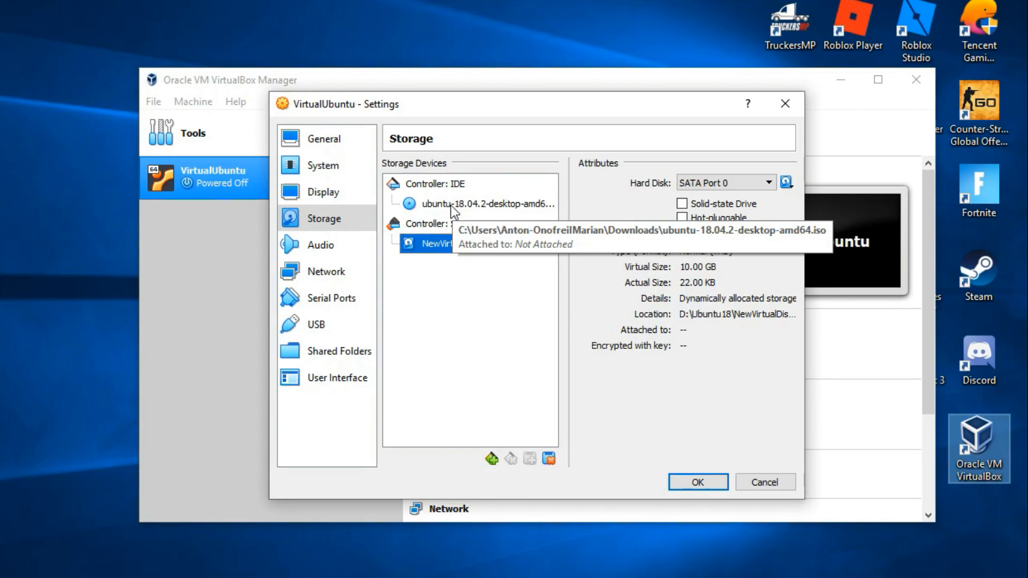
pyautogui.click(463, 203)
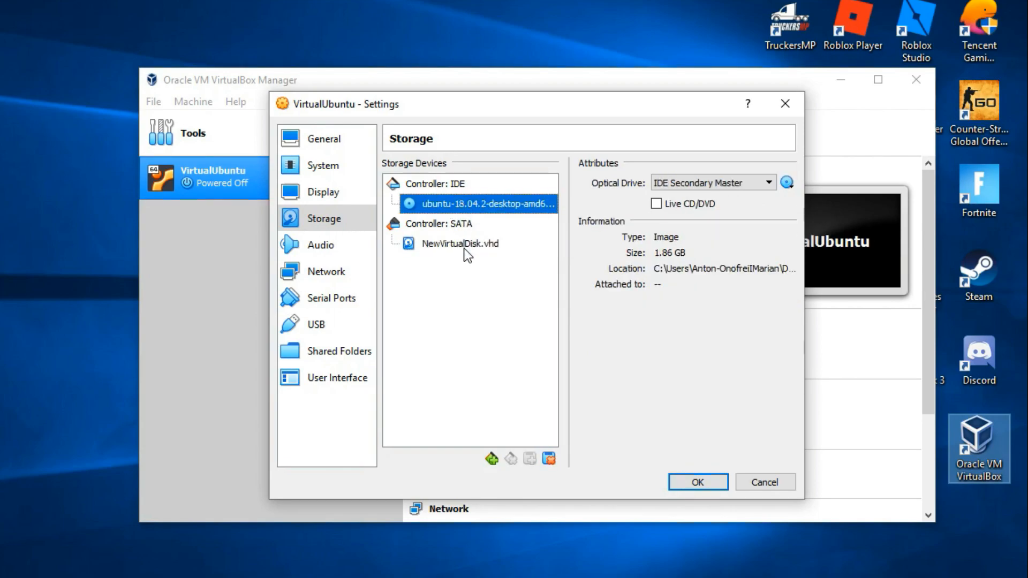
pyautogui.click(464, 248)
pyautogui.click(472, 204)
pyautogui.click(473, 225)
pyautogui.click(470, 244)
# Rename the virtual machine as VirtualUbuntu18 and look through its advanced, description and disk encryption settings
pyautogui.click(303, 139)
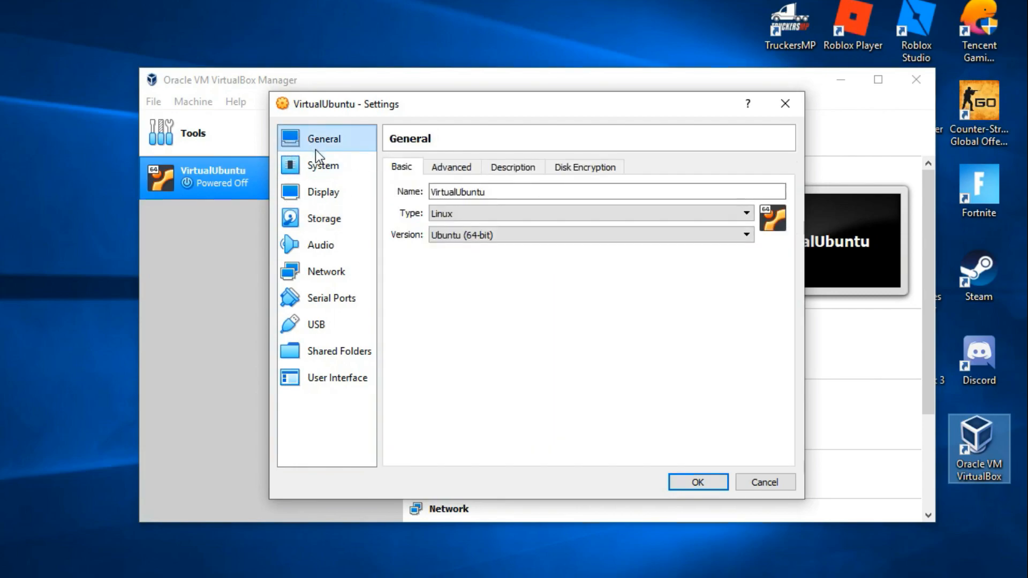
pyautogui.click(500, 192)
pyautogui.write('18')
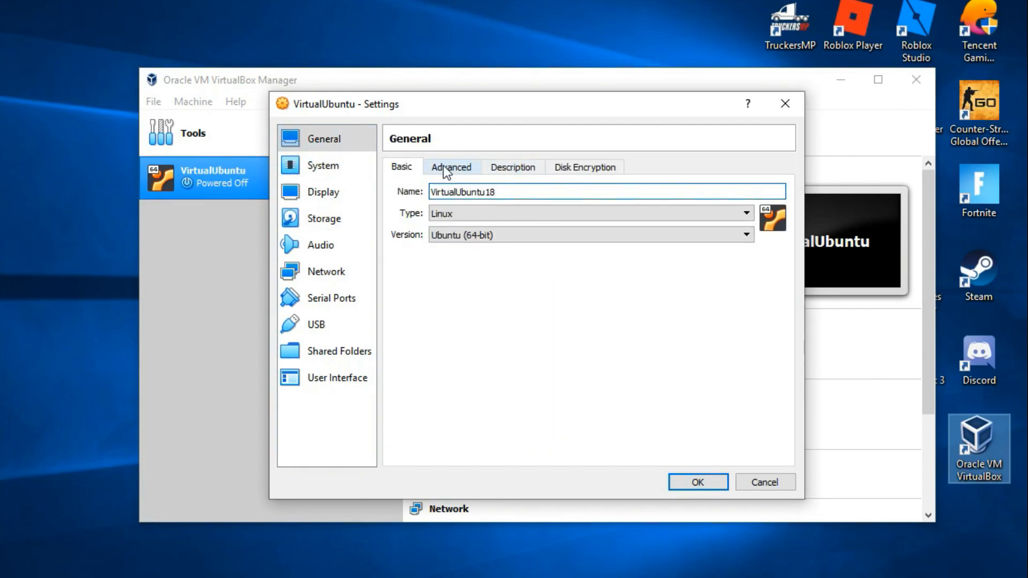
pyautogui.click(451, 166)
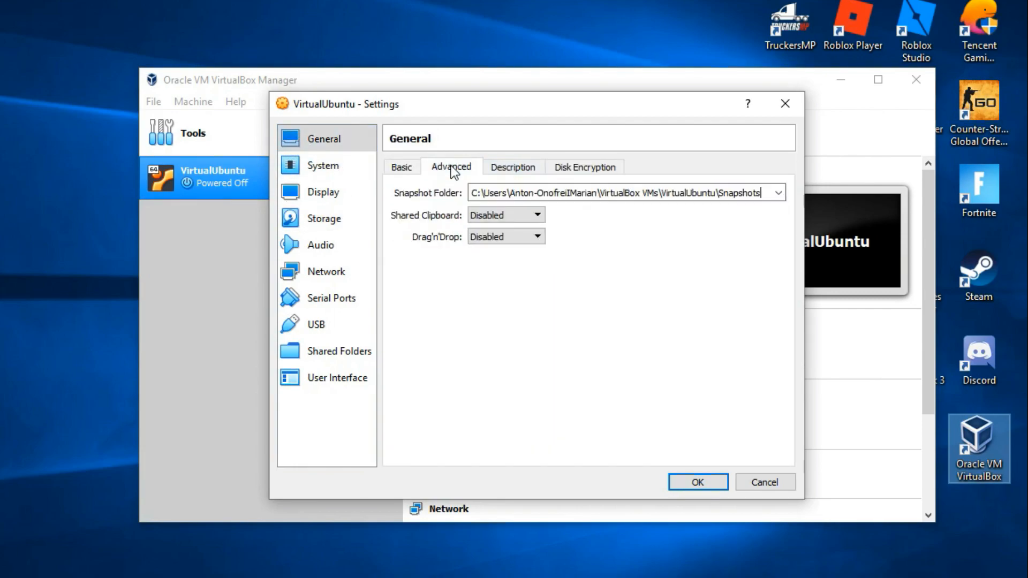
pyautogui.click(511, 167)
pyautogui.click(582, 167)
# Set the virtual machine's number of processors to 6 in the system settings
pyautogui.click(337, 182)
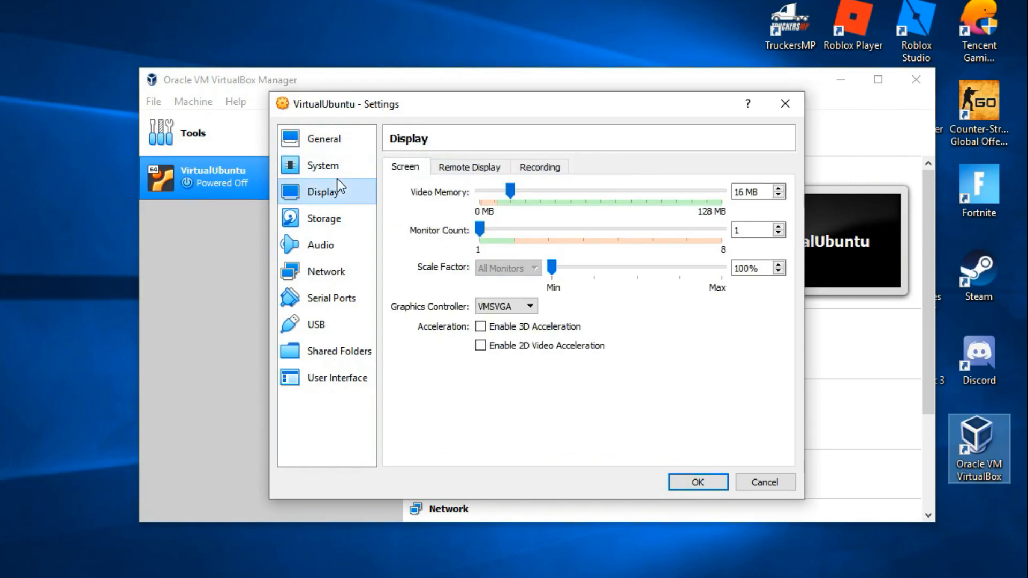
pyautogui.click(336, 176)
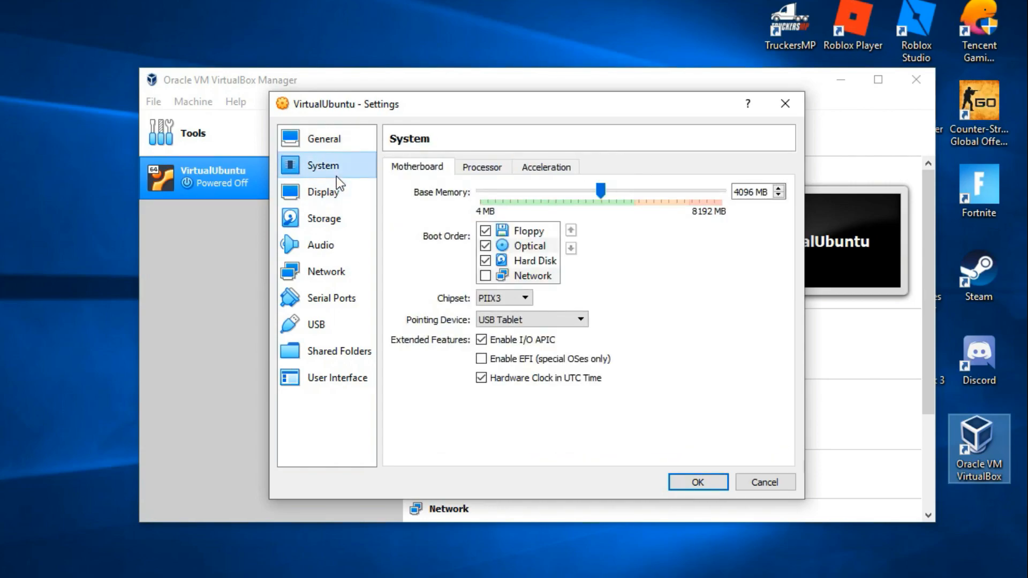
pyautogui.click(488, 167)
pyautogui.moveTo(490, 193); pyautogui.dragTo(596, 198)
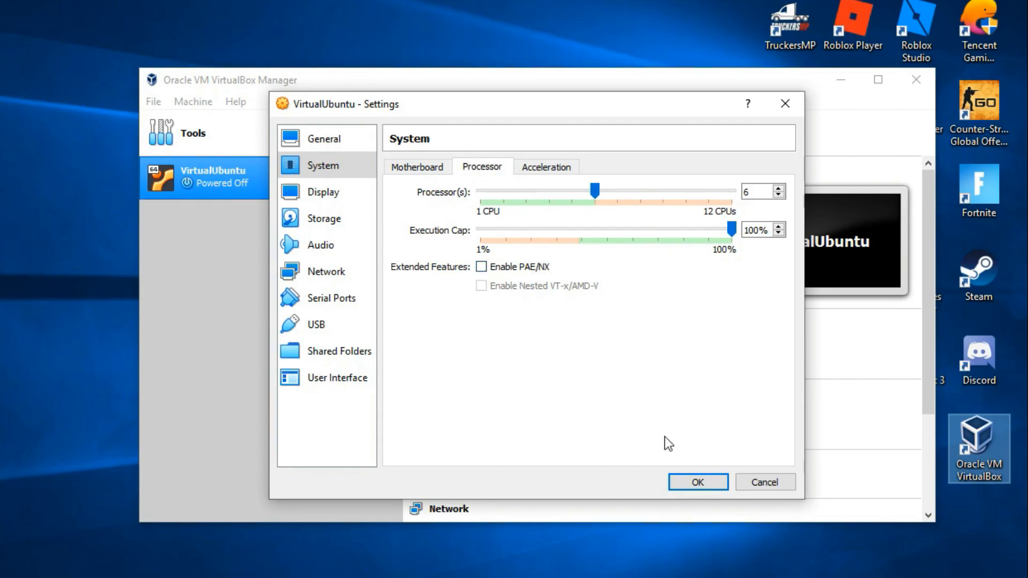
# Review the acceleration, motherboard, display, storage, audio, network, serial port, USB, shared folder and user interface settings
pyautogui.click(557, 163)
pyautogui.click(490, 169)
pyautogui.click(420, 167)
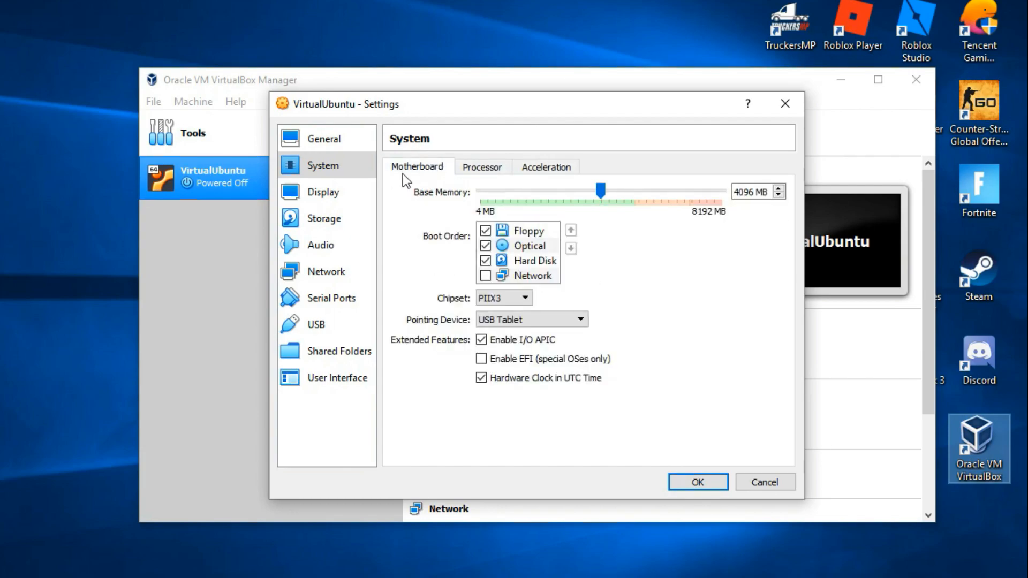
pyautogui.click(330, 194)
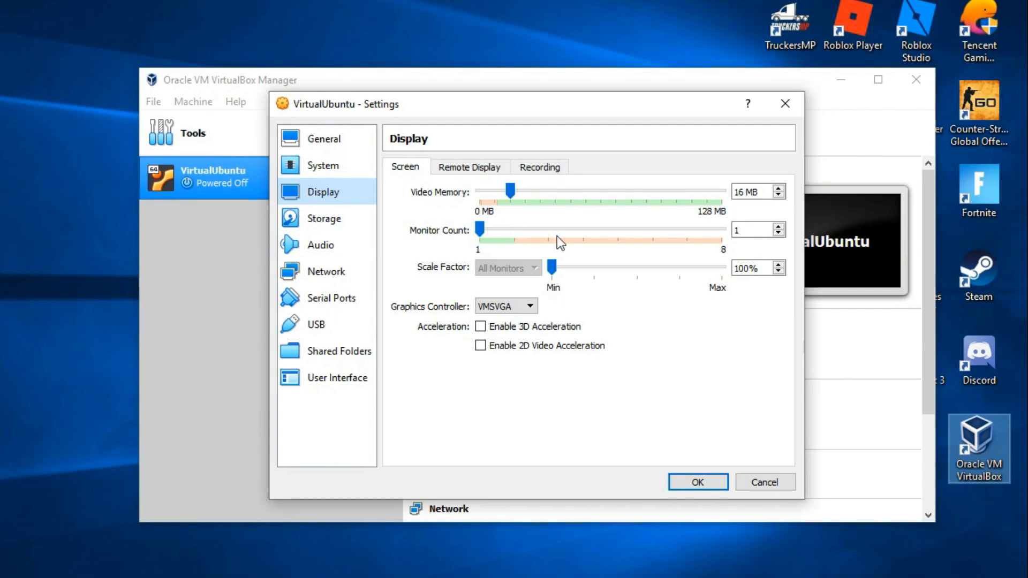
pyautogui.click(469, 168)
pyautogui.click(538, 167)
pyautogui.click(405, 167)
pyautogui.click(324, 222)
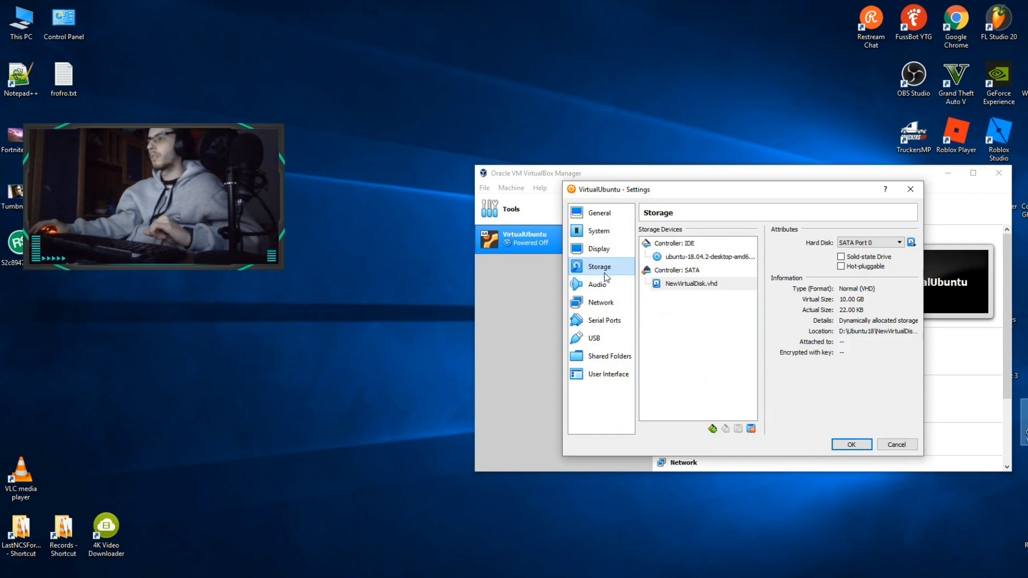
pyautogui.click(597, 284)
pyautogui.click(607, 304)
pyautogui.click(611, 320)
pyautogui.click(612, 338)
pyautogui.click(615, 357)
pyautogui.click(610, 374)
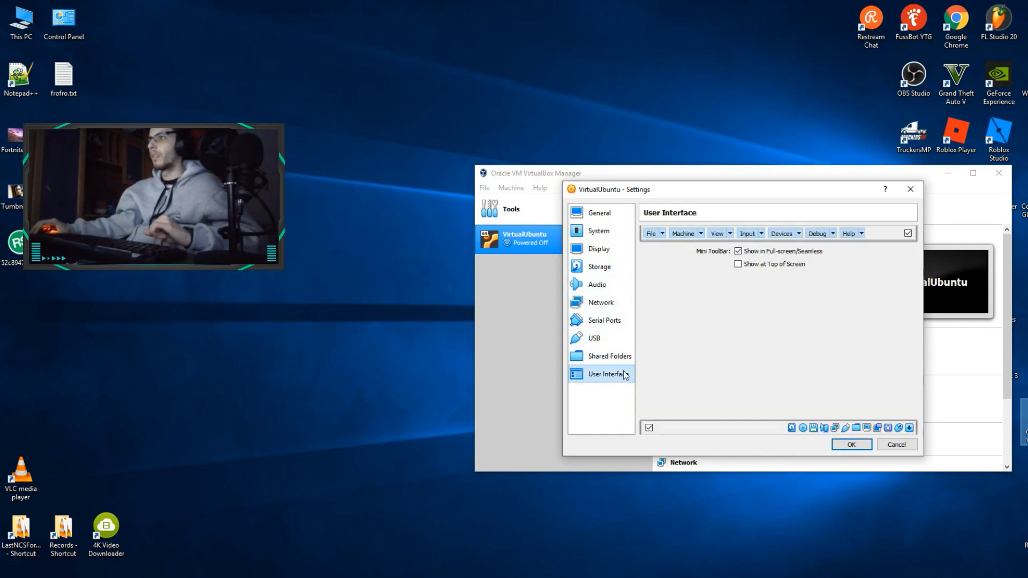
# Save the virtual machine settings and start VirtualUbuntu18
pyautogui.click(851, 445)
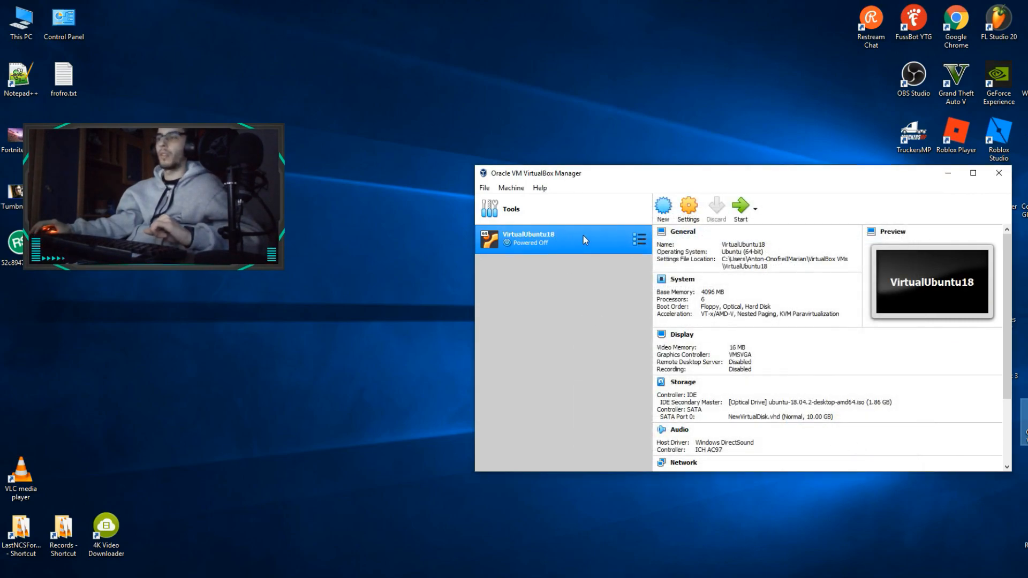
pyautogui.click(740, 207)
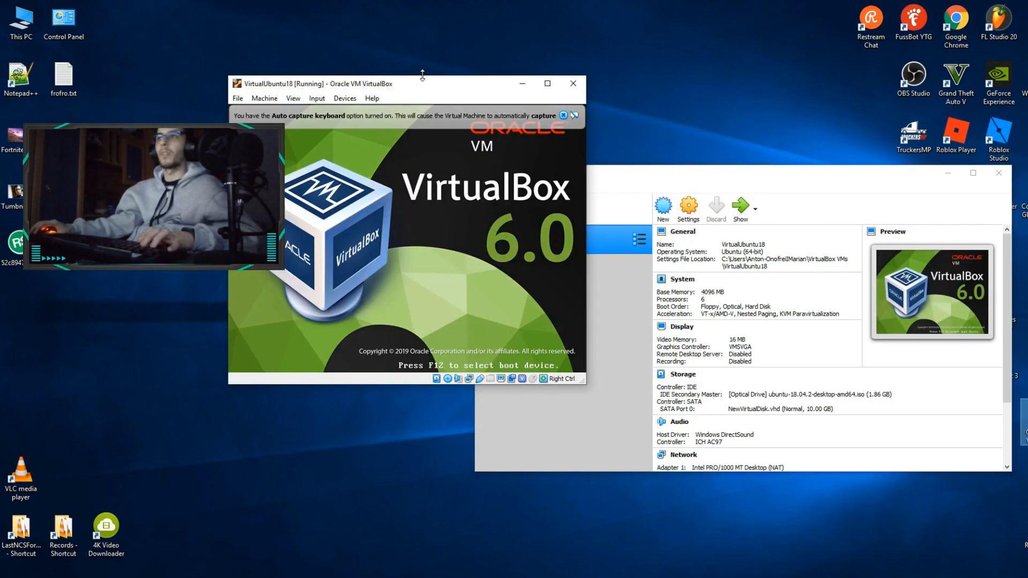
pyautogui.moveTo(421, 89); pyautogui.dragTo(498, 27)
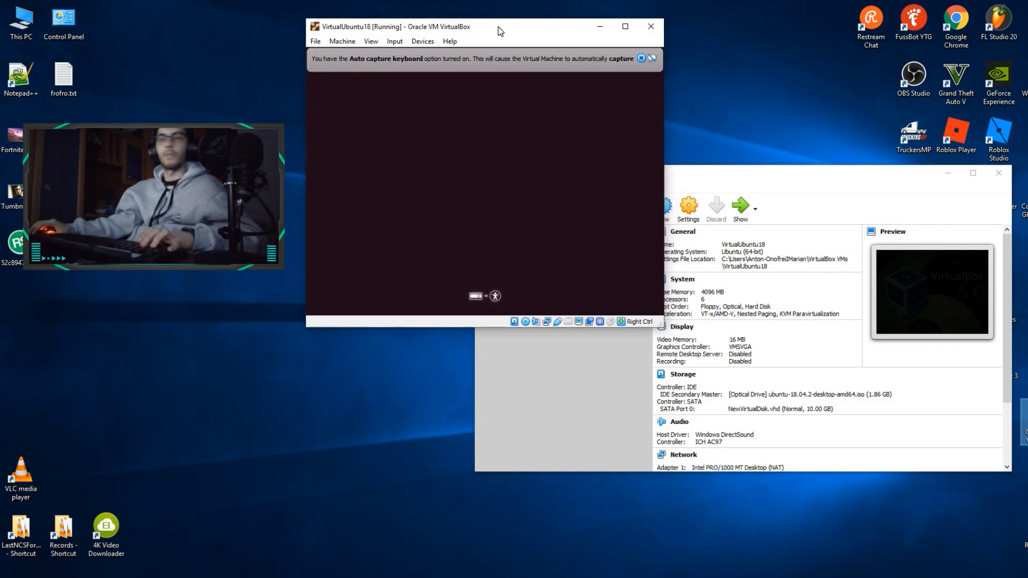
# Enlarge and reposition the VirtualUbuntu18 window and dismiss the keyboard capture and mouse pointer integration notices
pyautogui.moveTo(663, 326); pyautogui.dragTo(685, 349)
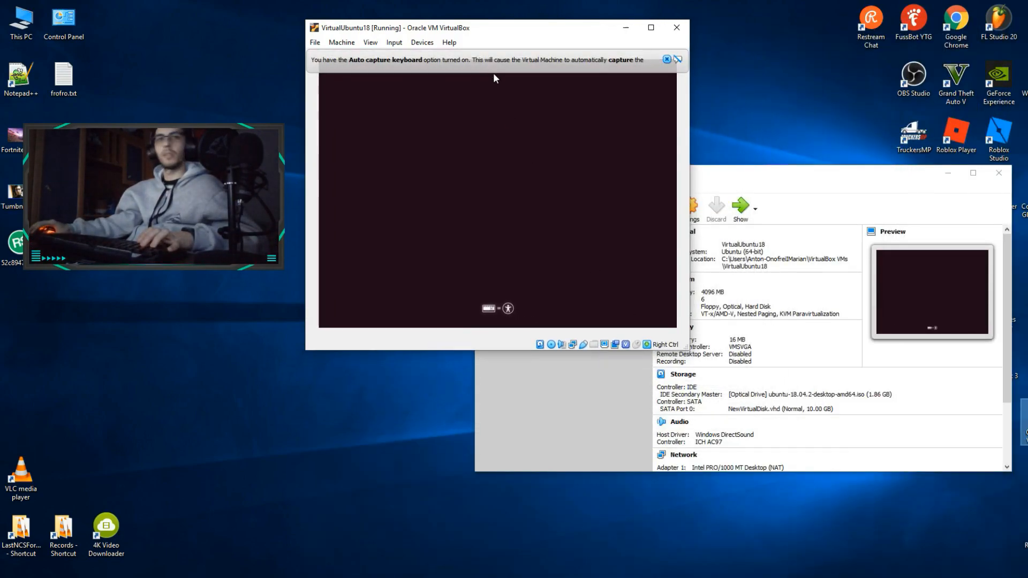
pyautogui.moveTo(499, 22); pyautogui.dragTo(616, 153)
pyautogui.moveTo(790, 414); pyautogui.dragTo(827, 465)
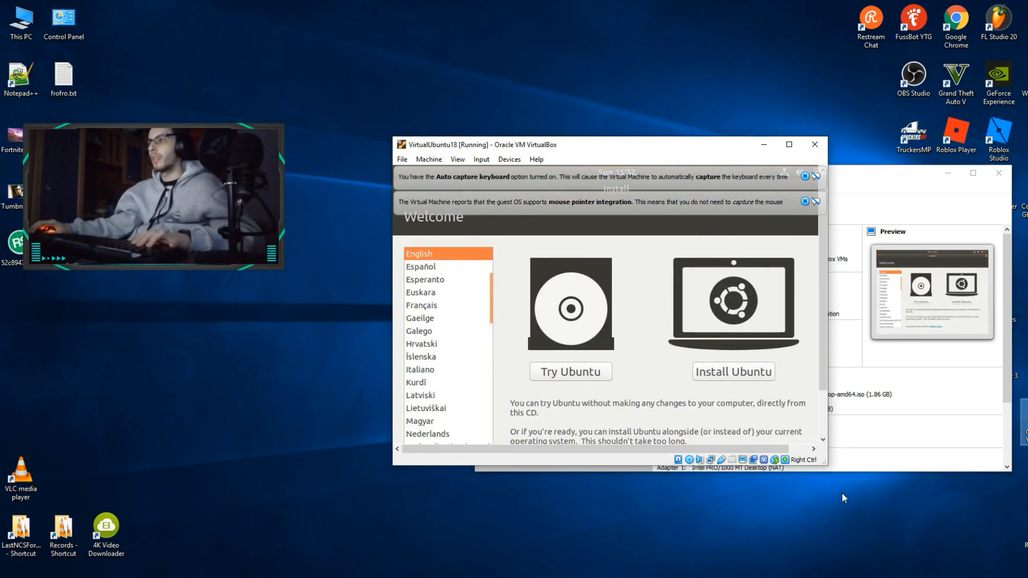
pyautogui.moveTo(827, 464); pyautogui.dragTo(998, 577)
pyautogui.moveTo(678, 142); pyautogui.dragTo(606, 58)
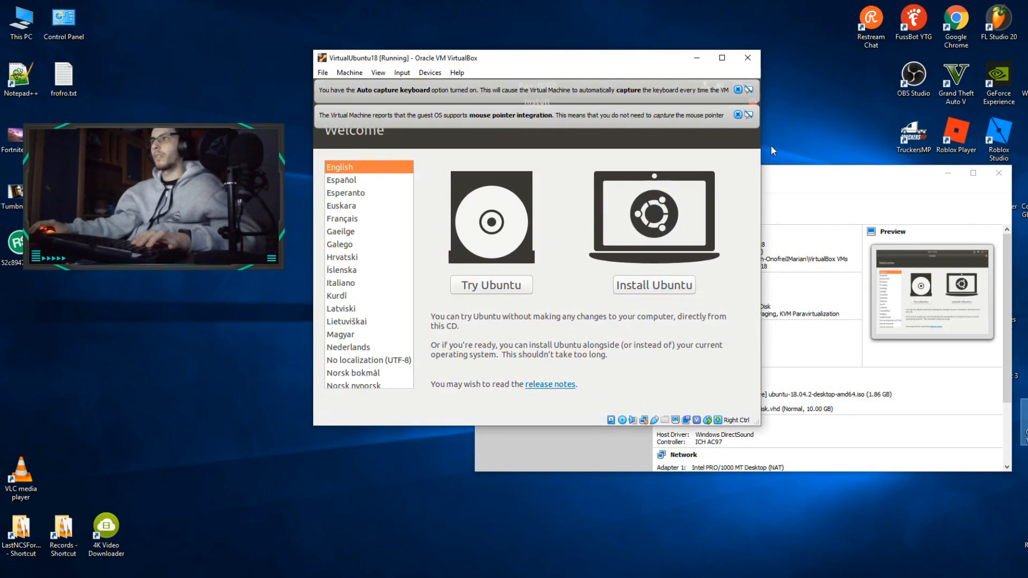
pyautogui.click(738, 115)
pyautogui.click(738, 90)
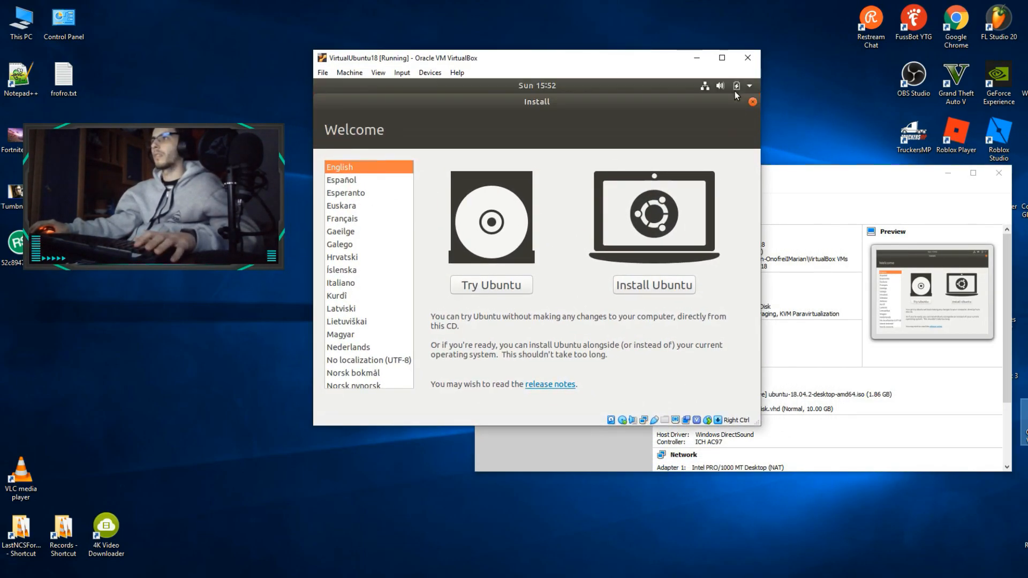
pyautogui.moveTo(513, 62); pyautogui.dragTo(552, 106)
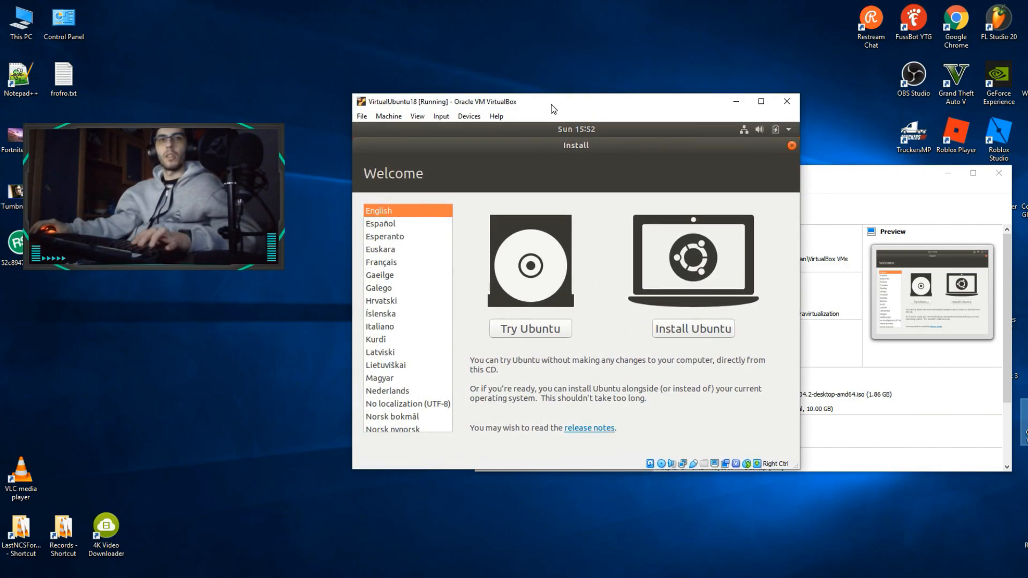
# Start the Ubuntu installation and accept the English (US) keyboard layout
pyautogui.click(695, 332)
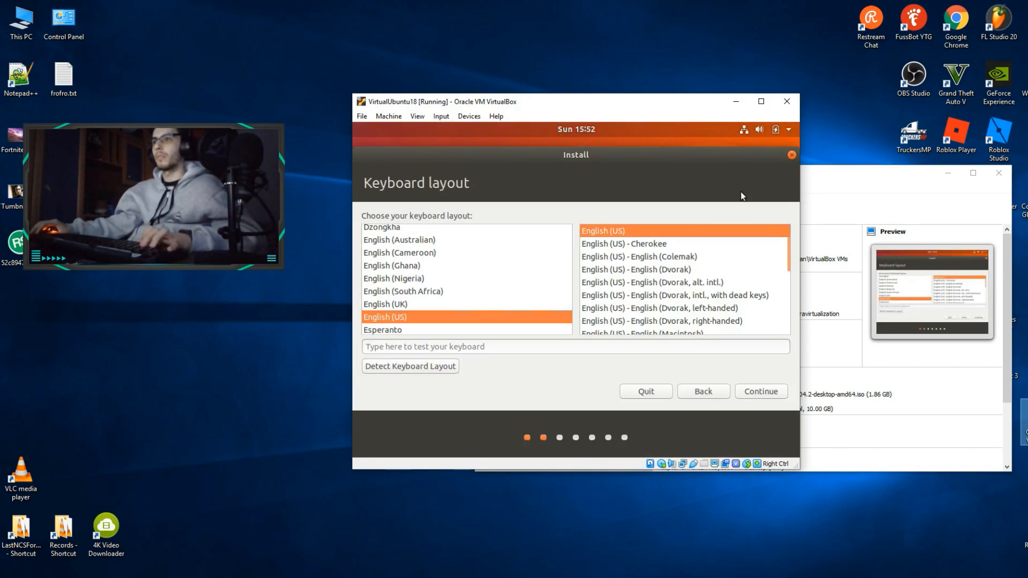
pyautogui.click(568, 349)
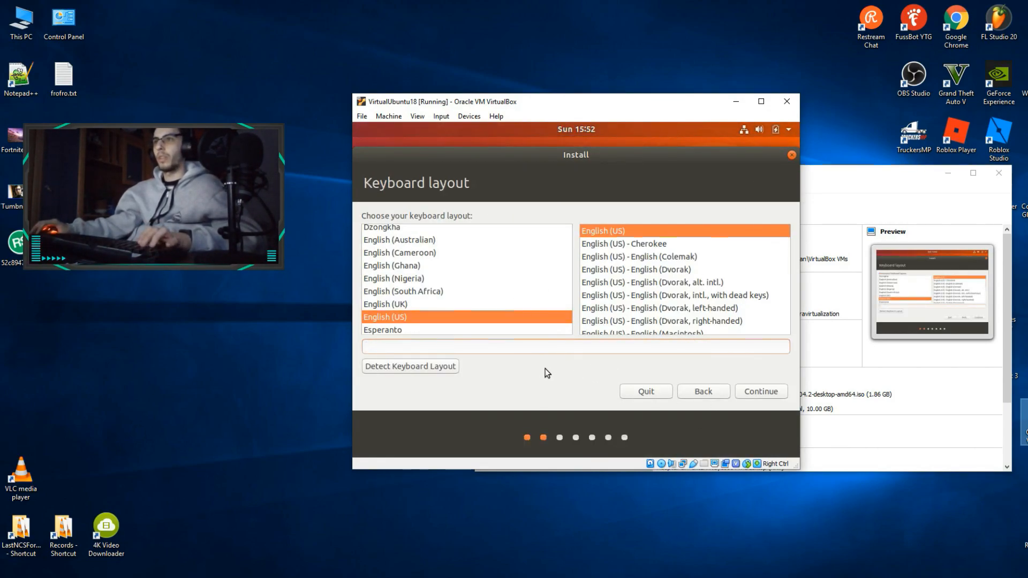
pyautogui.click(775, 396)
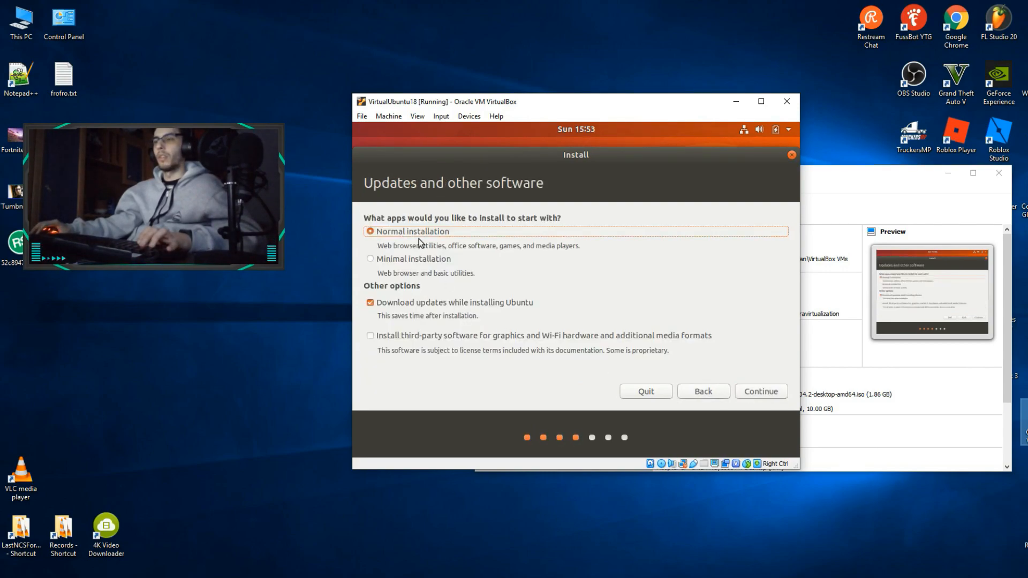
# Proceed with the normal installation, choose to erase the disk and install Ubuntu, and approve writing the changes to disk
pyautogui.click(412, 303)
pyautogui.click(762, 395)
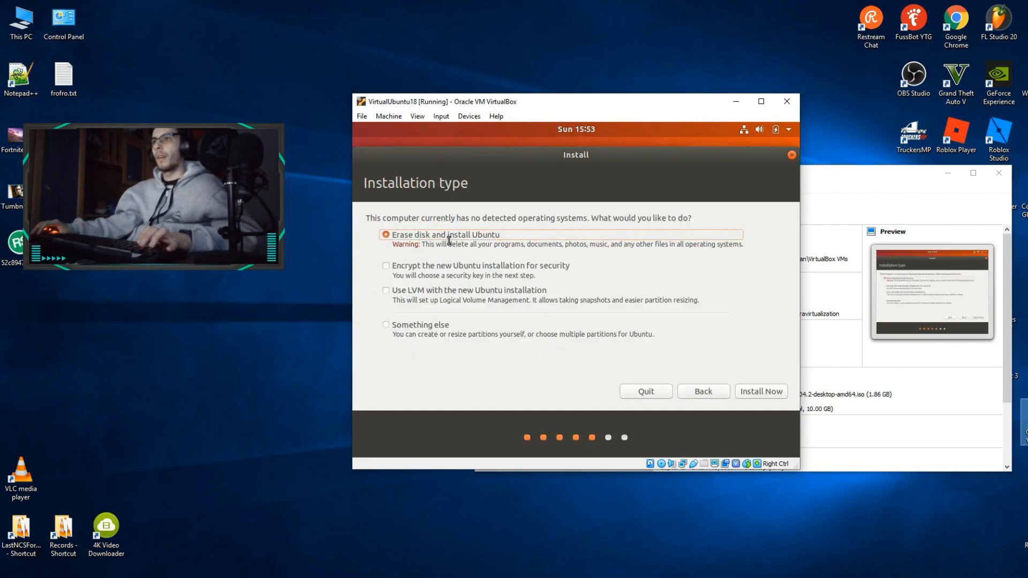
pyautogui.click(761, 393)
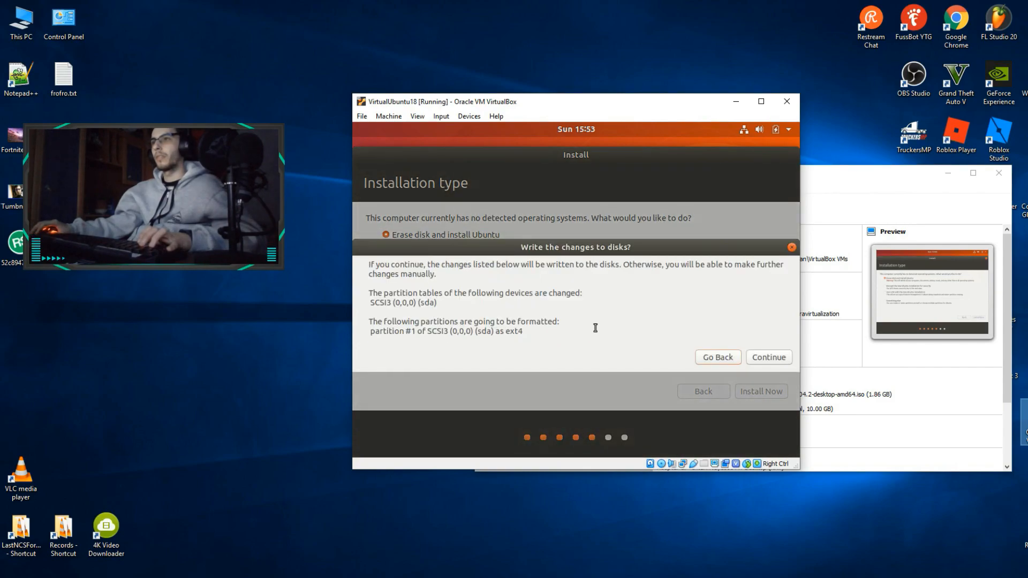
pyautogui.click(754, 362)
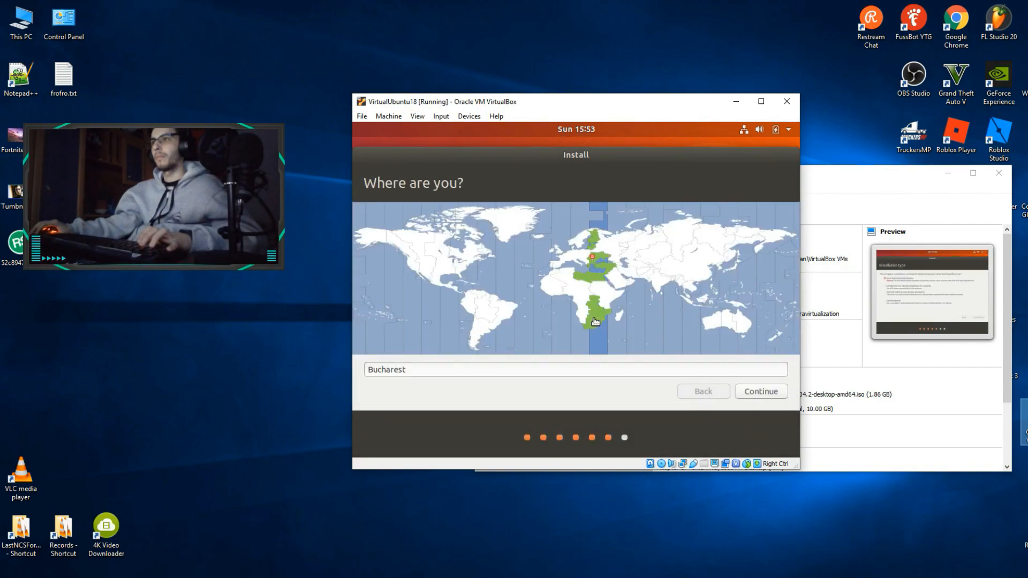
# Accept Bucharest as the location and create the user account with a name, username, password and password-required login
pyautogui.click(758, 392)
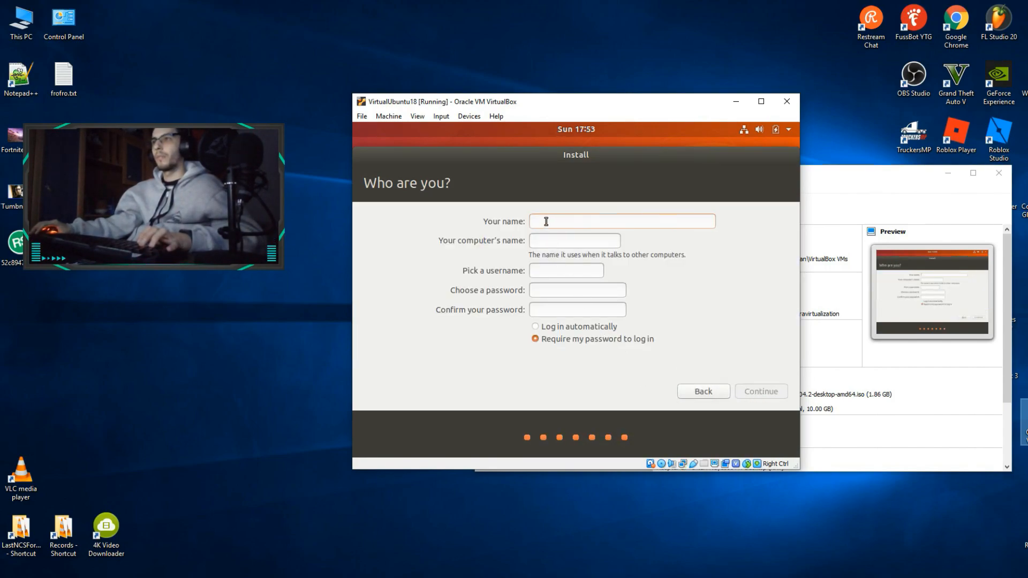
pyautogui.write('dr')
pyautogui.press('BackSpace')
pyautogui.press('BackSpace')
pyautogui.write('d')
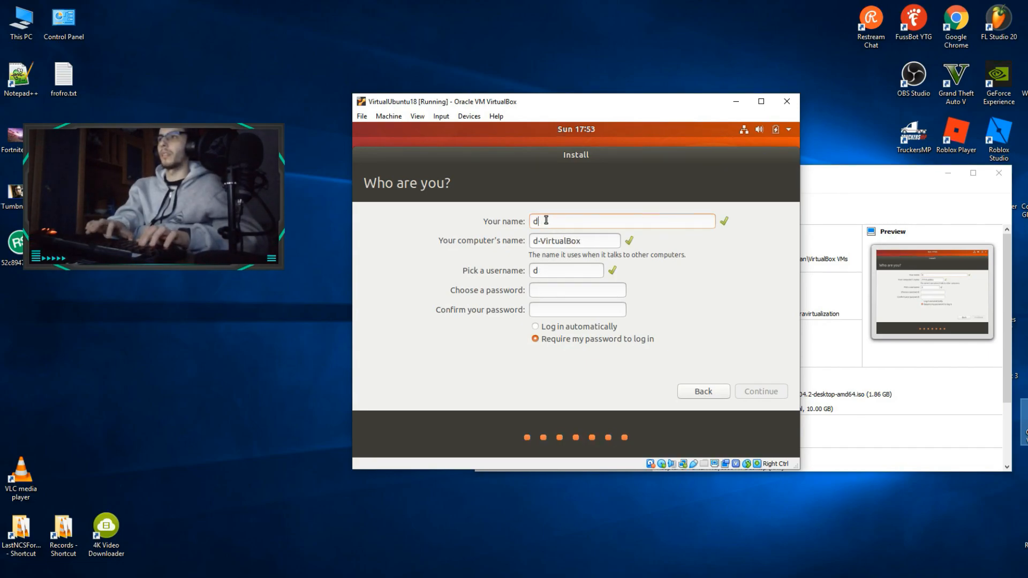
pyautogui.press('BackSpace')
pyautogui.write('dream code')
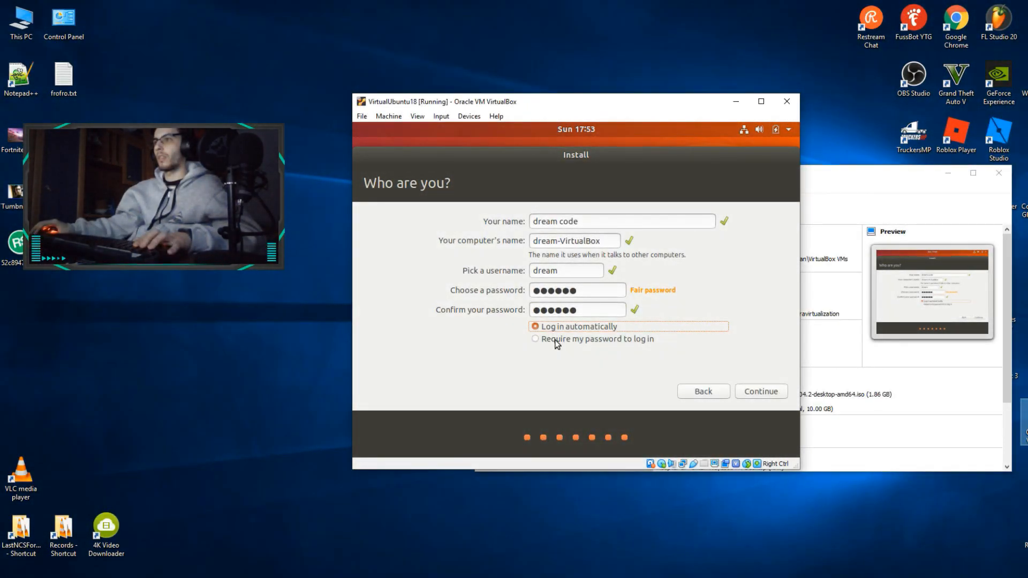
pyautogui.click(572, 339)
pyautogui.click(775, 392)
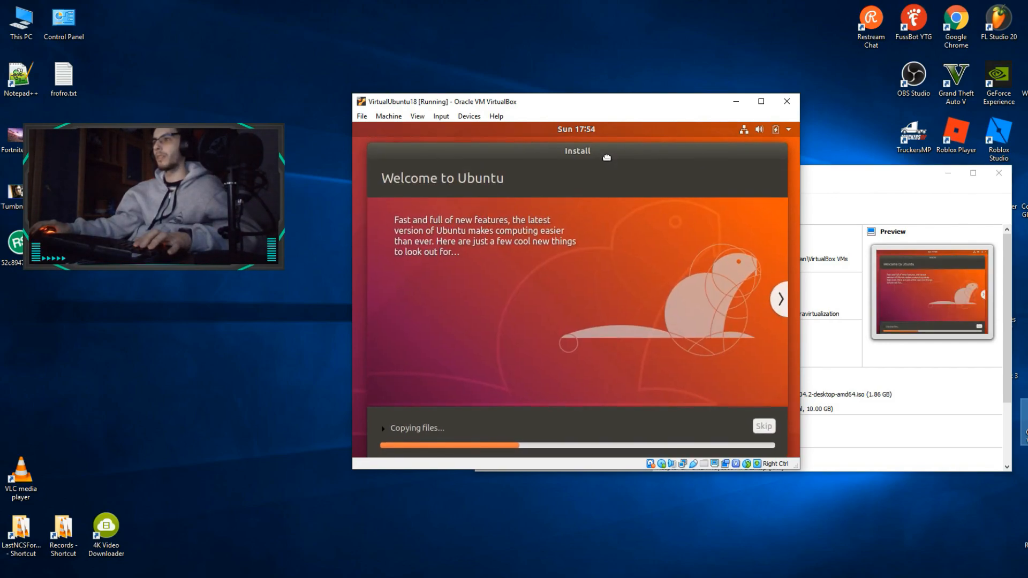
# Restart the virtual machine after the installation completes and continue past the installation medium removal prompt
pyautogui.moveTo(603, 111); pyautogui.dragTo(627, 111)
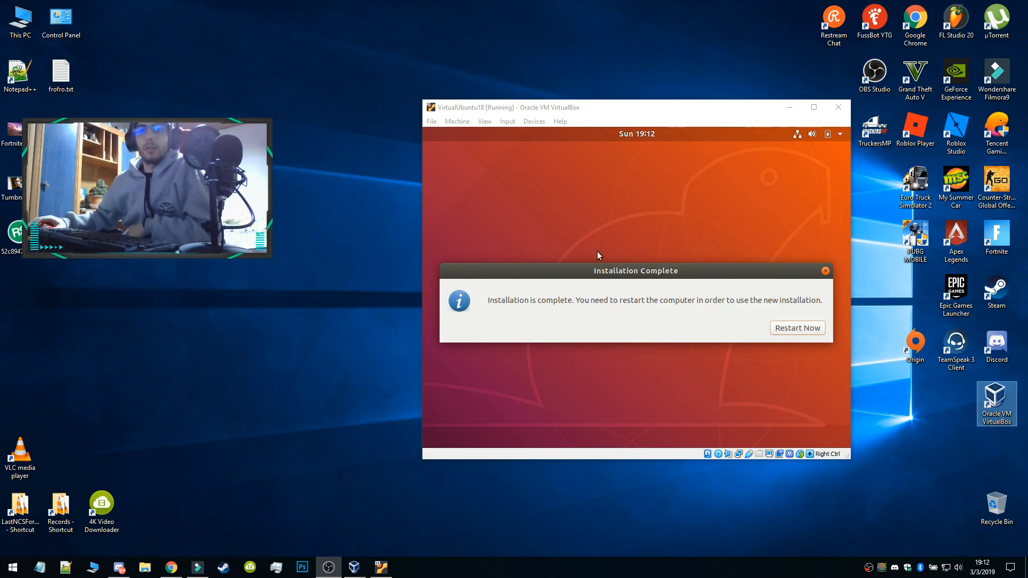
pyautogui.click(783, 328)
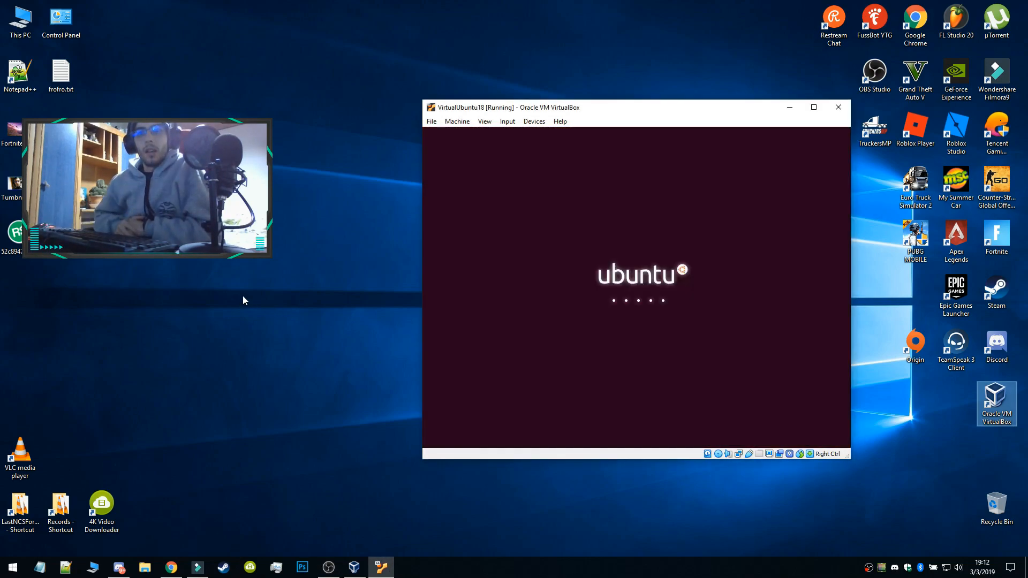
pyautogui.press('XF86AudioLowerVolume')
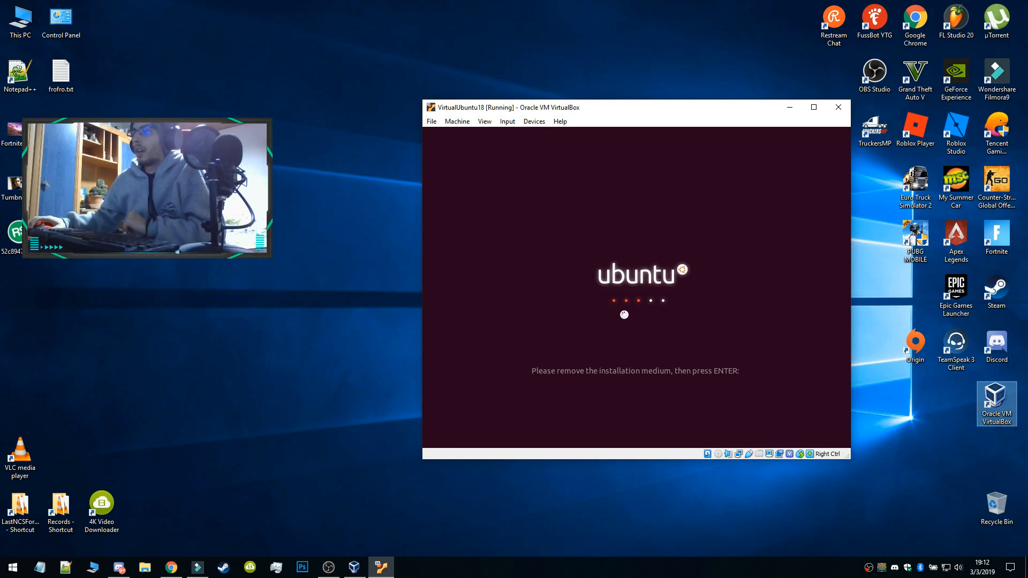
pyautogui.click(628, 310)
pyautogui.press('Return')
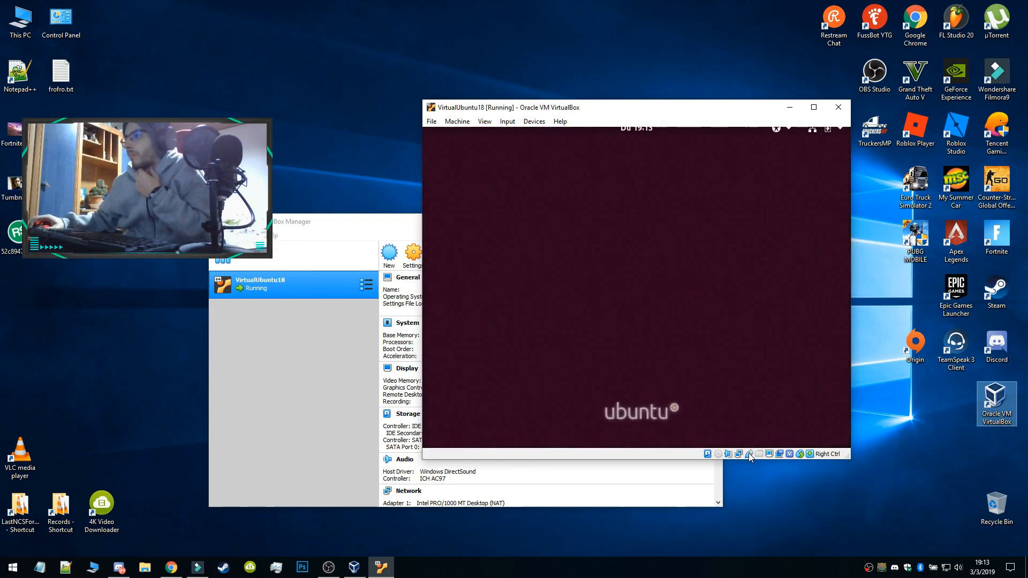
# Sign in to the Ubuntu account with the account password and dismiss the mouse pointer integration notice
pyautogui.moveTo(602, 111); pyautogui.dragTo(584, 111)
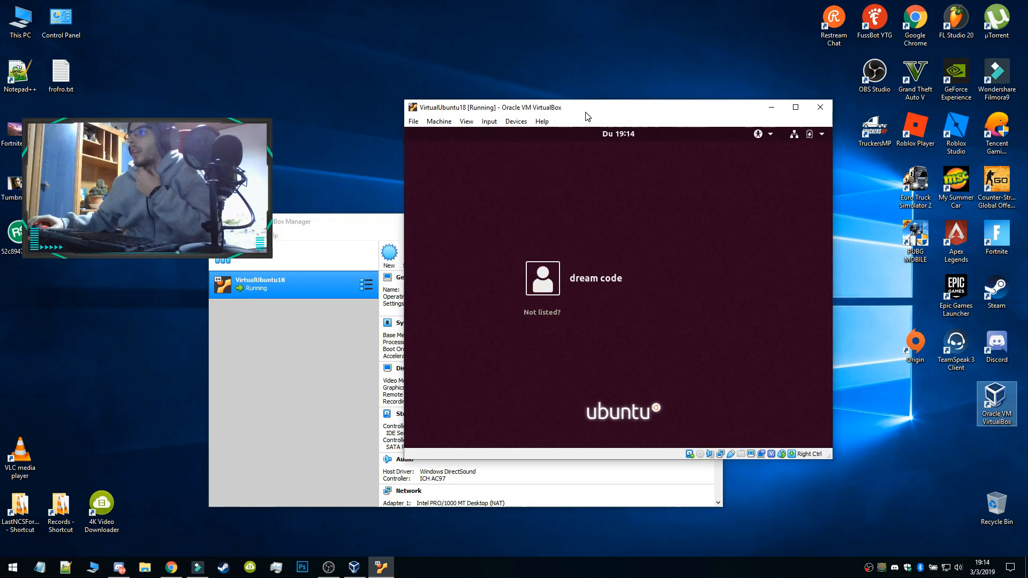
pyautogui.click(553, 287)
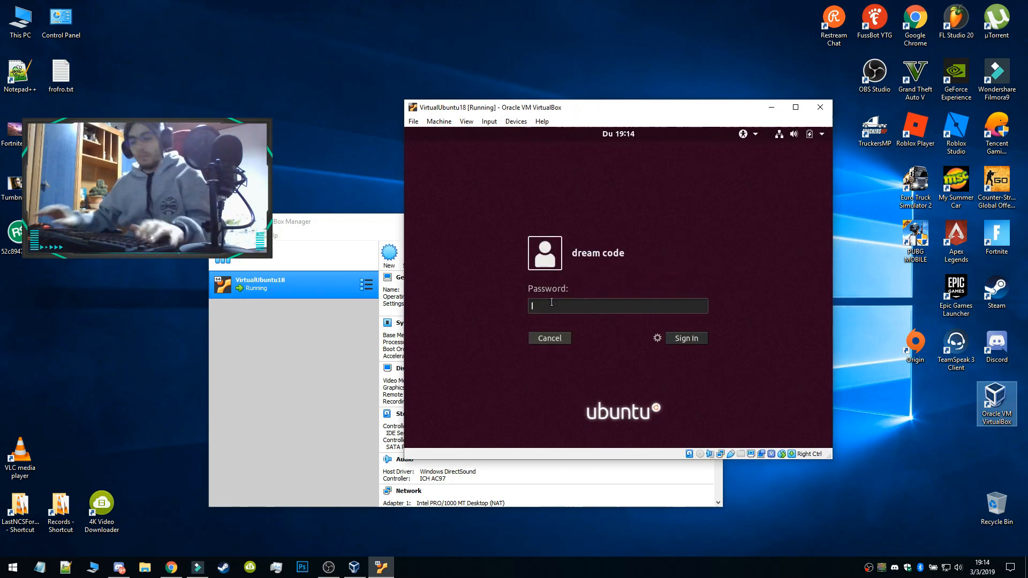
pyautogui.write('********')
pyautogui.press('Return')
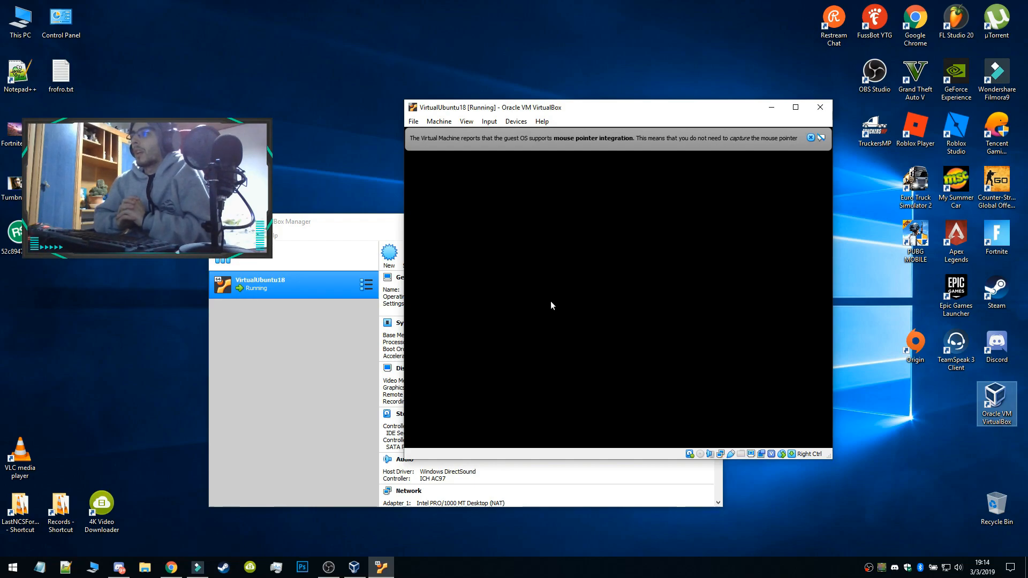
pyautogui.click(812, 140)
pyautogui.moveTo(618, 112); pyautogui.dragTo(606, 108)
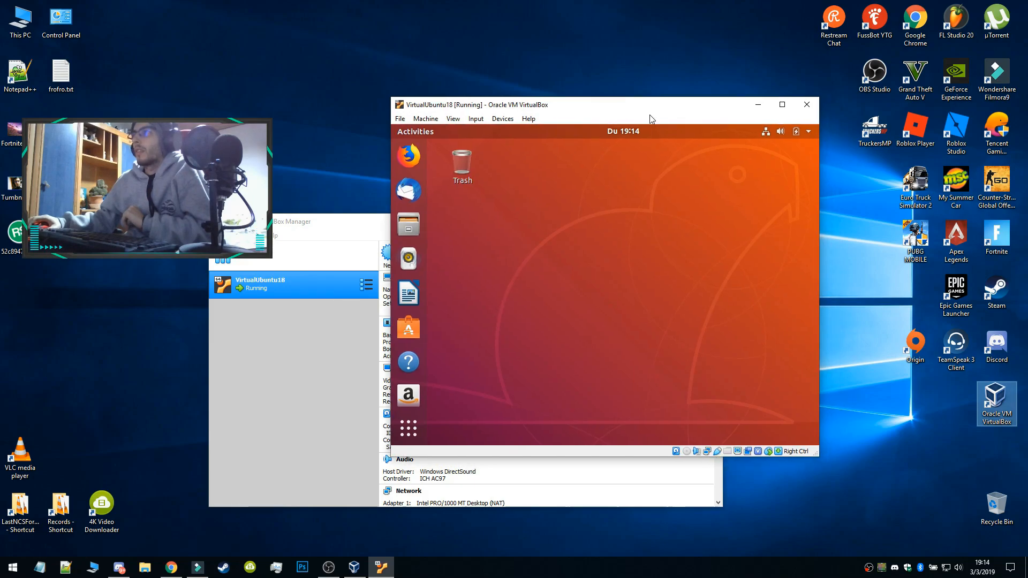
pyautogui.click(782, 106)
pyautogui.click(990, 5)
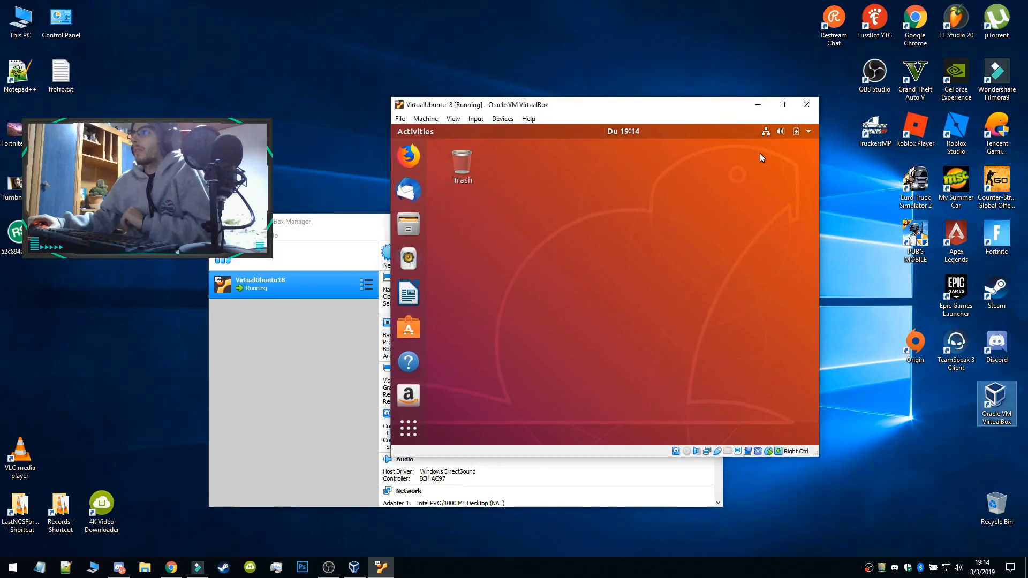
pyautogui.rightClick(514, 239)
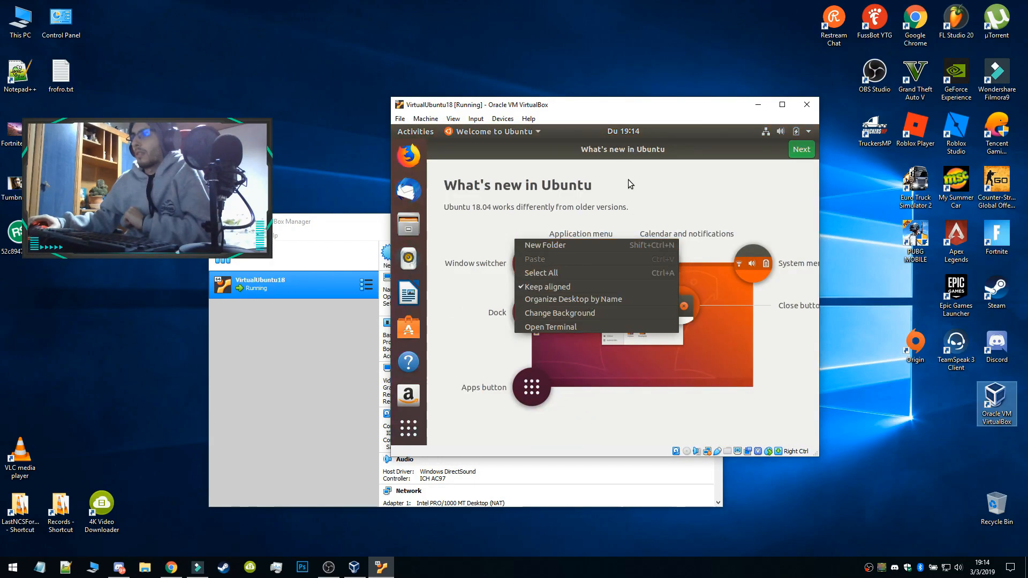
pyautogui.click(650, 146)
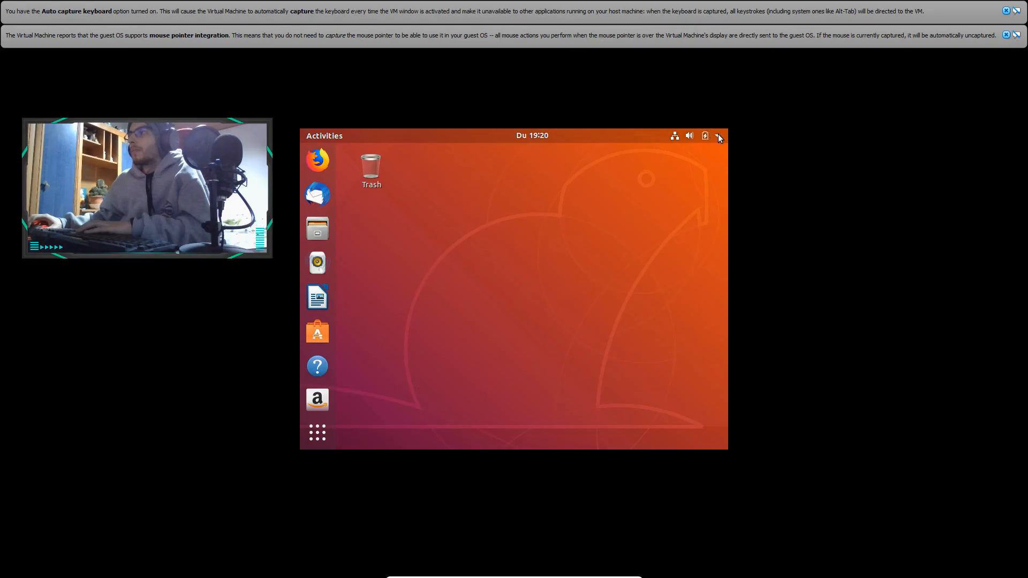
# Open the Displays page under Devices in the Ubuntu settings and restore and shift the window to expose its values
pyautogui.click(717, 136)
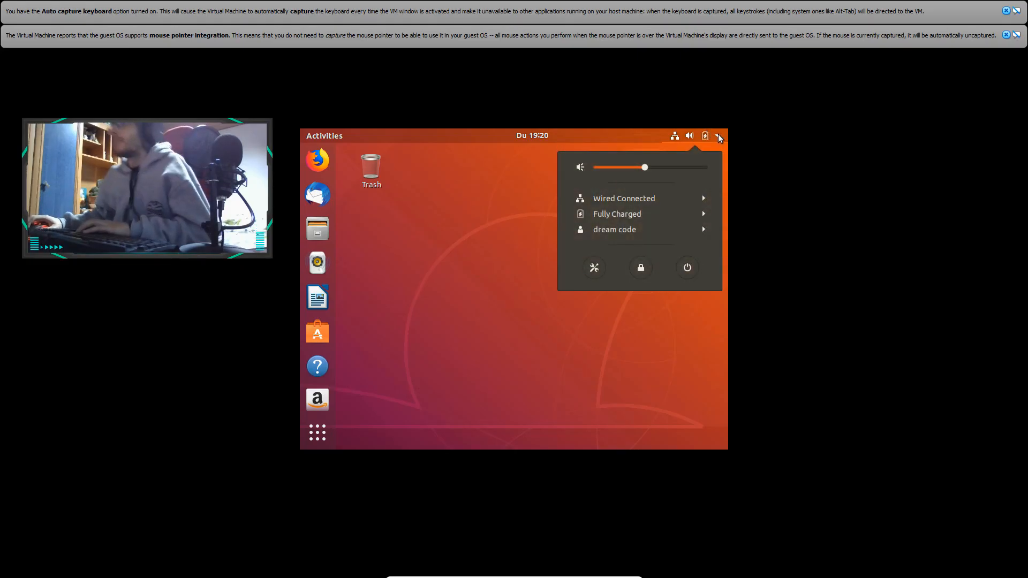
pyautogui.click(594, 267)
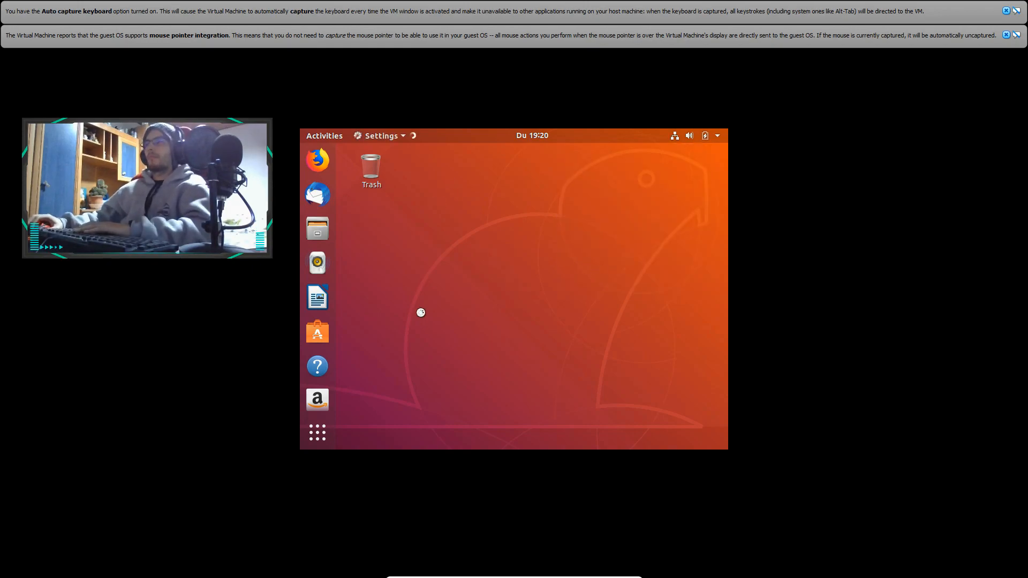
pyautogui.click(414, 228)
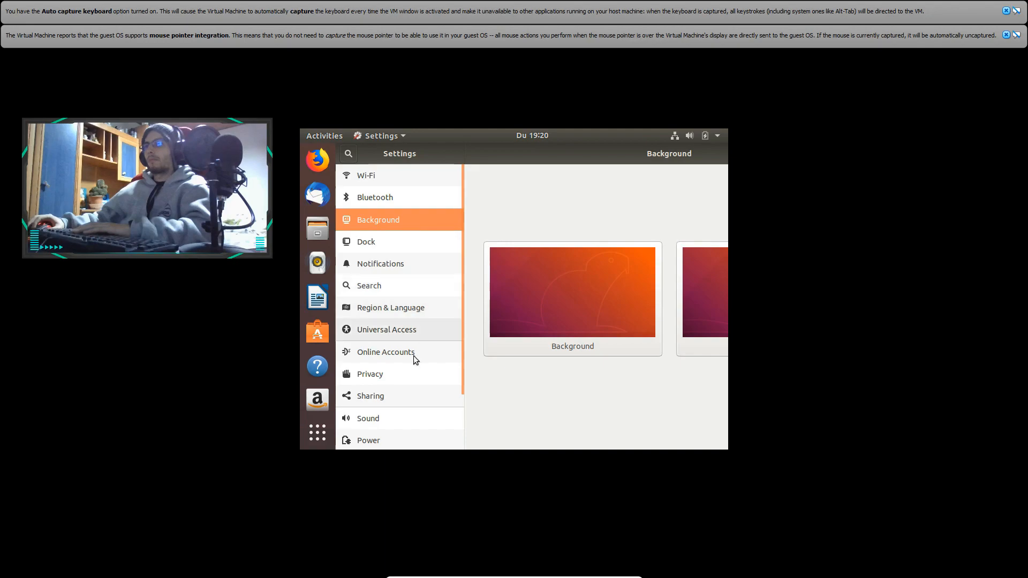
pyautogui.scroll(-3, 399, 332)
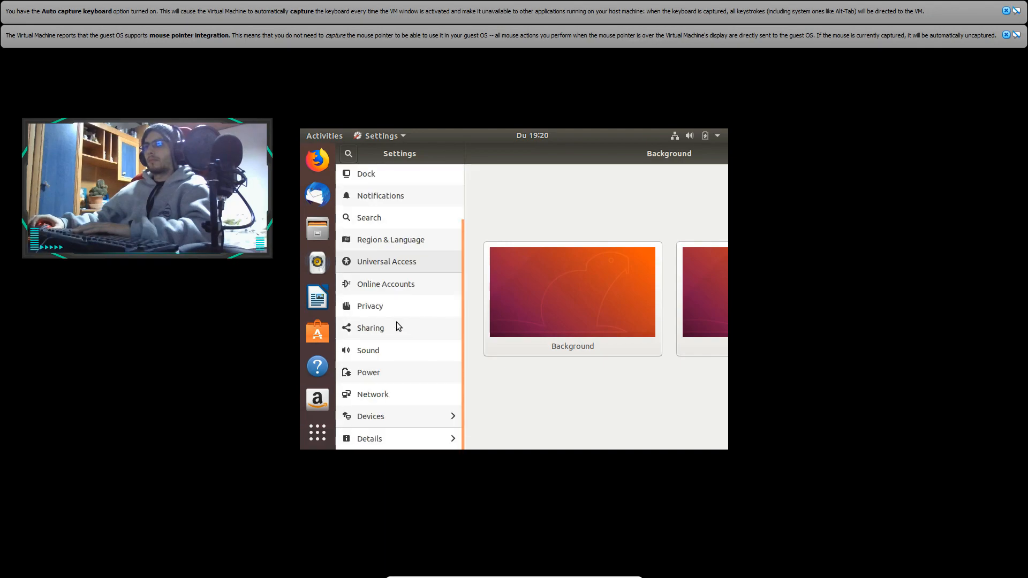
pyautogui.click(415, 419)
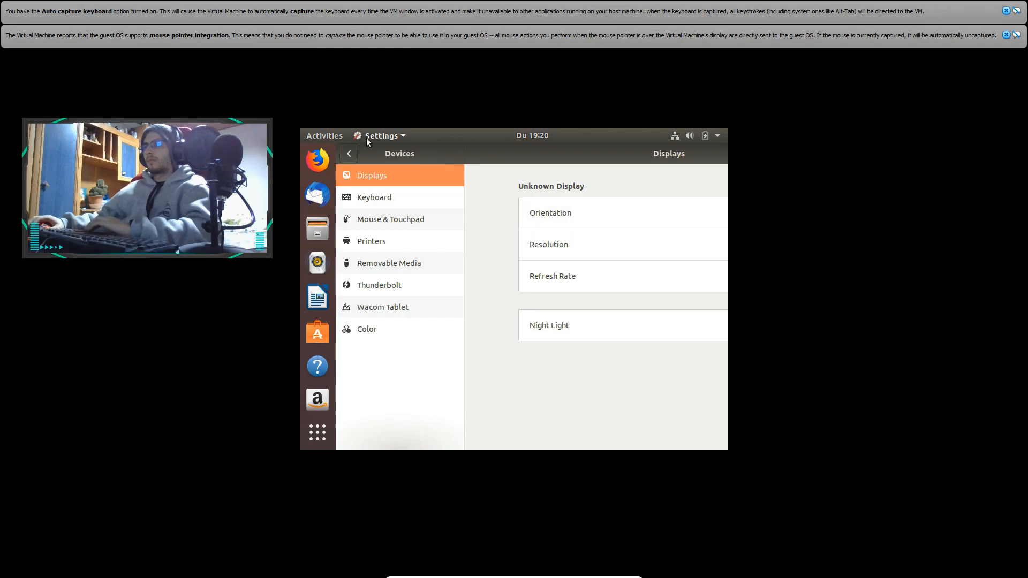
pyautogui.doubleClick(517, 155)
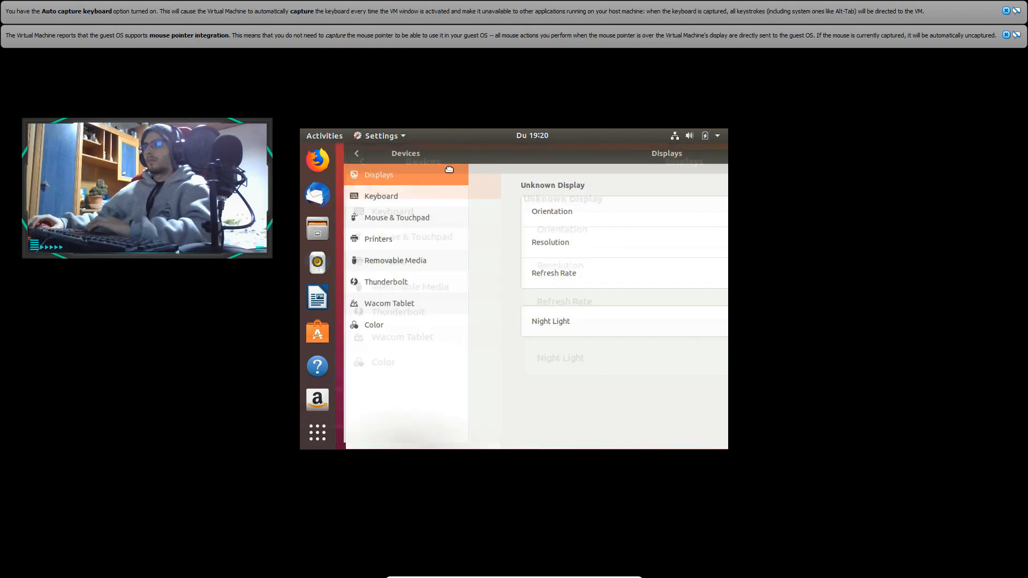
pyautogui.moveTo(594, 172); pyautogui.dragTo(504, 186)
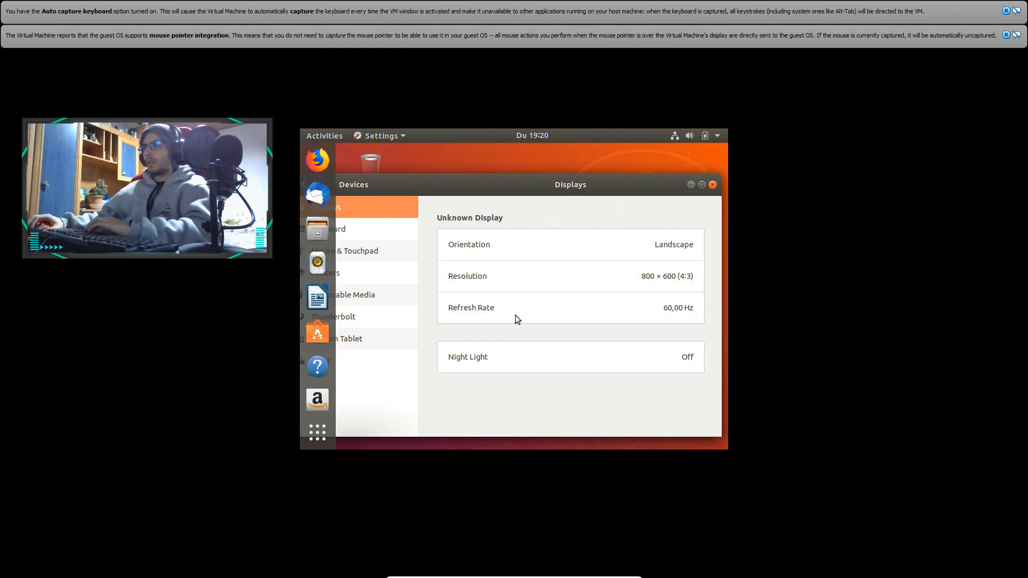
# Set the display resolution to 1920 × 1200 (16:10), apply and keep the change, and close the Displays settings
pyautogui.click(669, 276)
pyautogui.click(686, 255)
pyautogui.click(680, 275)
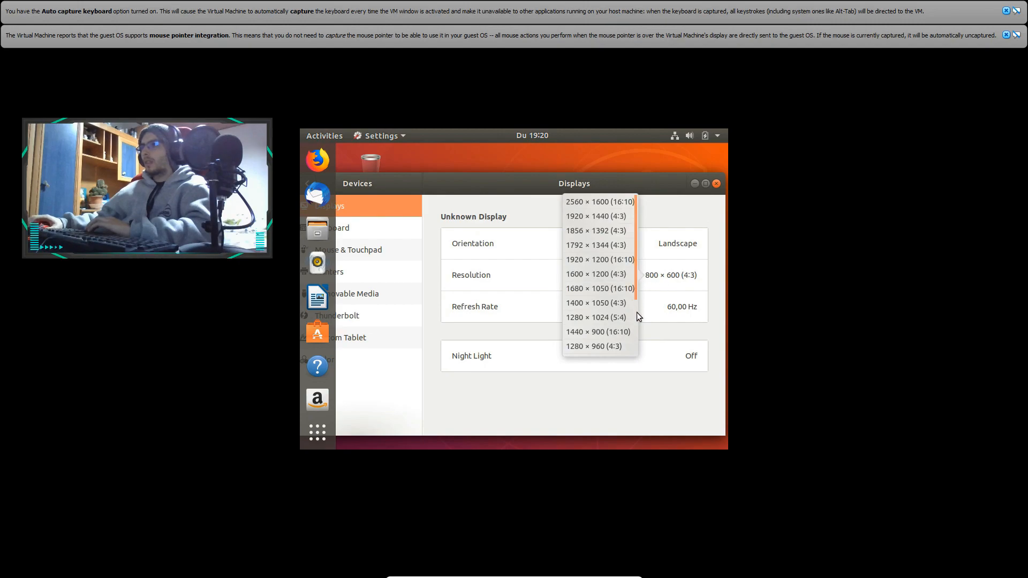
pyautogui.click(630, 262)
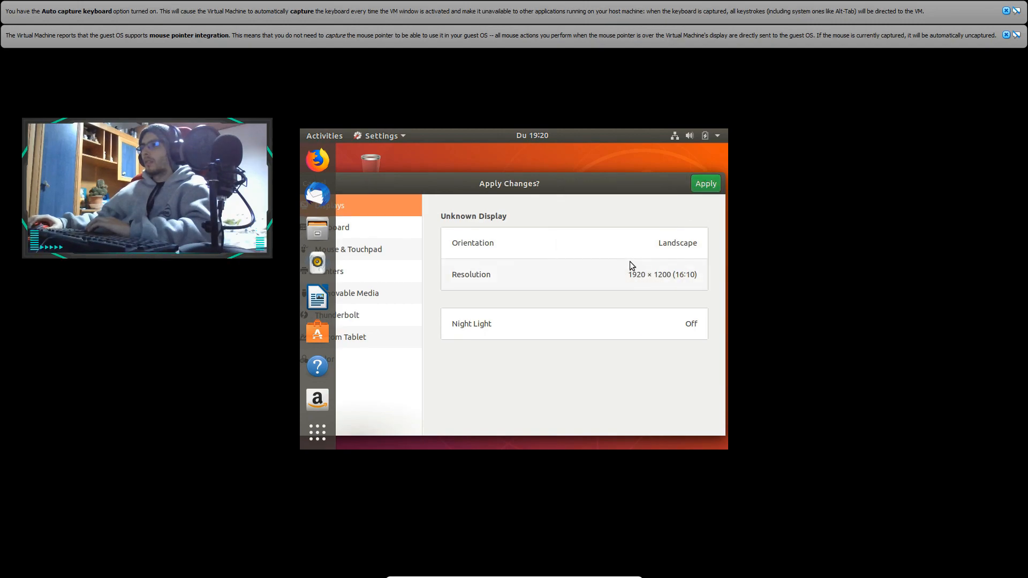
pyautogui.click(704, 183)
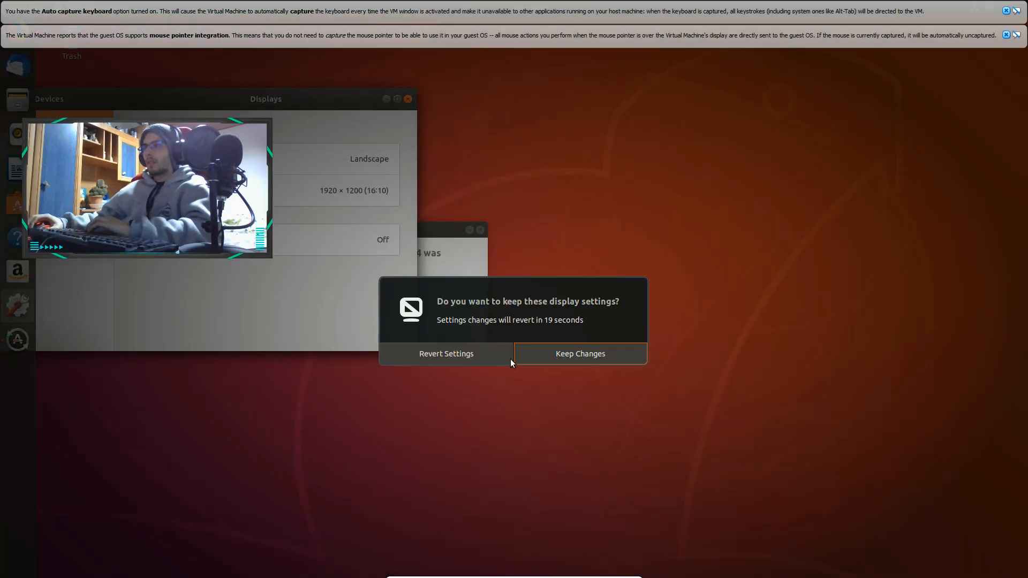
pyautogui.click(547, 355)
pyautogui.click(408, 98)
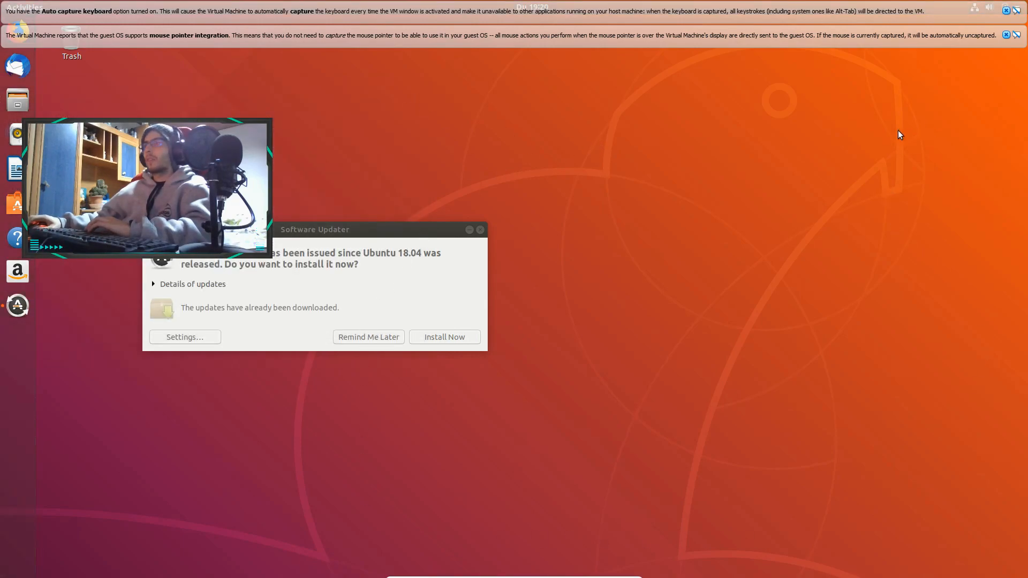
# Dismiss the virtual machine's keyboard capture and mouse integration notices, reposition the Software Updater window and start installing the updates
pyautogui.moveTo(415, 218); pyautogui.dragTo(775, 187)
pyautogui.click(1006, 12)
pyautogui.click(1006, 12)
pyautogui.click(1006, 12)
pyautogui.click(1016, 10)
pyautogui.click(557, 103)
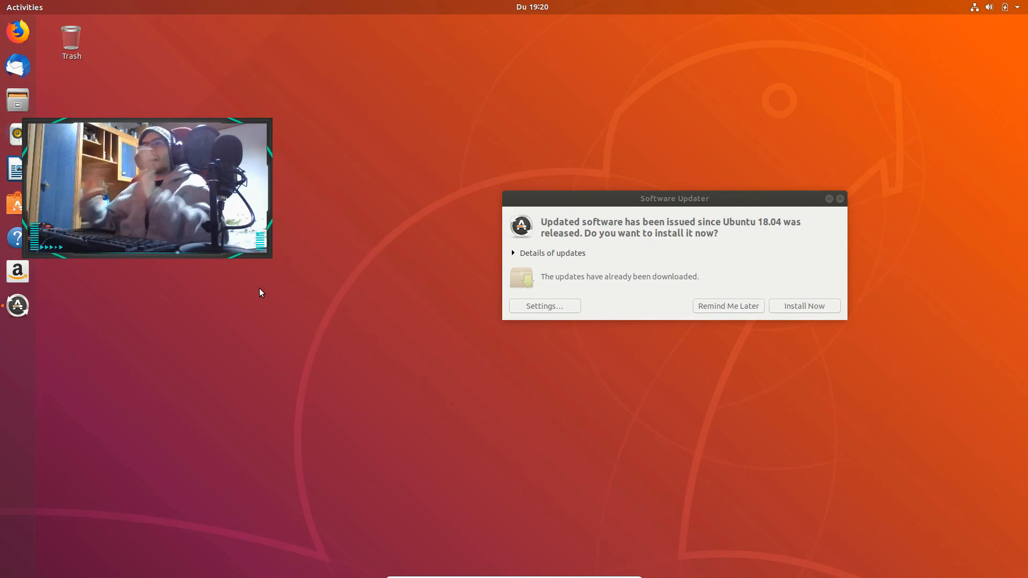
pyautogui.moveTo(708, 198); pyautogui.dragTo(618, 220)
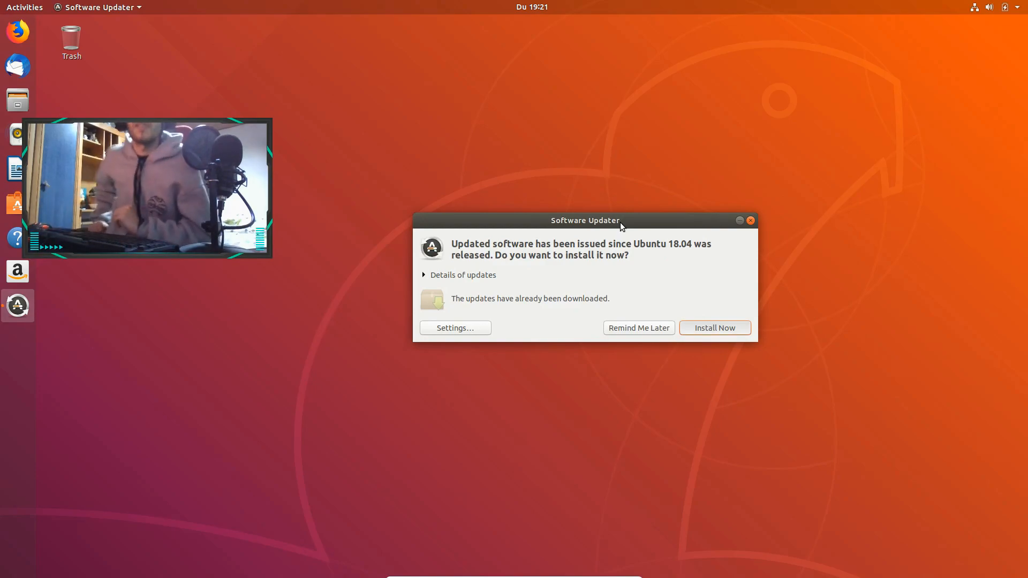
pyautogui.click(717, 327)
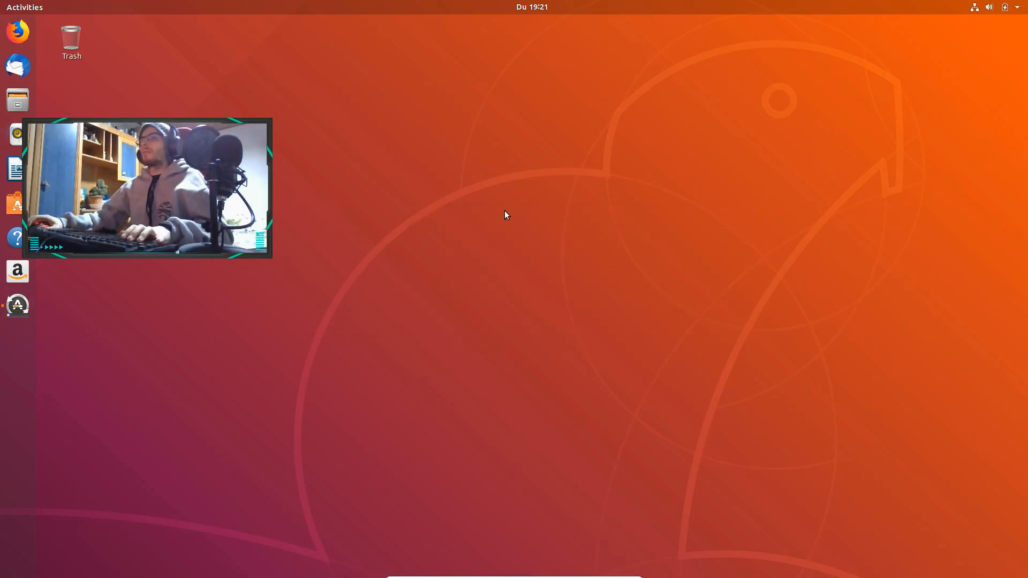
pyautogui.rightClick(294, 108)
pyautogui.click(401, 83)
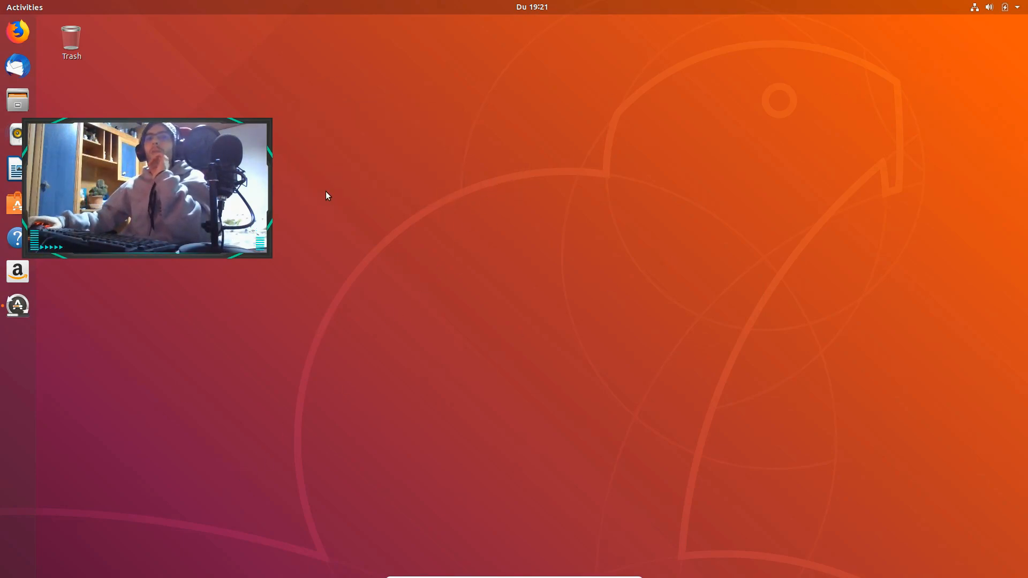
pyautogui.rightClick(46, 499)
pyautogui.click(15, 492)
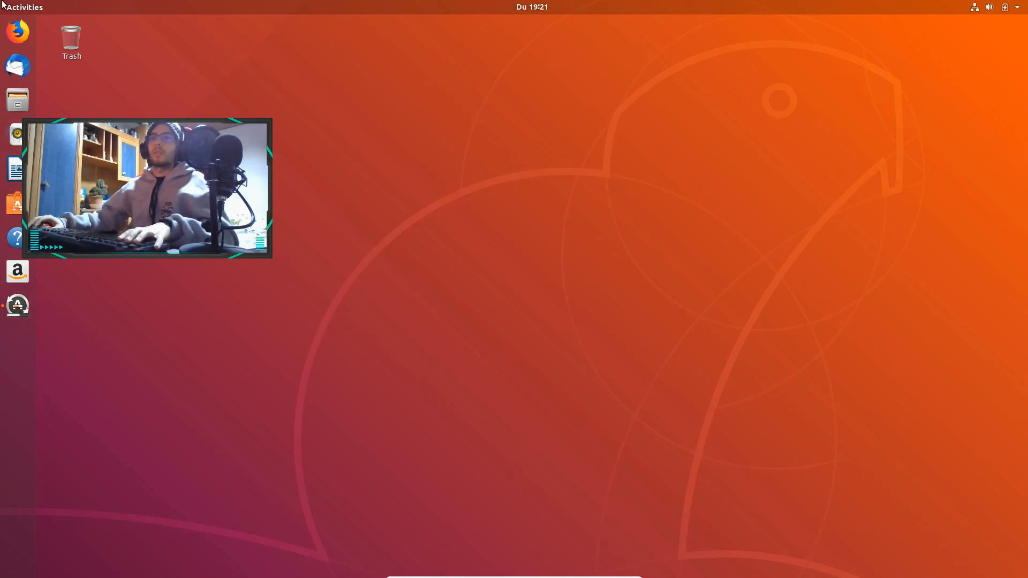
# Show the activities overview and switch between the available workspaces
pyautogui.moveTo(0, 1)
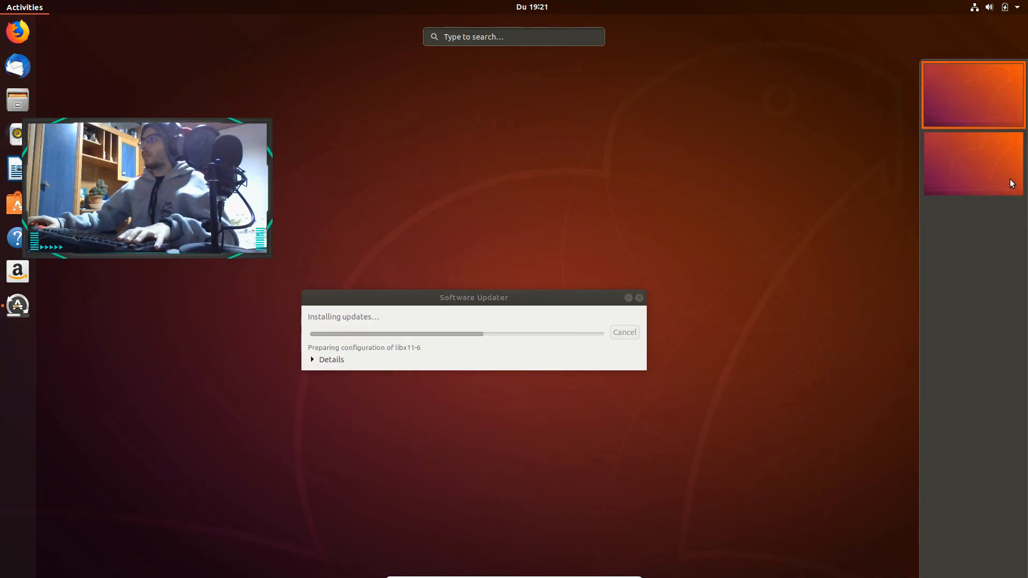
pyautogui.click(1009, 179)
pyautogui.click(991, 111)
pyautogui.click(979, 163)
pyautogui.click(978, 178)
pyautogui.rightClick(1018, 172)
pyautogui.click(1026, 142)
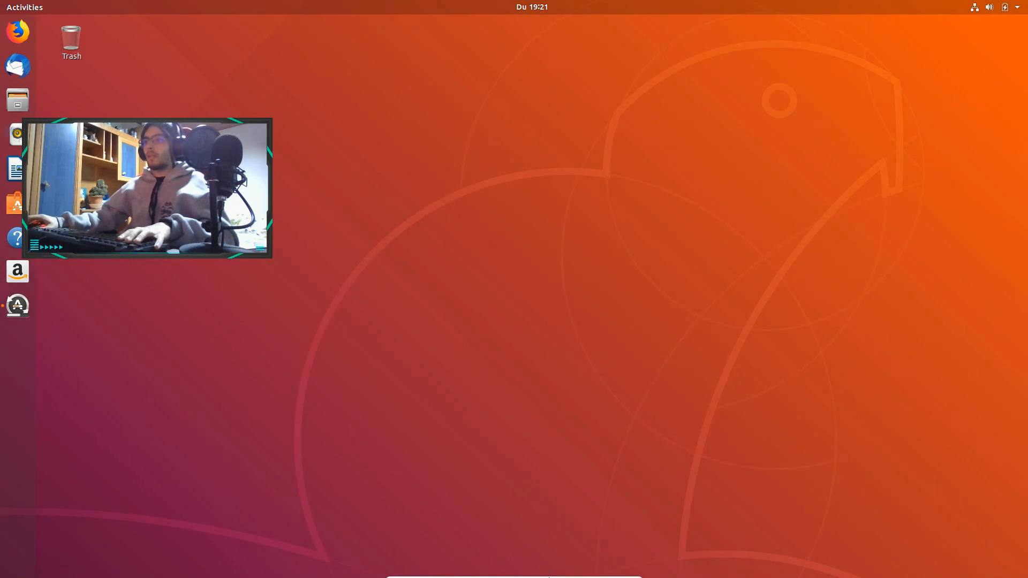
# Search the applications for "terminal", launch Terminal and move its window toward the middle of the desktop
pyautogui.click(18, 8)
pyautogui.write('terminal')
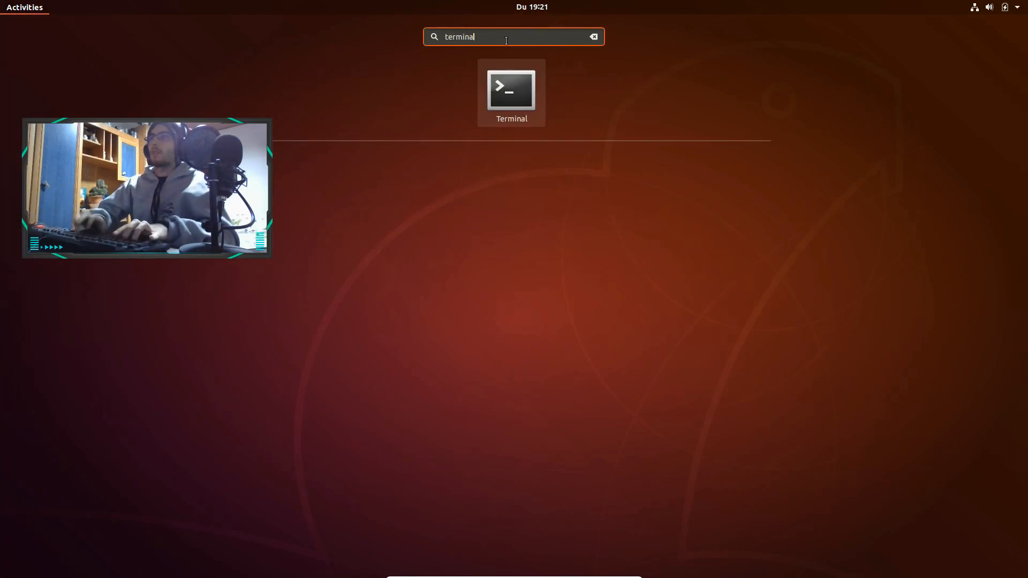
pyautogui.press('Return')
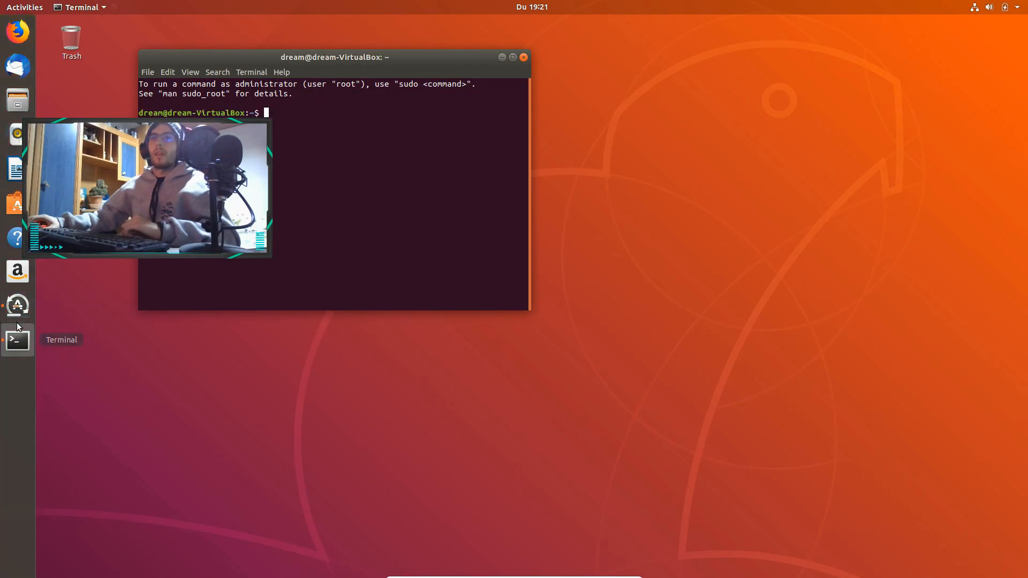
pyautogui.rightClick(20, 341)
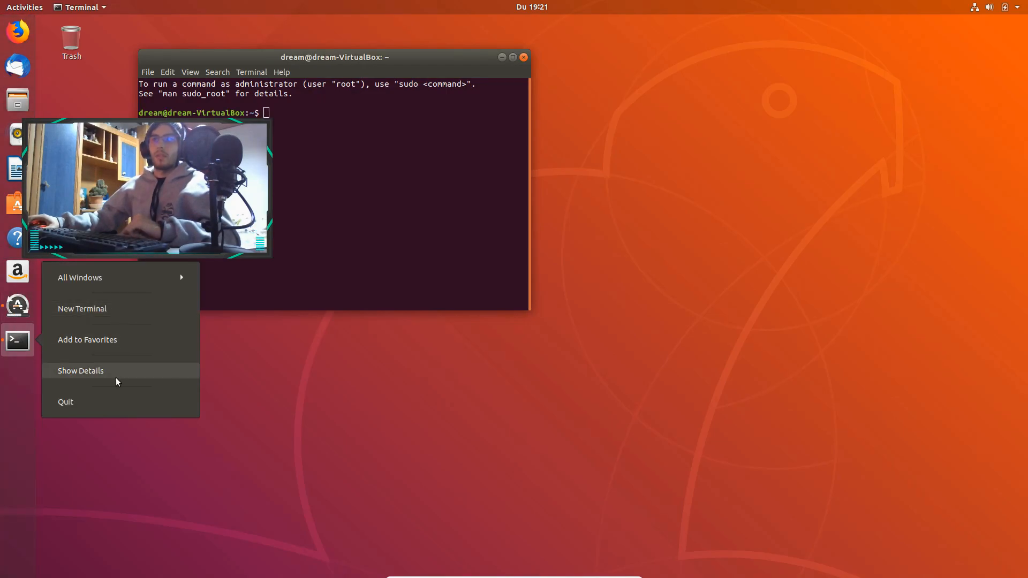
pyautogui.click(117, 277)
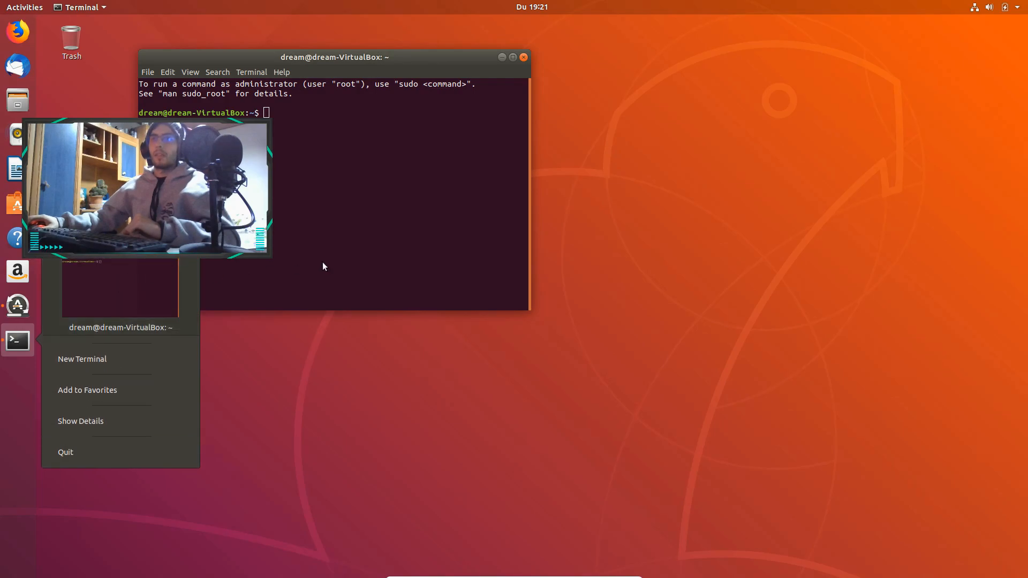
pyautogui.click(298, 270)
pyautogui.moveTo(248, 56); pyautogui.dragTo(479, 94)
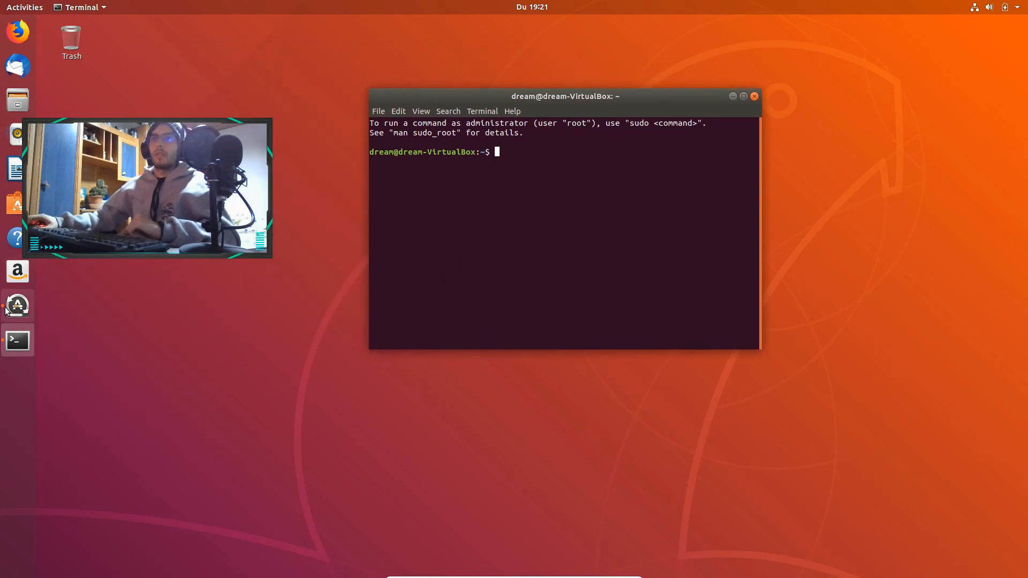
# Pin Terminal to the dock's favorites between Thunderbird and Files, and shift the terminal window slightly
pyautogui.moveTo(17, 344); pyautogui.dragTo(17, 272)
pyautogui.rightClick(17, 272)
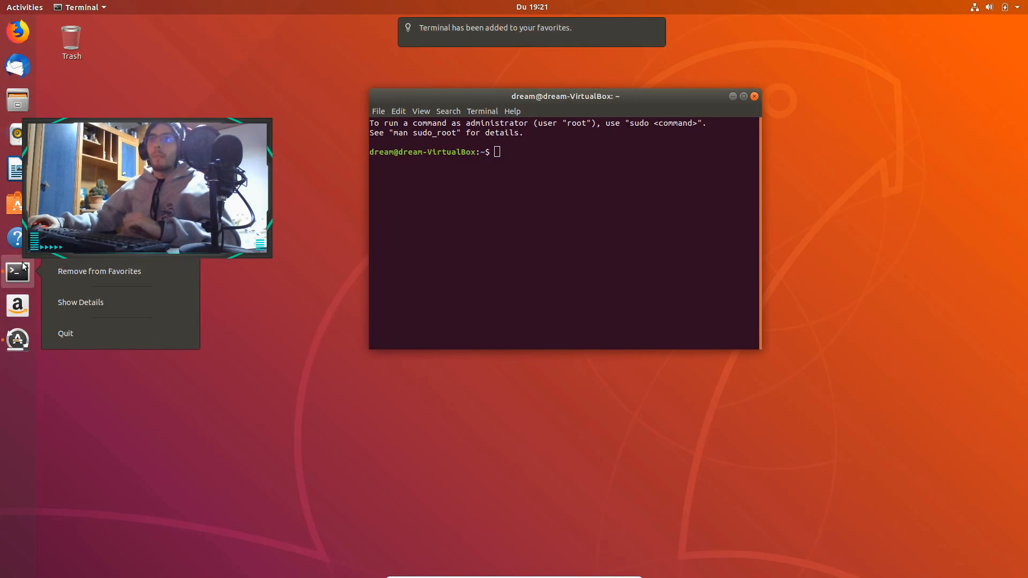
pyautogui.click(95, 272)
pyautogui.moveTo(28, 282); pyautogui.dragTo(23, 85)
pyautogui.moveTo(538, 96); pyautogui.dragTo(520, 105)
# List the home directory's contents twice with ls and print the current path with pwd
pyautogui.write('ls')
pyautogui.press('Return')
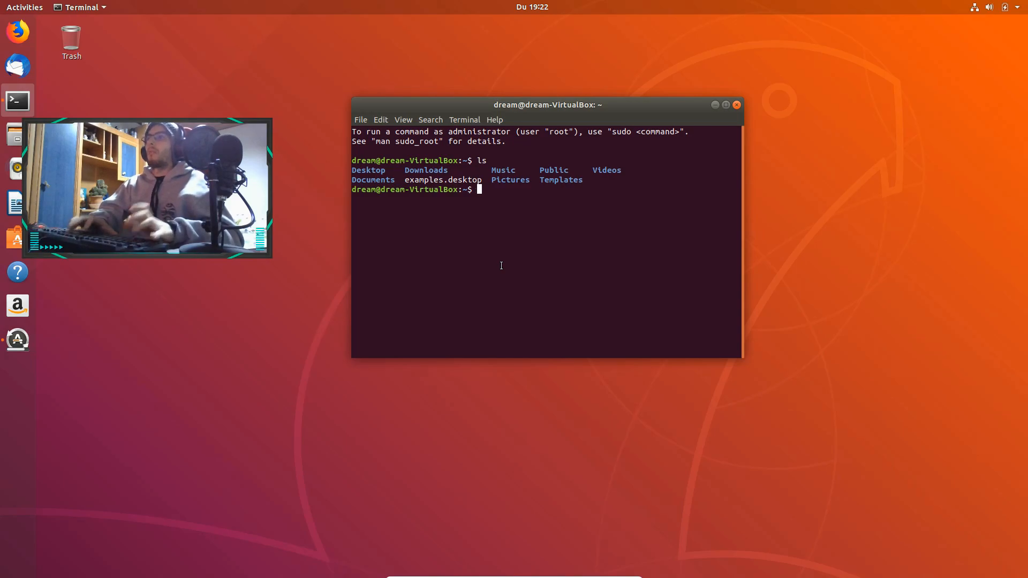
pyautogui.write('ls')
pyautogui.press('Return')
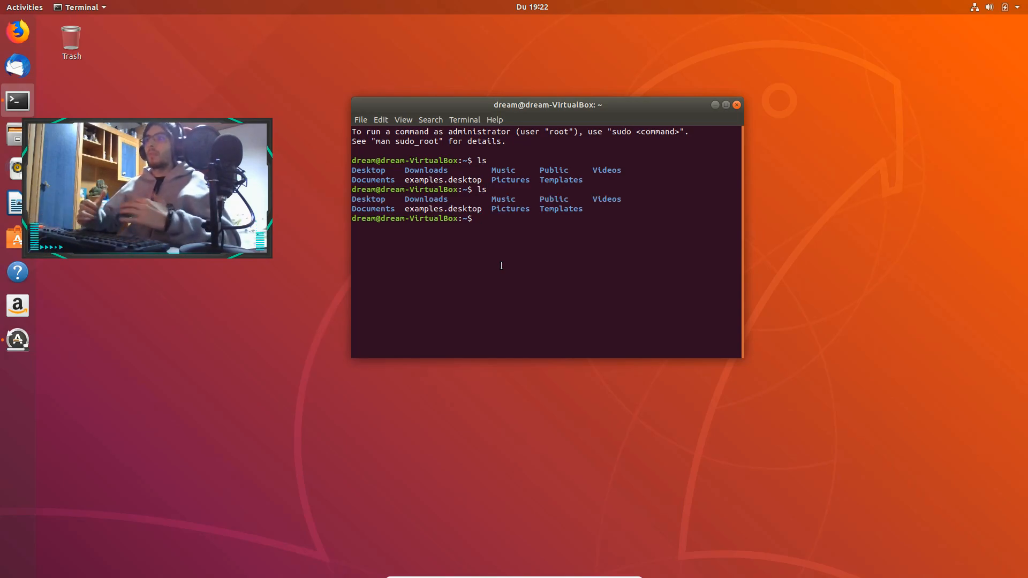
pyautogui.write('pwd')
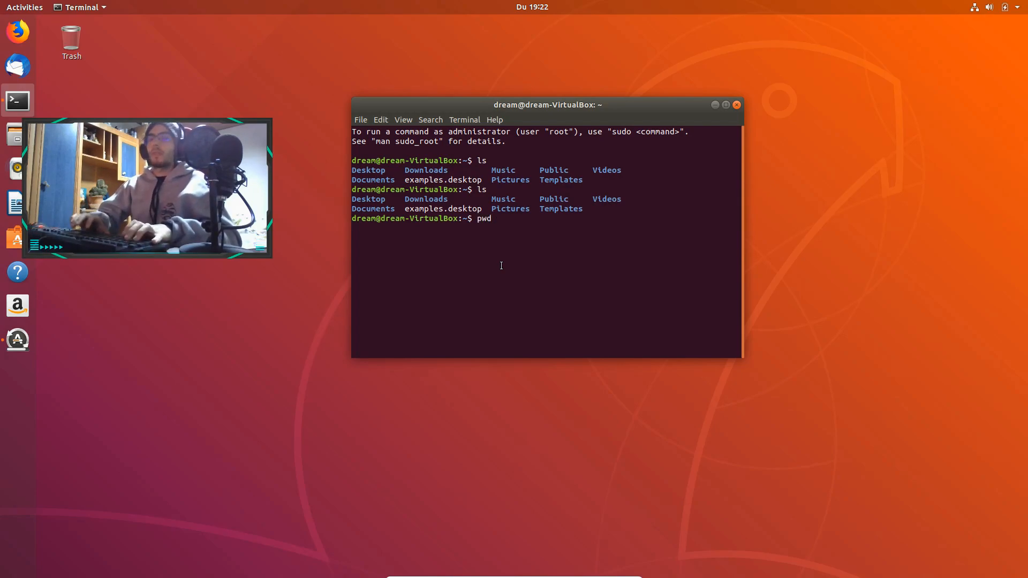
pyautogui.press('Return')
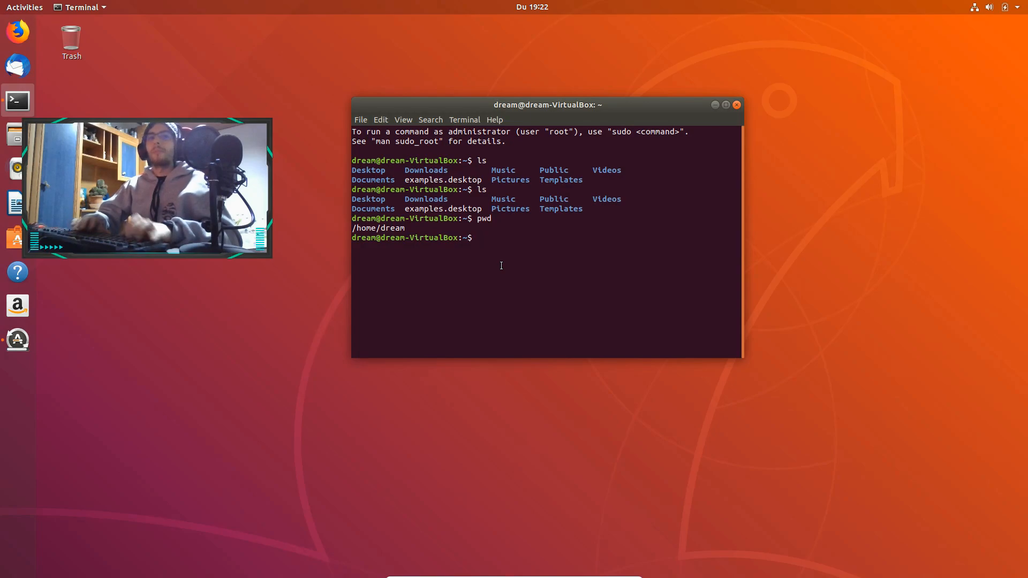
# Create a python_work directory in the home folder with mkdir and list the contents with ls
pyautogui.write('mk')
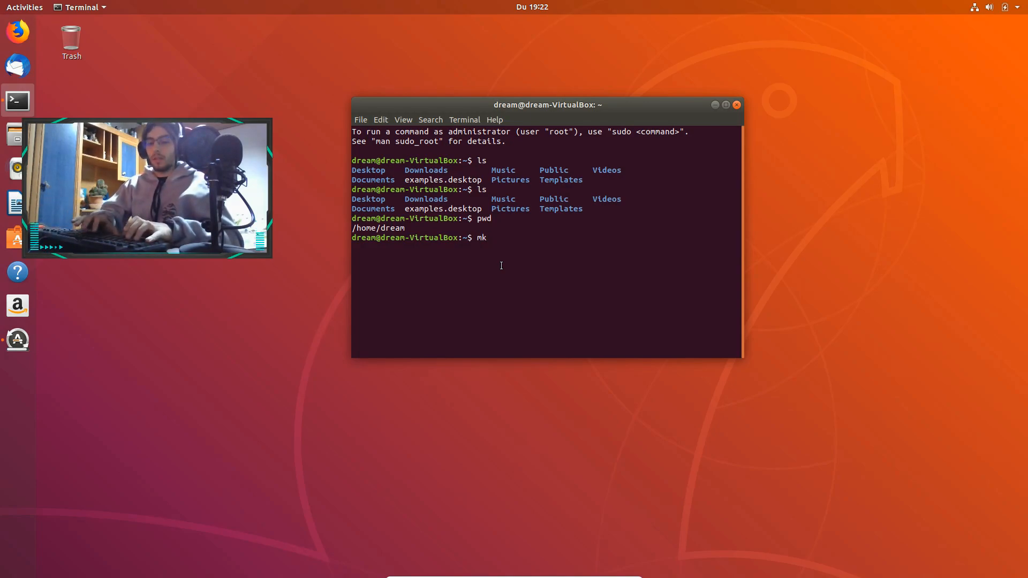
pyautogui.write('dir')
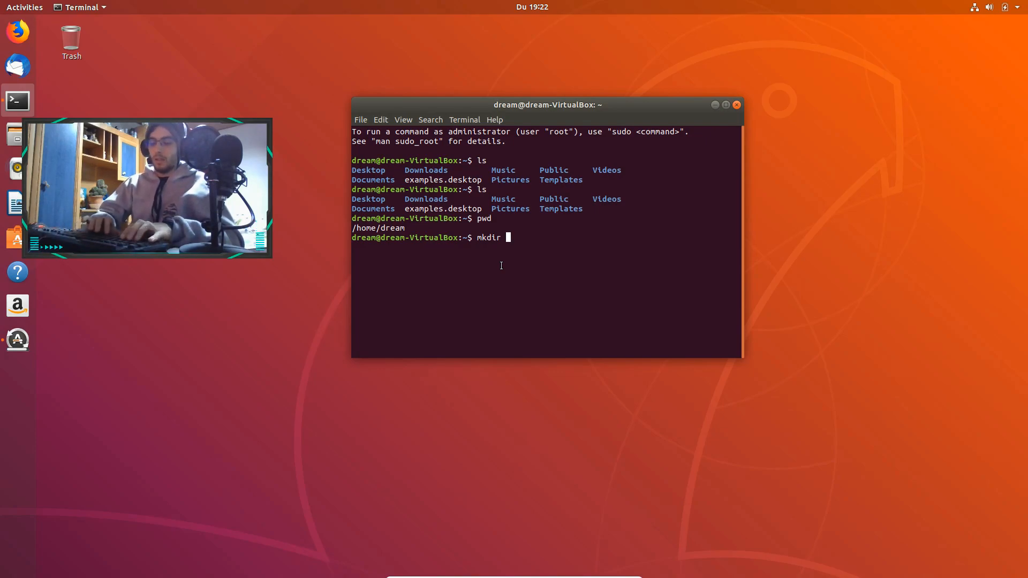
pyautogui.write('python')
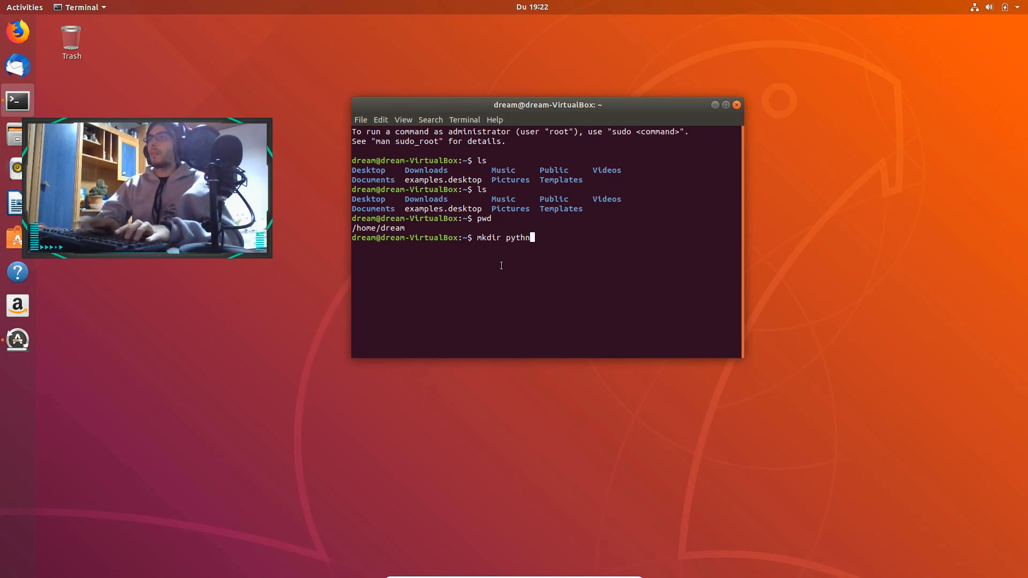
pyautogui.write('_work')
pyautogui.press('Return')
pyautogui.write('ls')
pyautogui.press('Return')
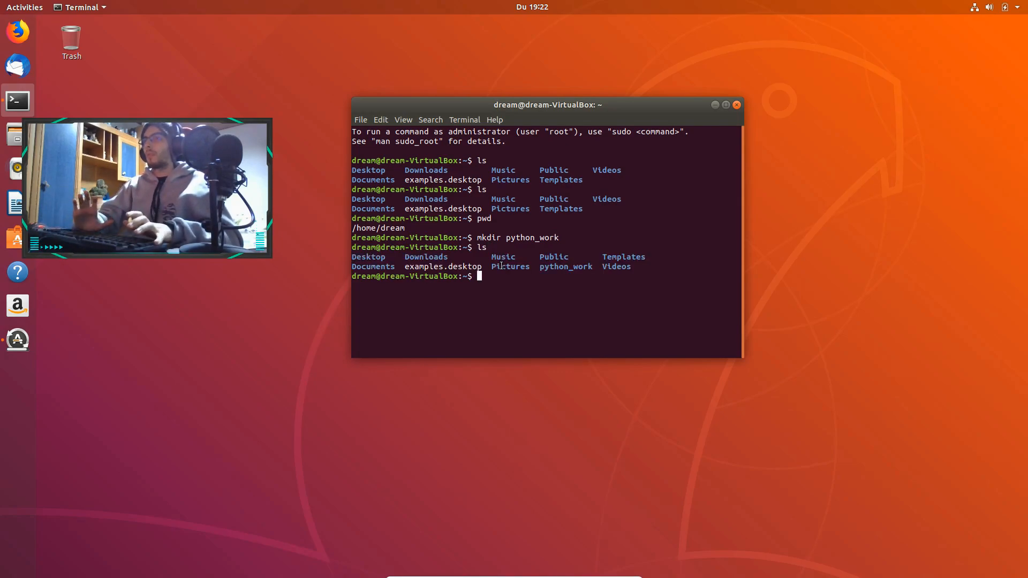
# Change into the python_work directory, list its contents with ls and print its path with pwd
pyautogui.write('cf p')
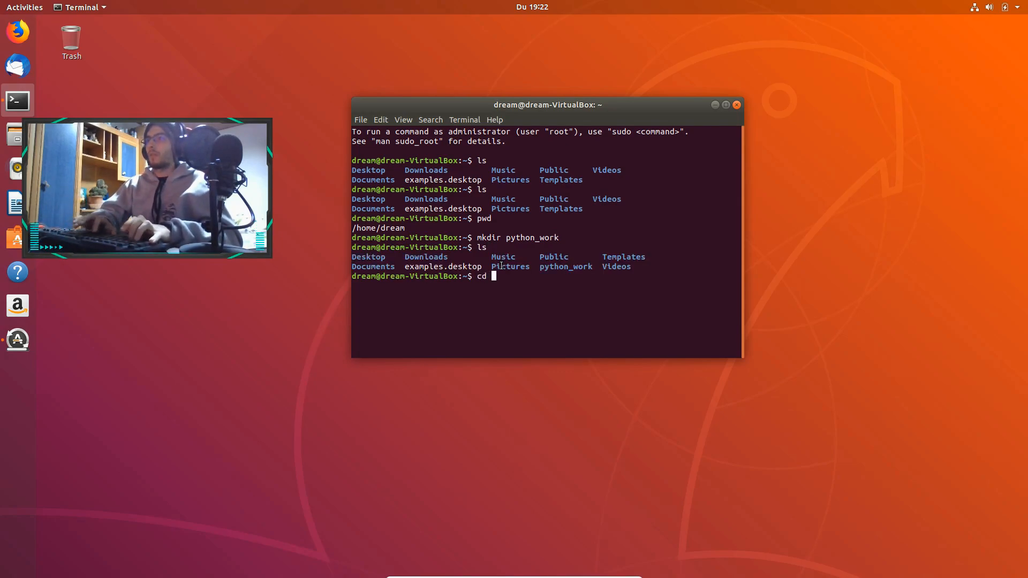
pyautogui.press('Tab')
pyautogui.press('Return')
pyautogui.write('ls')
pyautogui.press('Return')
pyautogui.write('pw')
pyautogui.write('d')
pyautogui.press('Return')
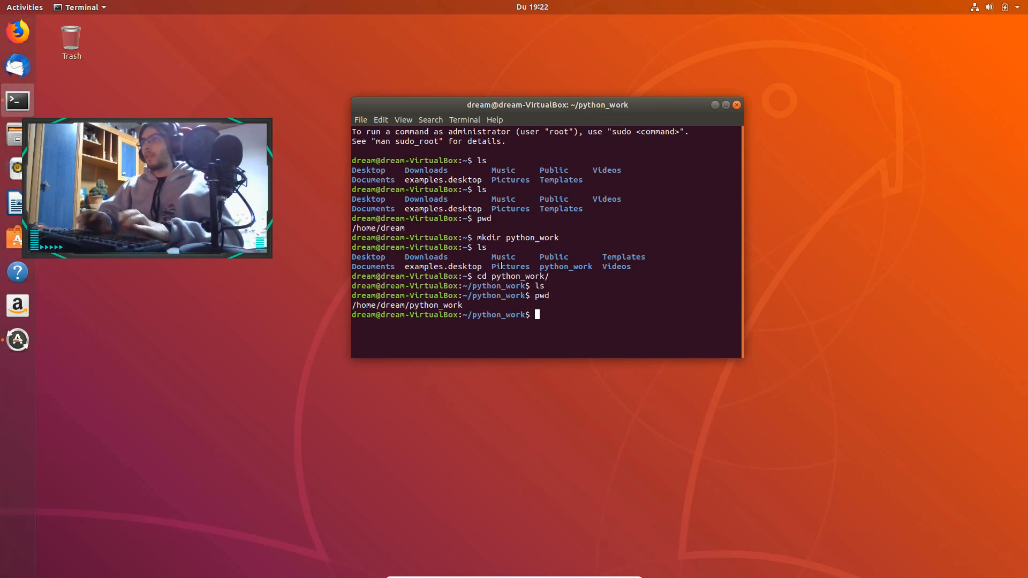